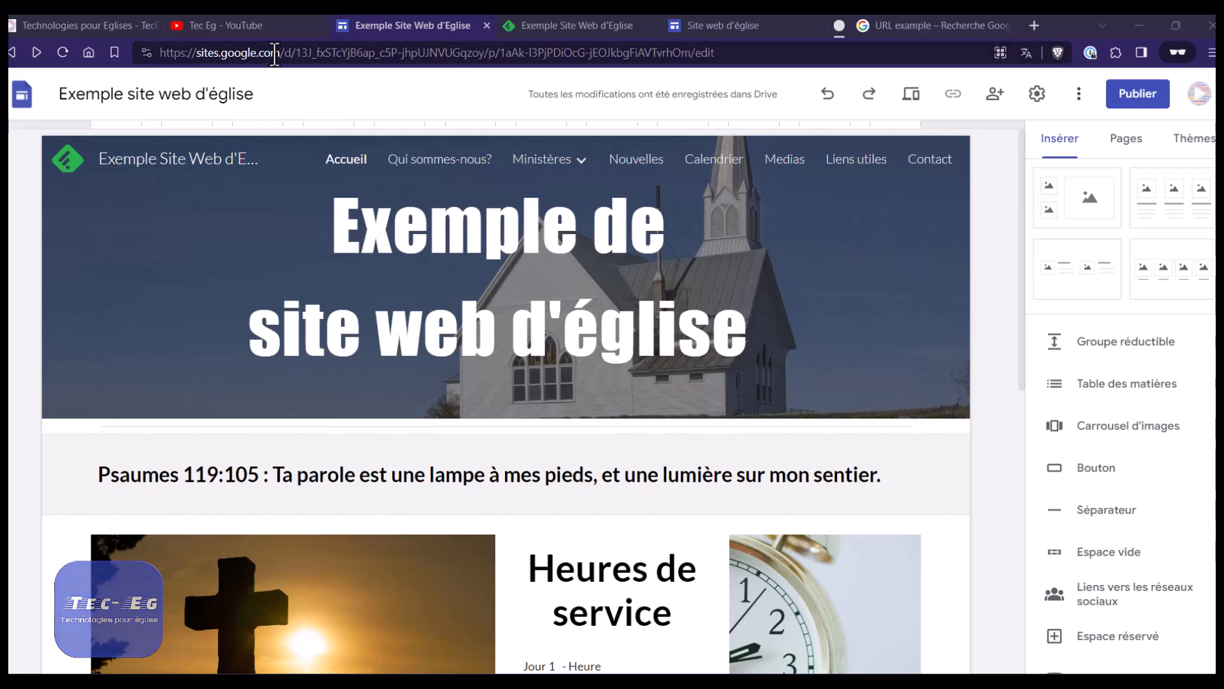
Highlight the https protocol, the :// separator and the sites.google.com domain in the page's URL one after another.
click(347, 54)
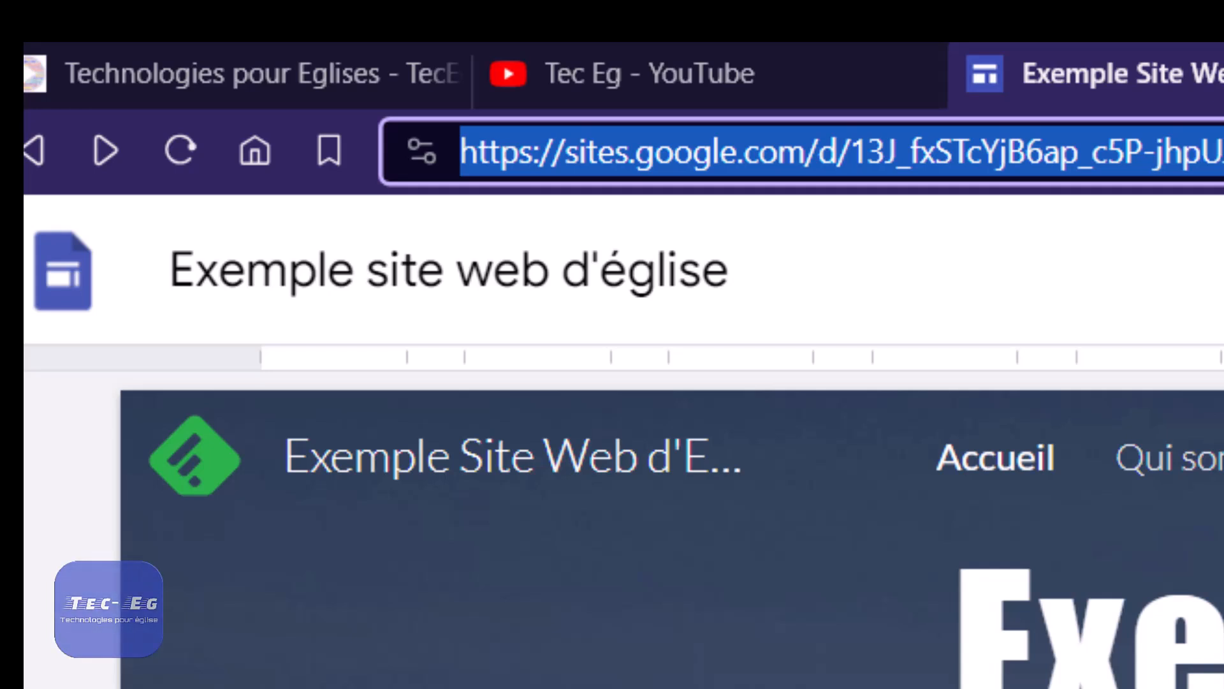
click(1138, 275)
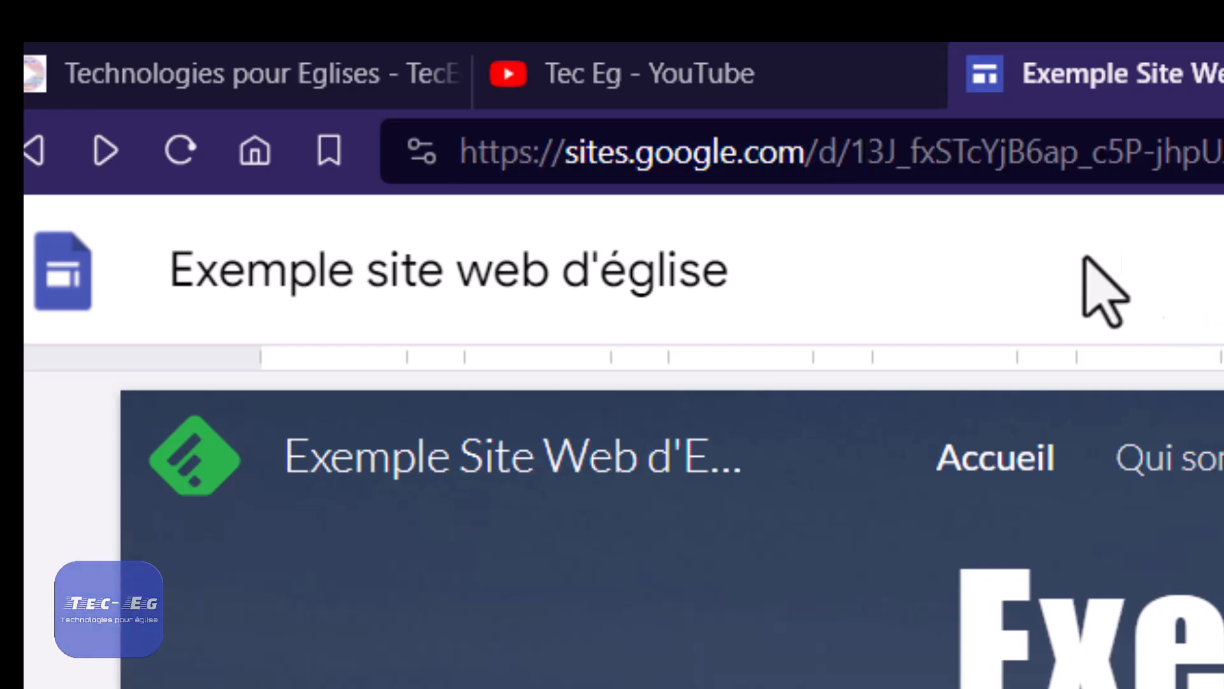
click(532, 150)
drag(532, 151, 463, 150)
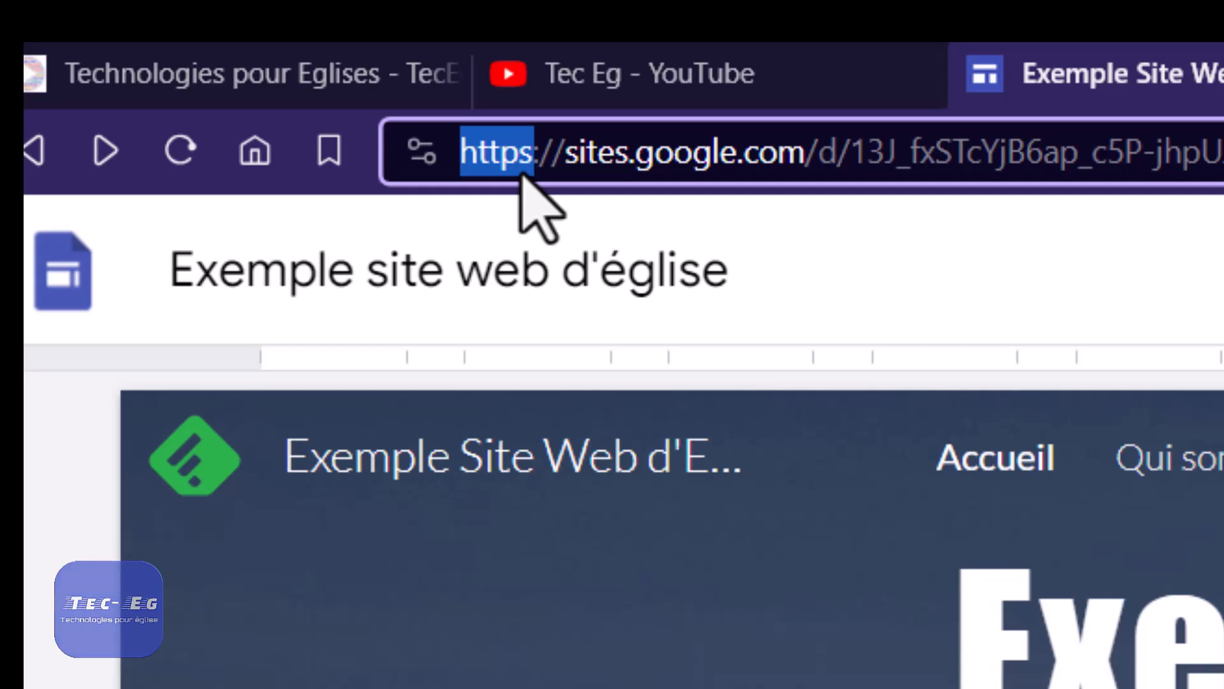
click(522, 152)
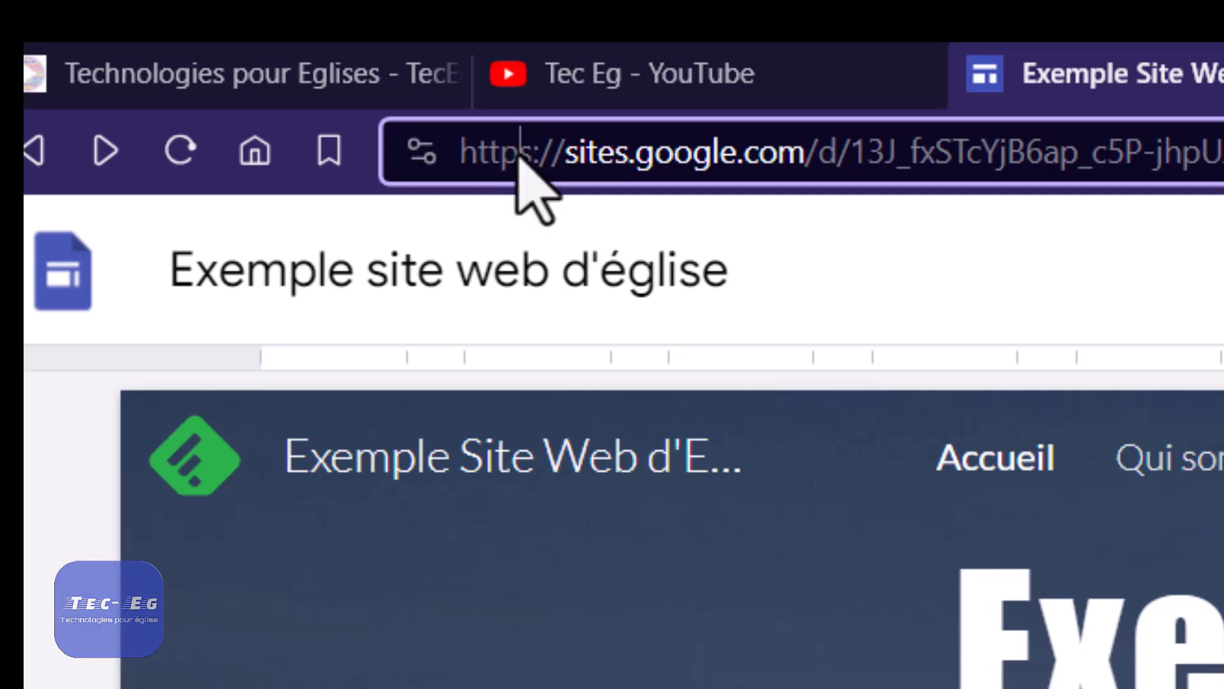
drag(517, 154, 535, 153)
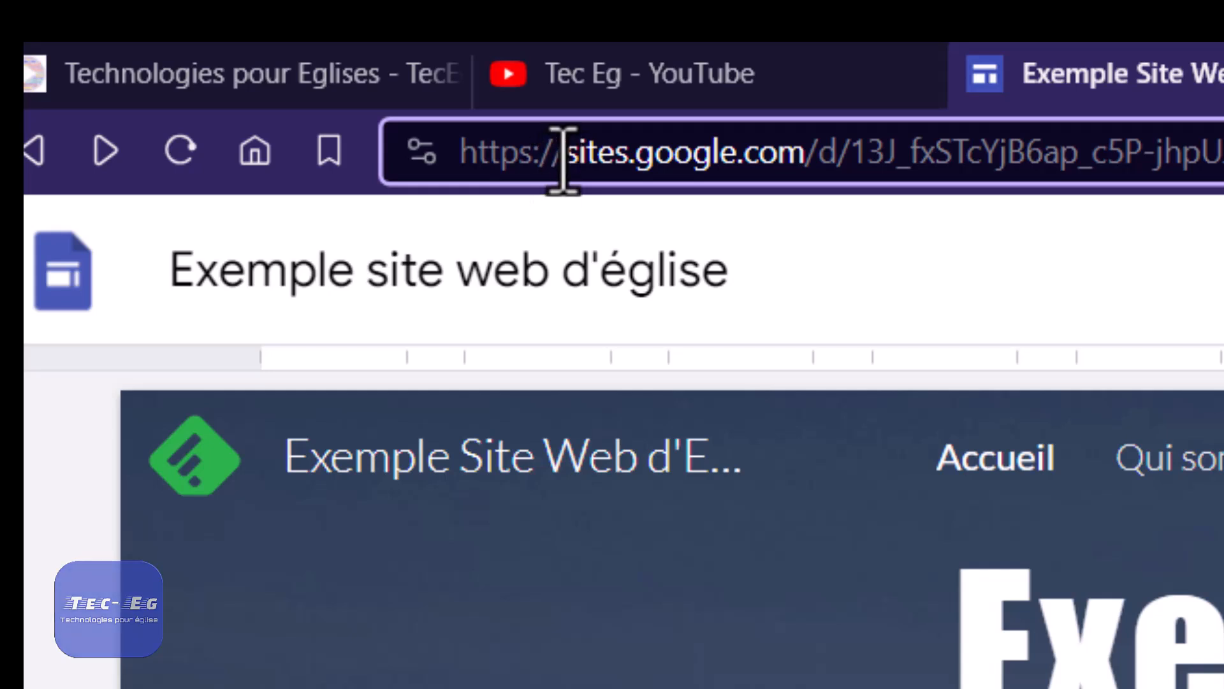
drag(563, 157, 531, 157)
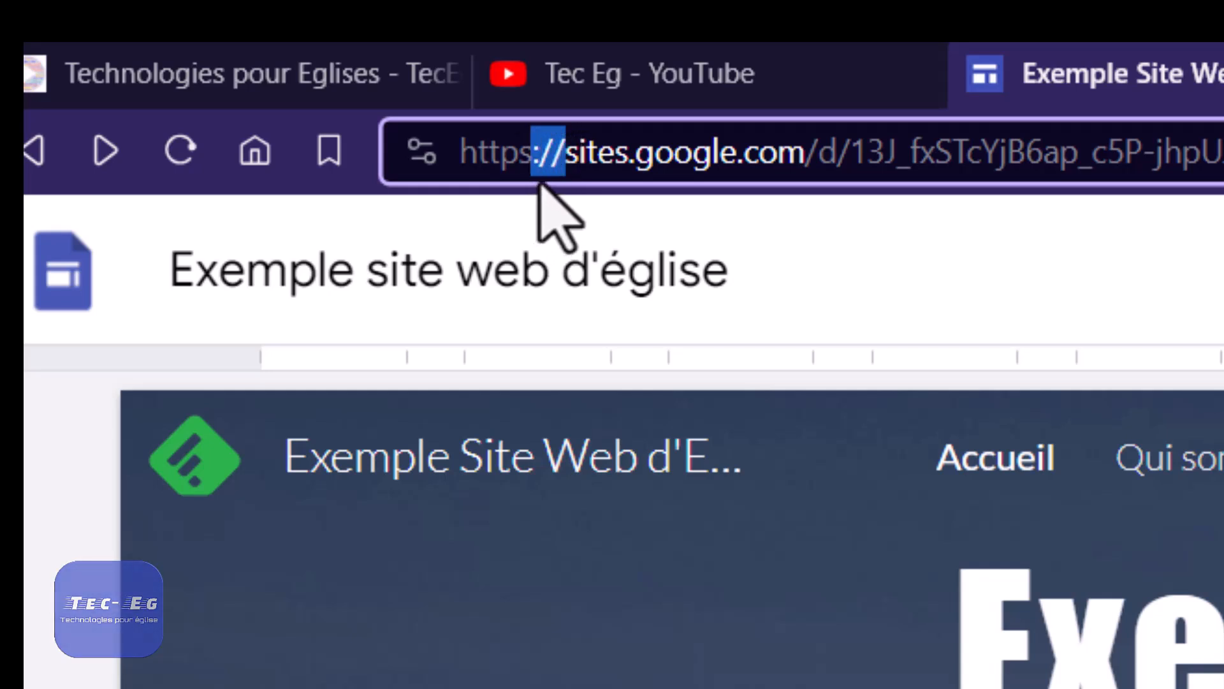
click(600, 160)
drag(567, 155, 808, 164)
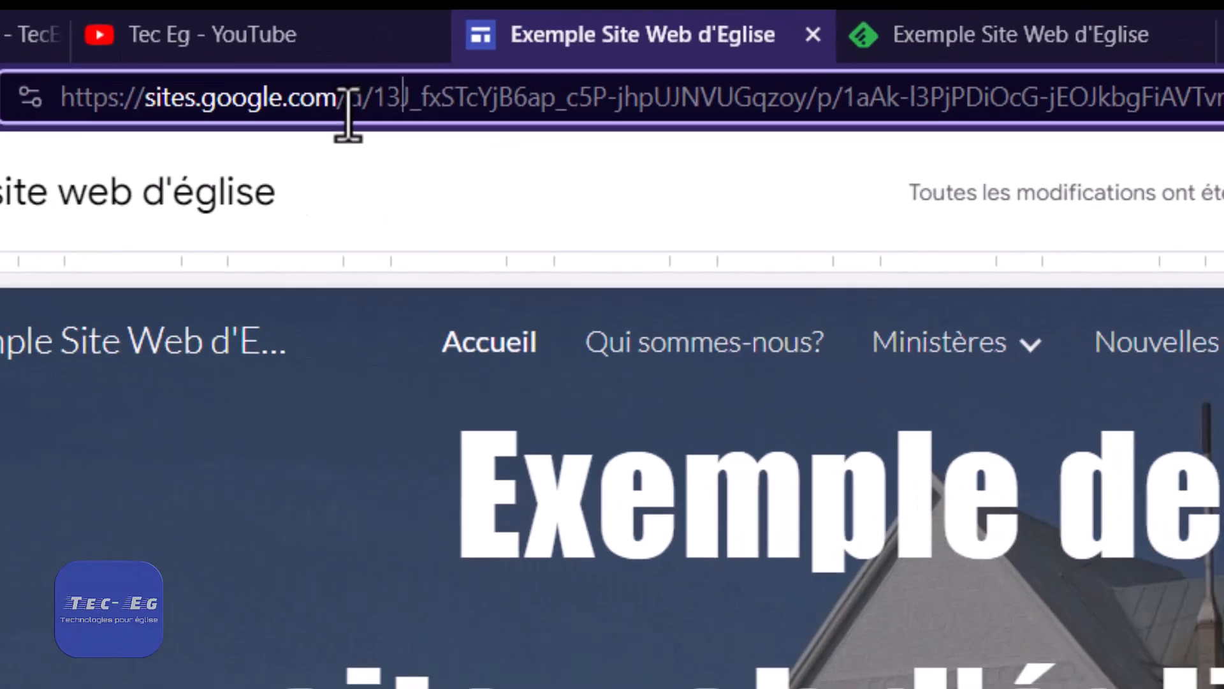
Highlight the path that follows the domain in the page's URL, along with its individual slash separators.
click(816, 154)
drag(215, 82, 1142, 90)
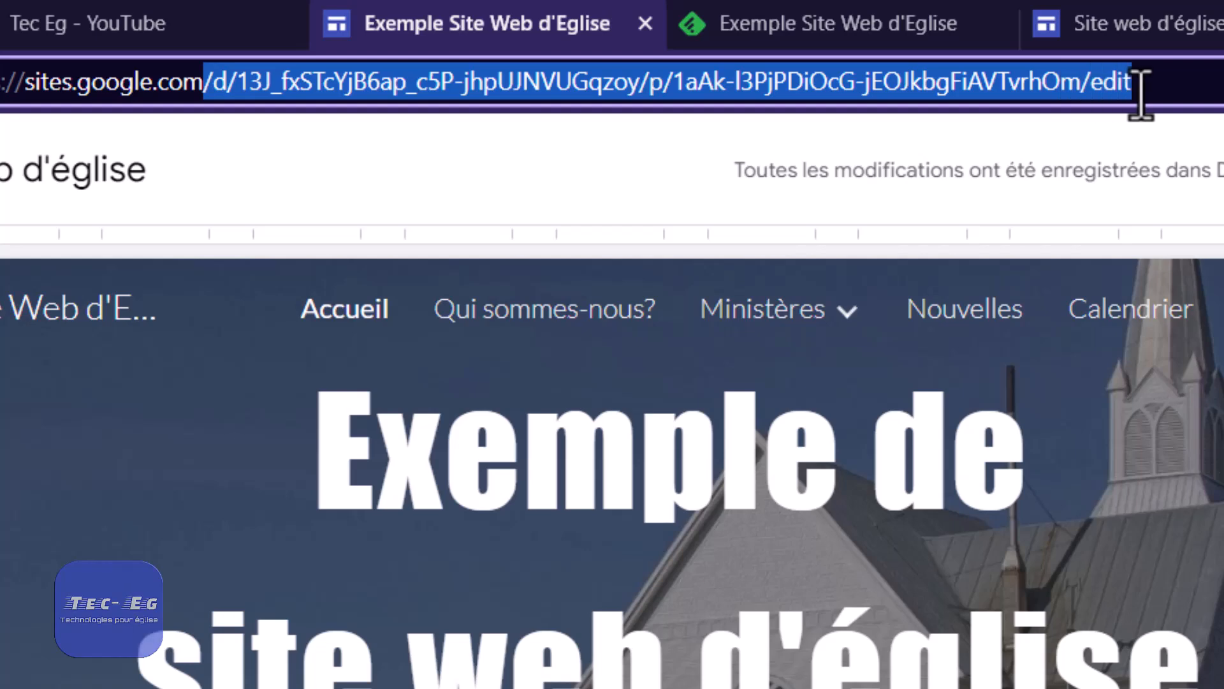
click(274, 85)
drag(203, 82, 213, 83)
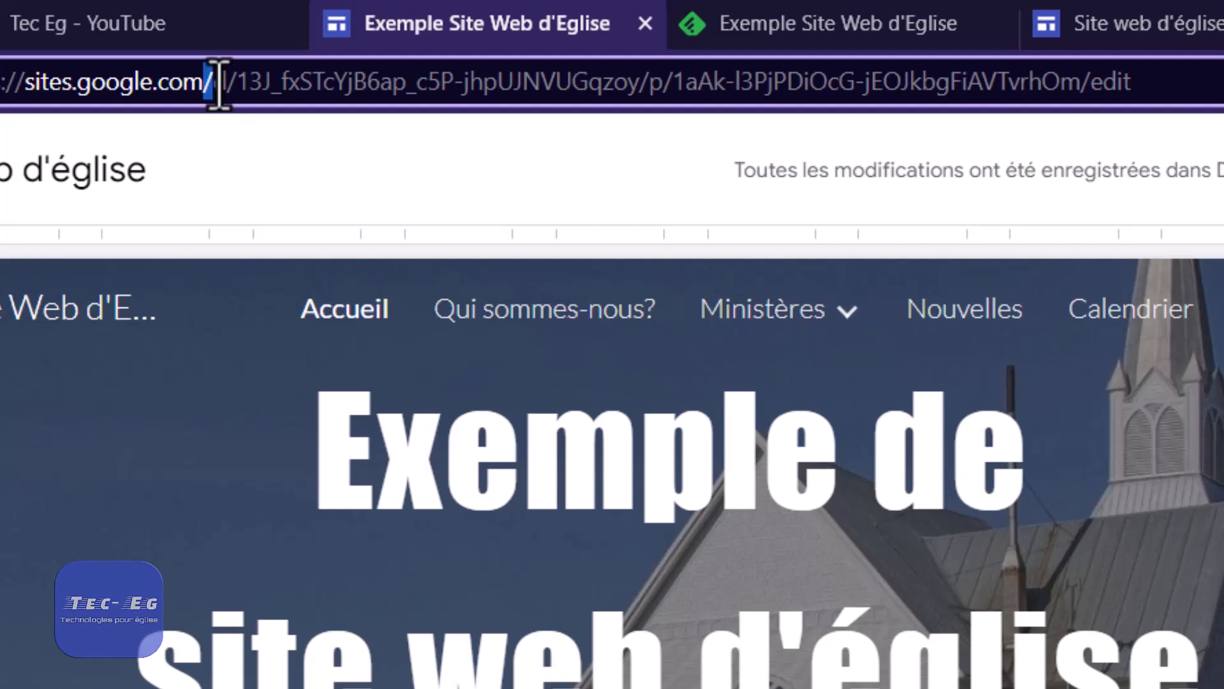
drag(225, 83, 239, 83)
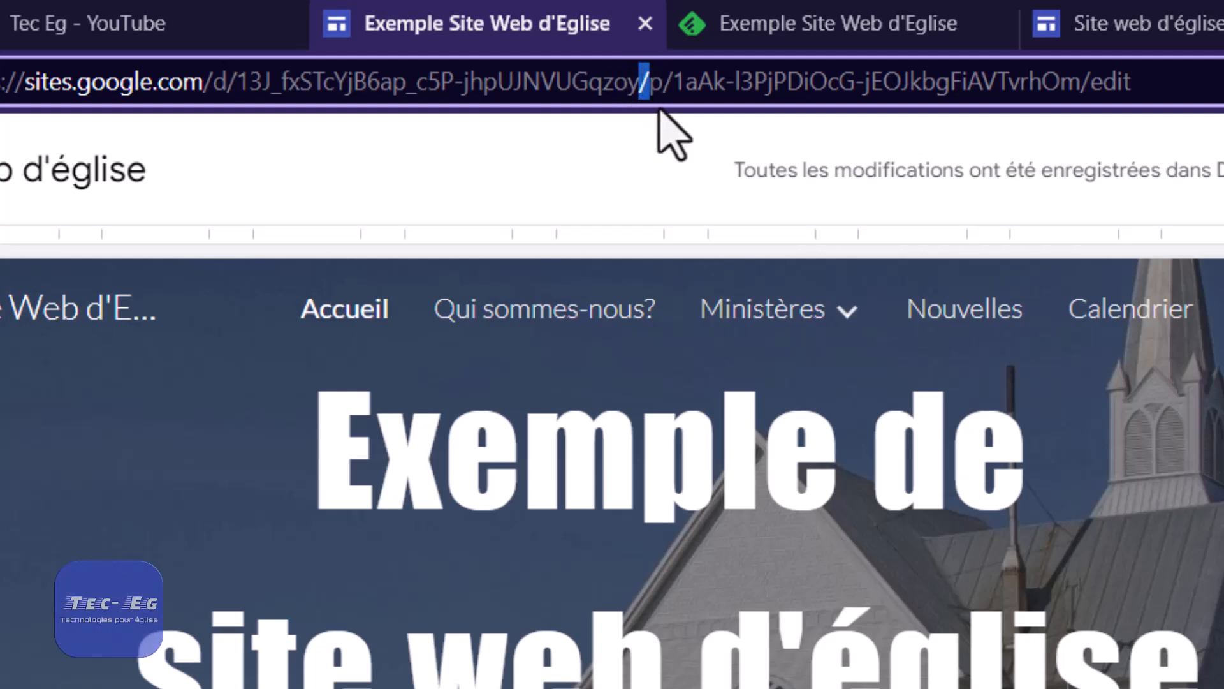
click(664, 91)
click(368, 93)
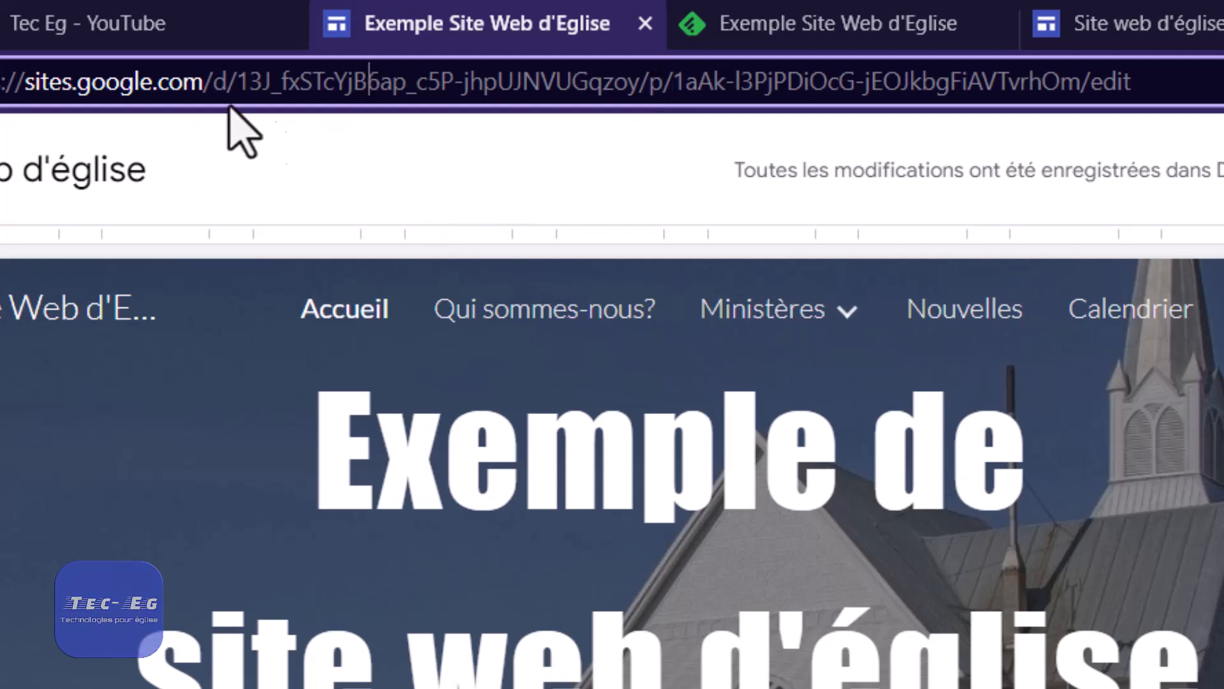
drag(211, 83, 1175, 142)
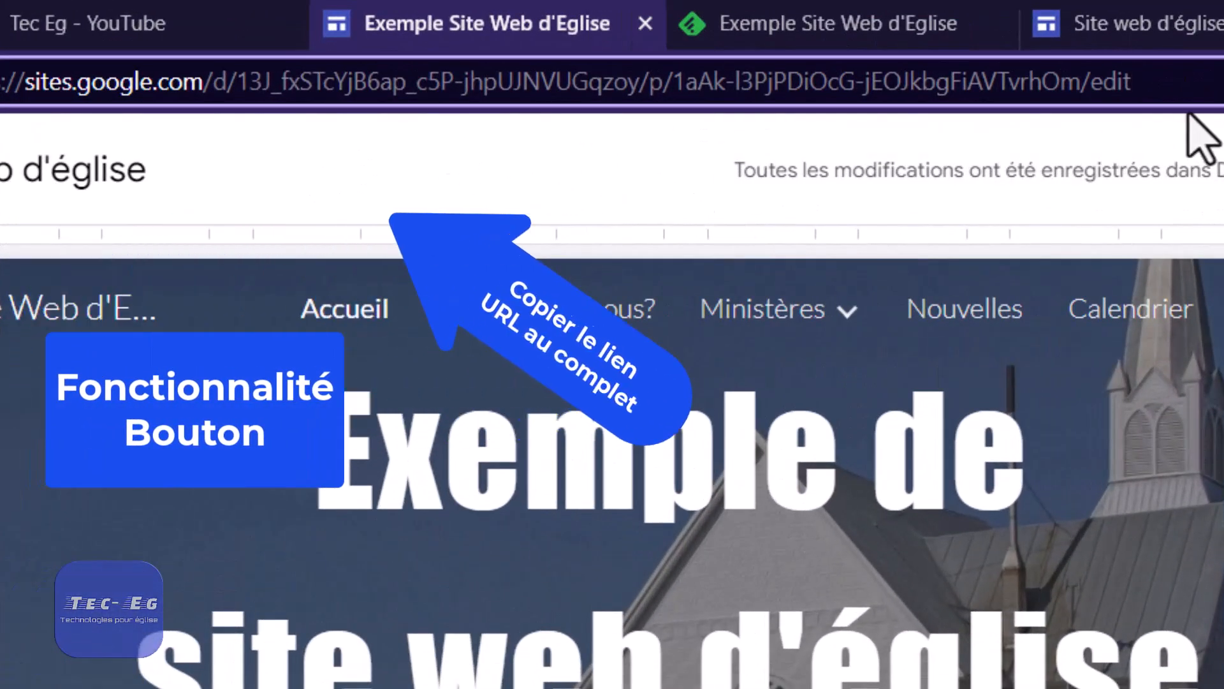
Copy the complete URL of the page being edited.
drag(1195, 76, 101, 44)
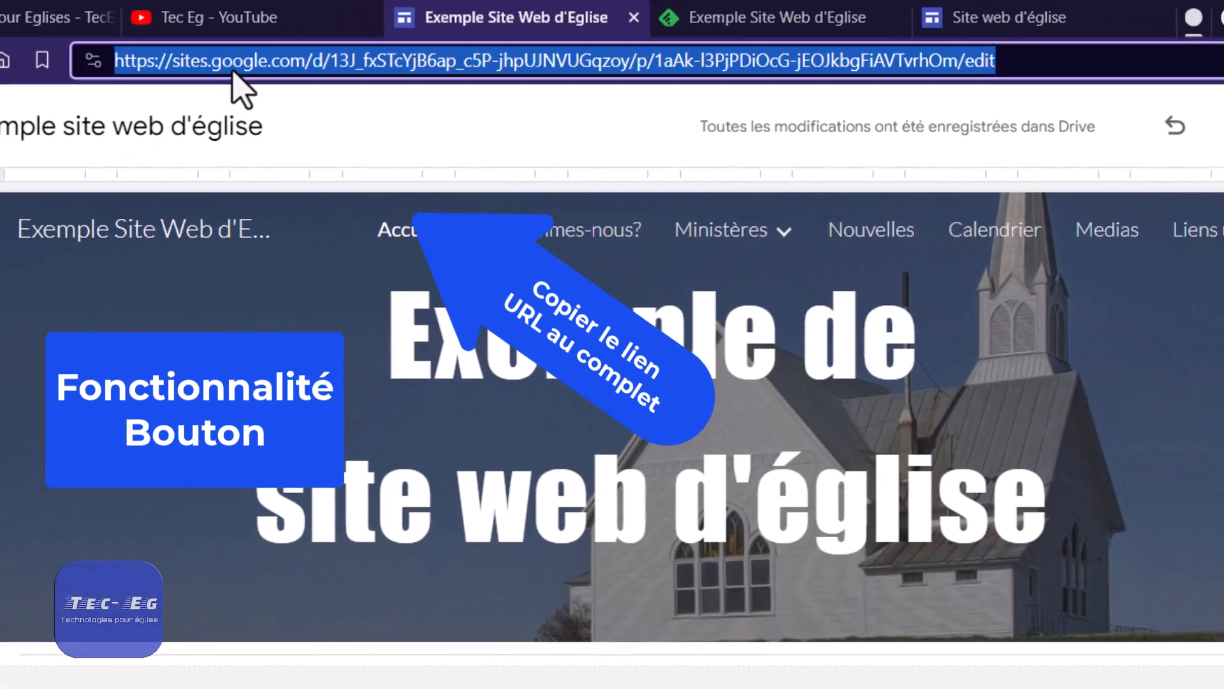
right_click(213, 73)
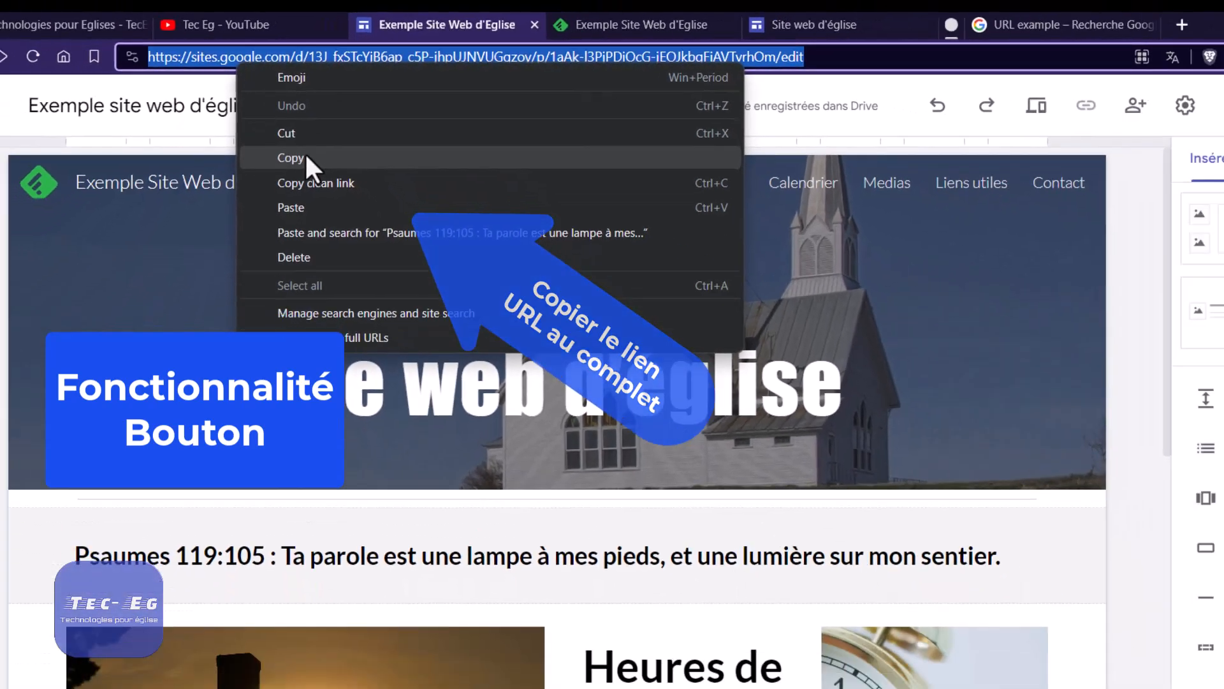
click(306, 157)
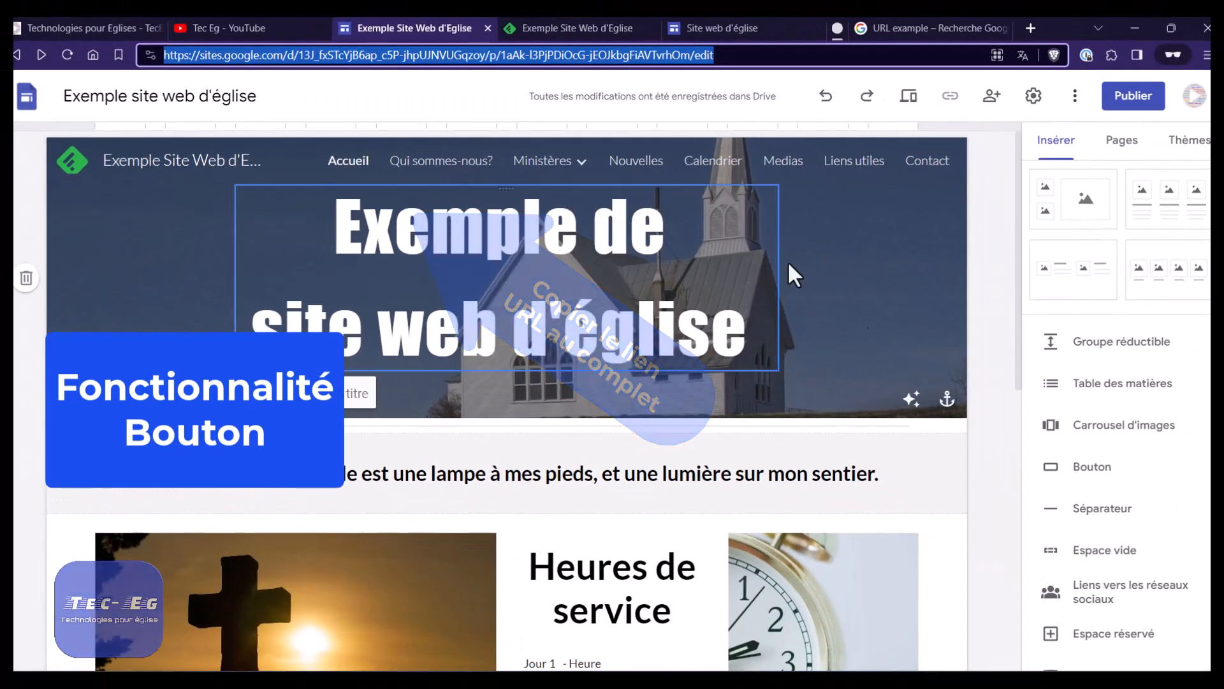
Fill in a new button named "Cliquer ici" with the copied URL as its link, and discard it.
click(1082, 470)
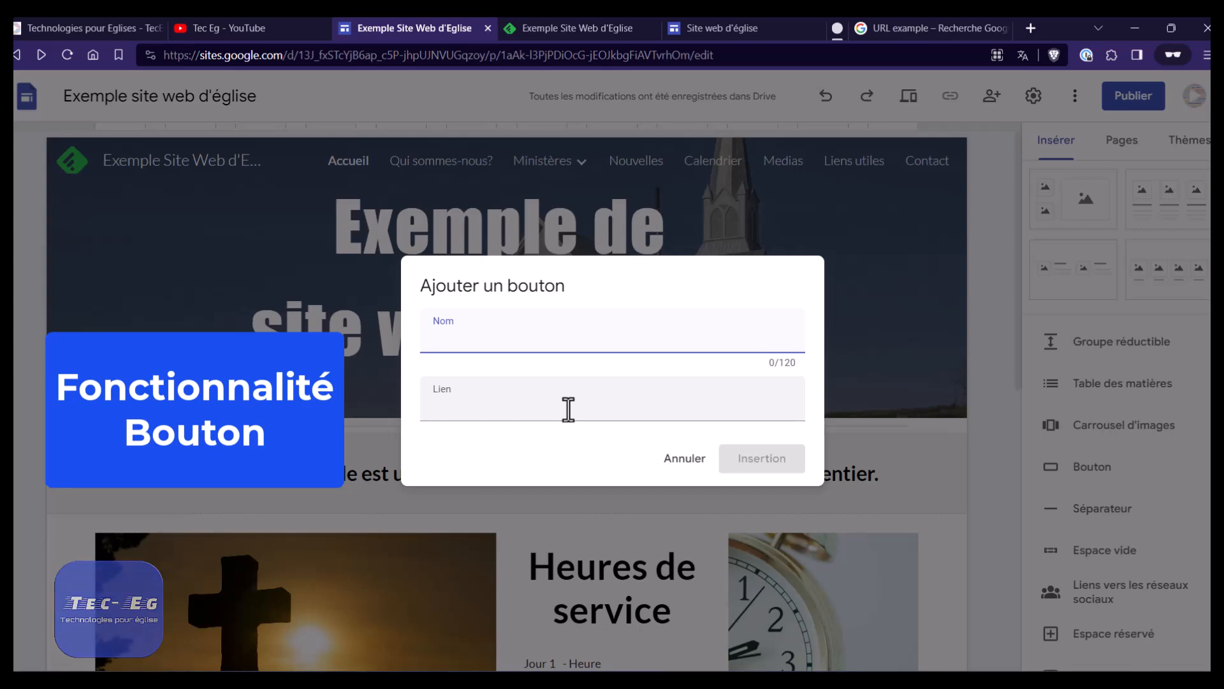
text(Cliquer ici)
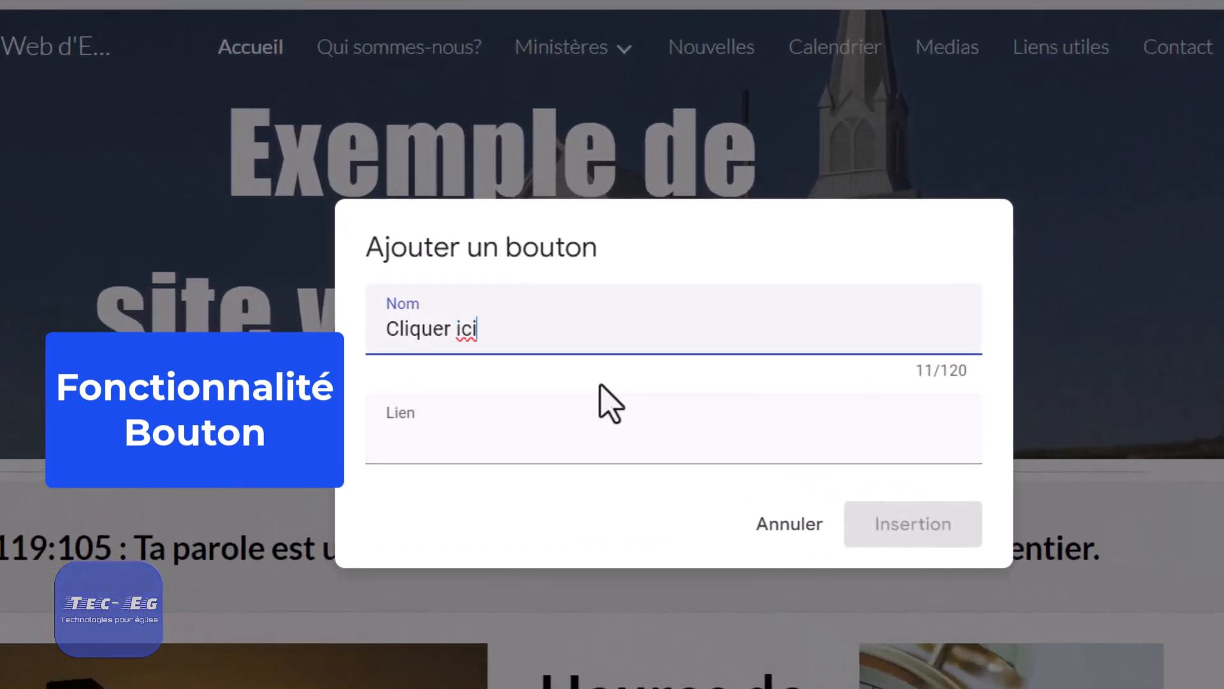
click(503, 426)
right_click(490, 455)
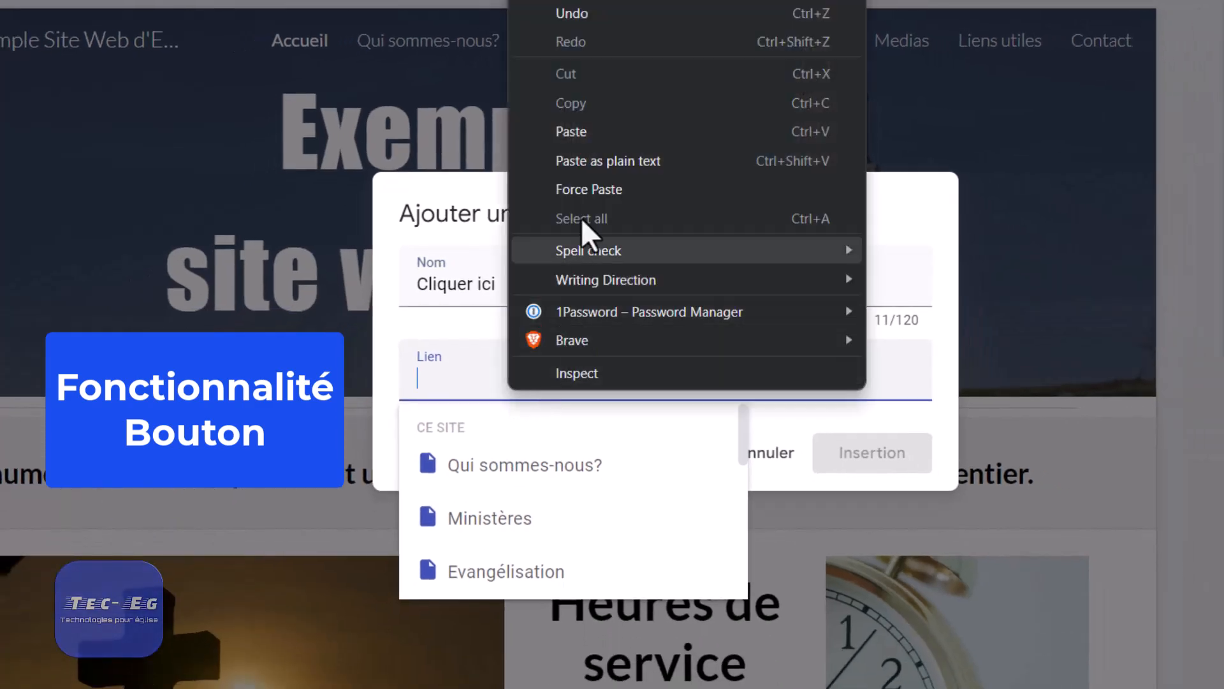
click(592, 131)
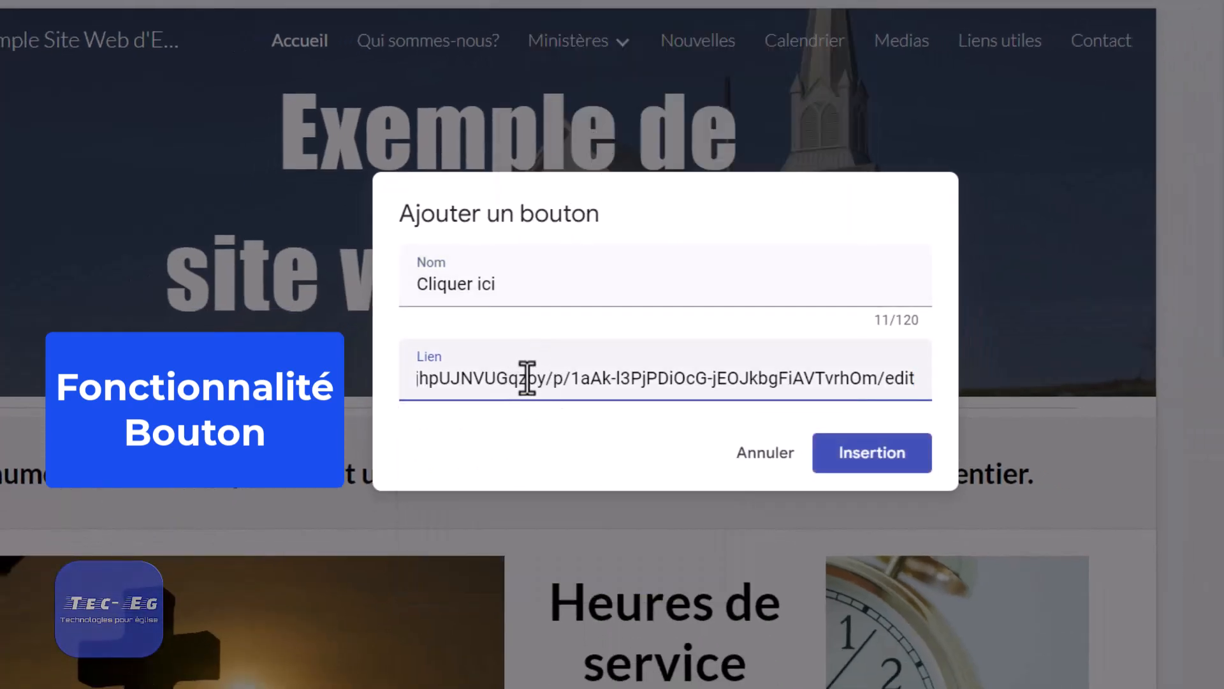
key(Home)
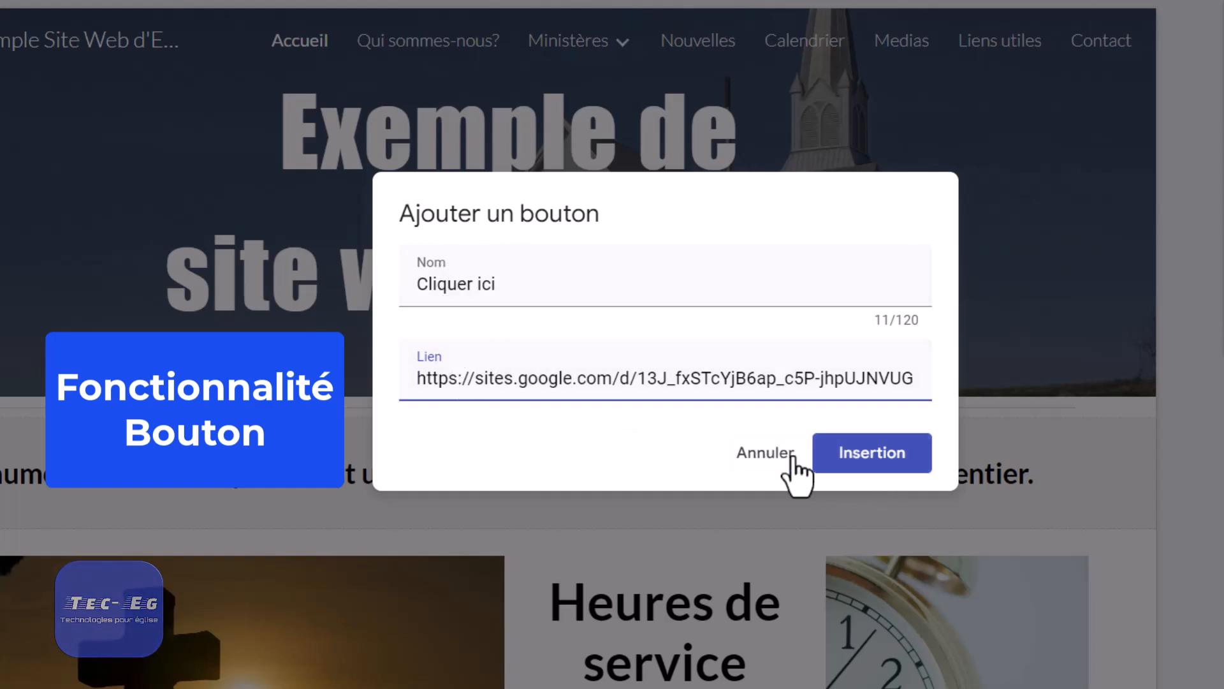
click(780, 454)
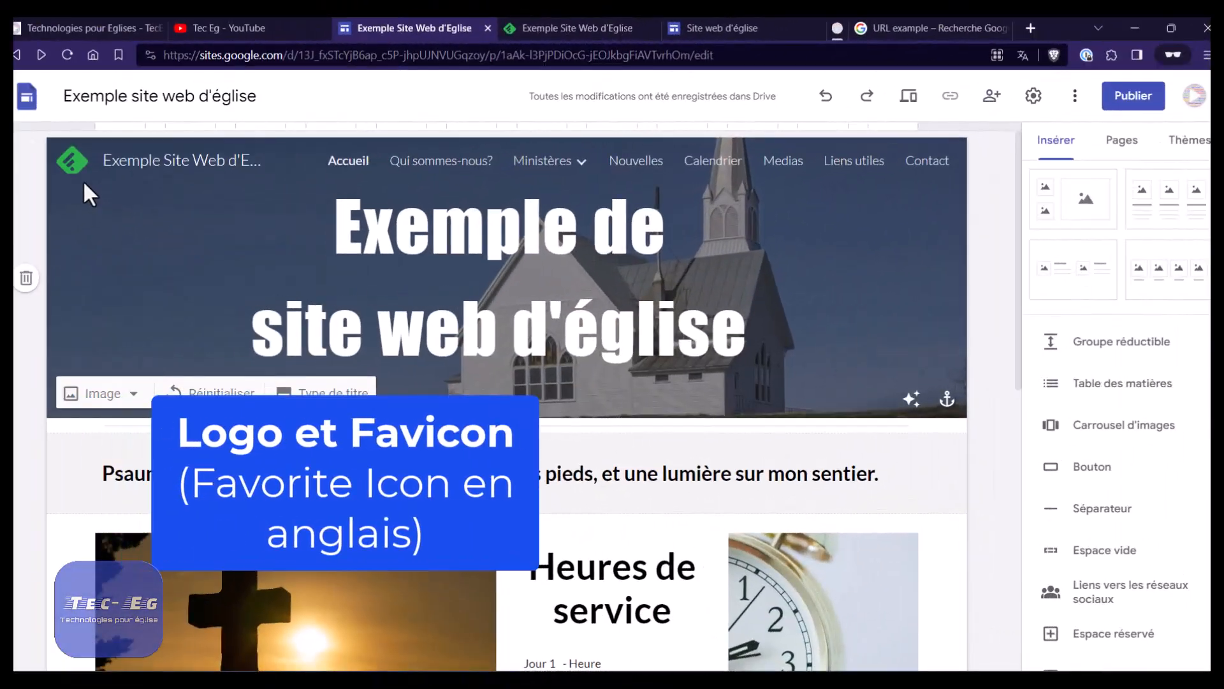
Examine the site's logo in the page header and the matching favicon on the published site's browser tab.
mouse_move(270, 204)
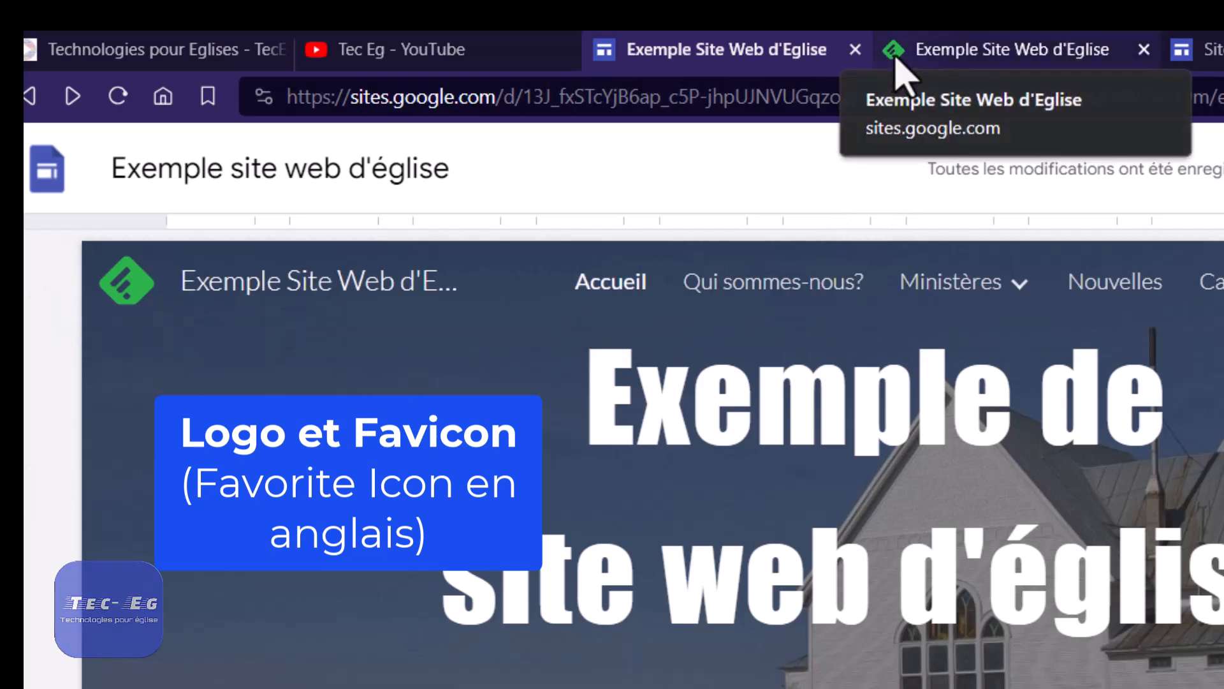
click(678, 342)
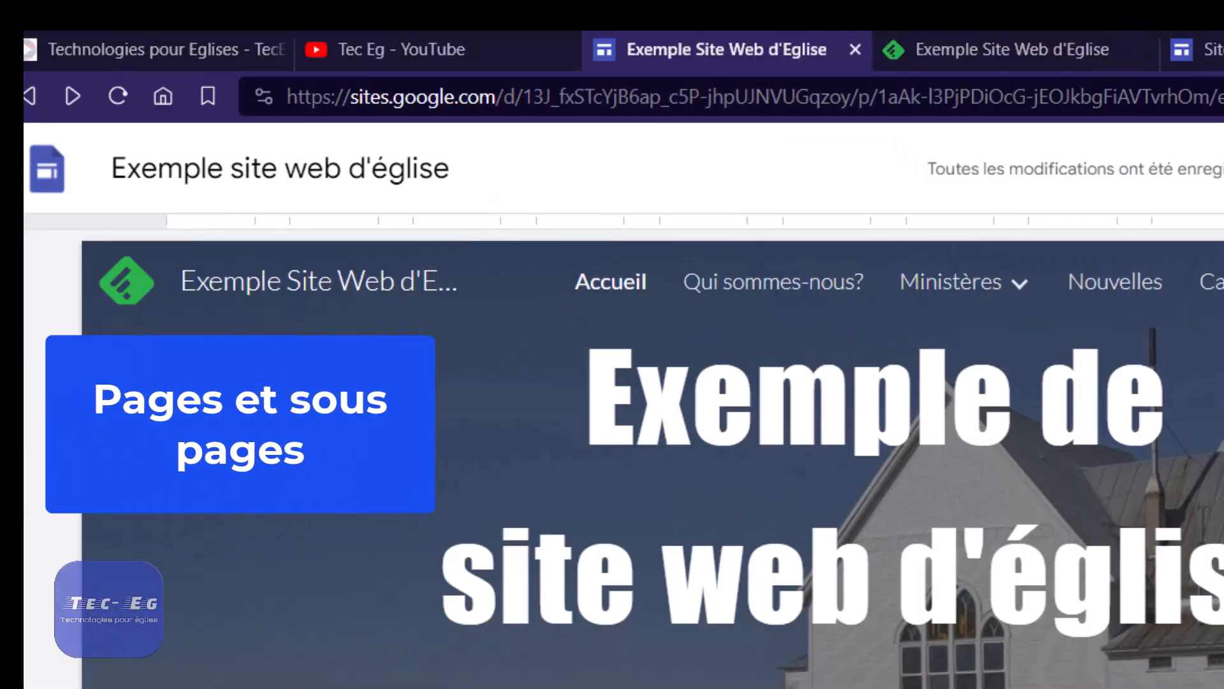
click(880, 350)
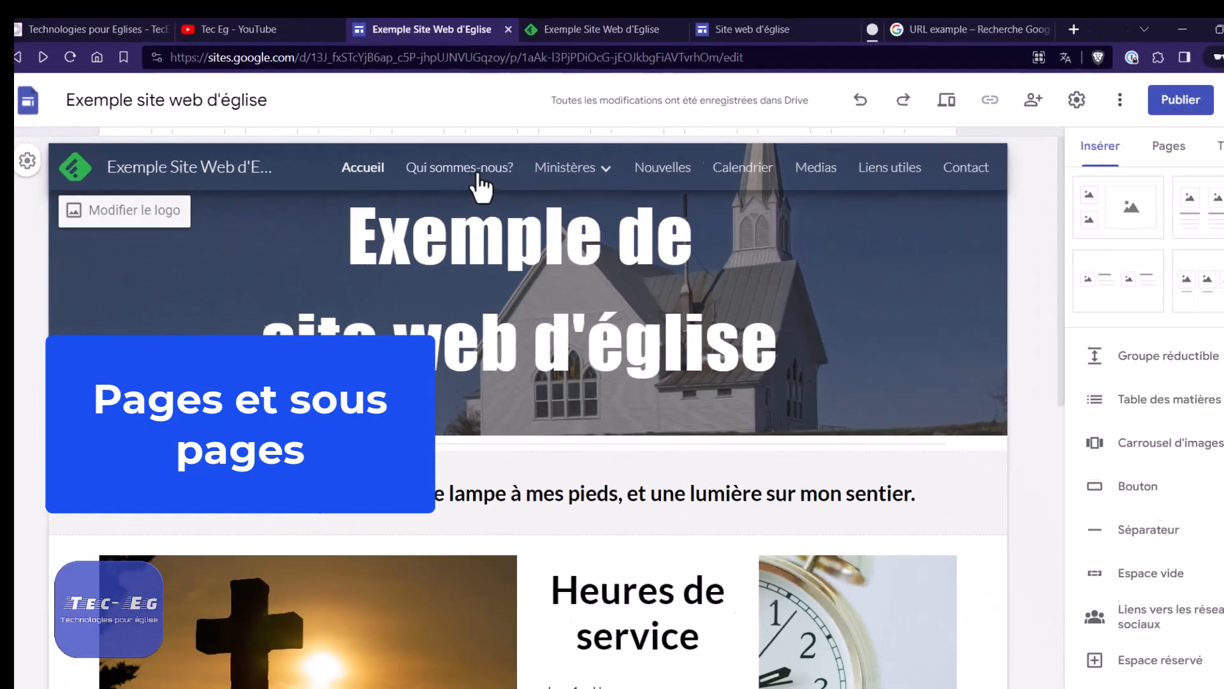
View the Qui sommes-nous?, Ministères, Evangélisation, Nouvelles, Accueil and Medias pages in turn.
click(475, 174)
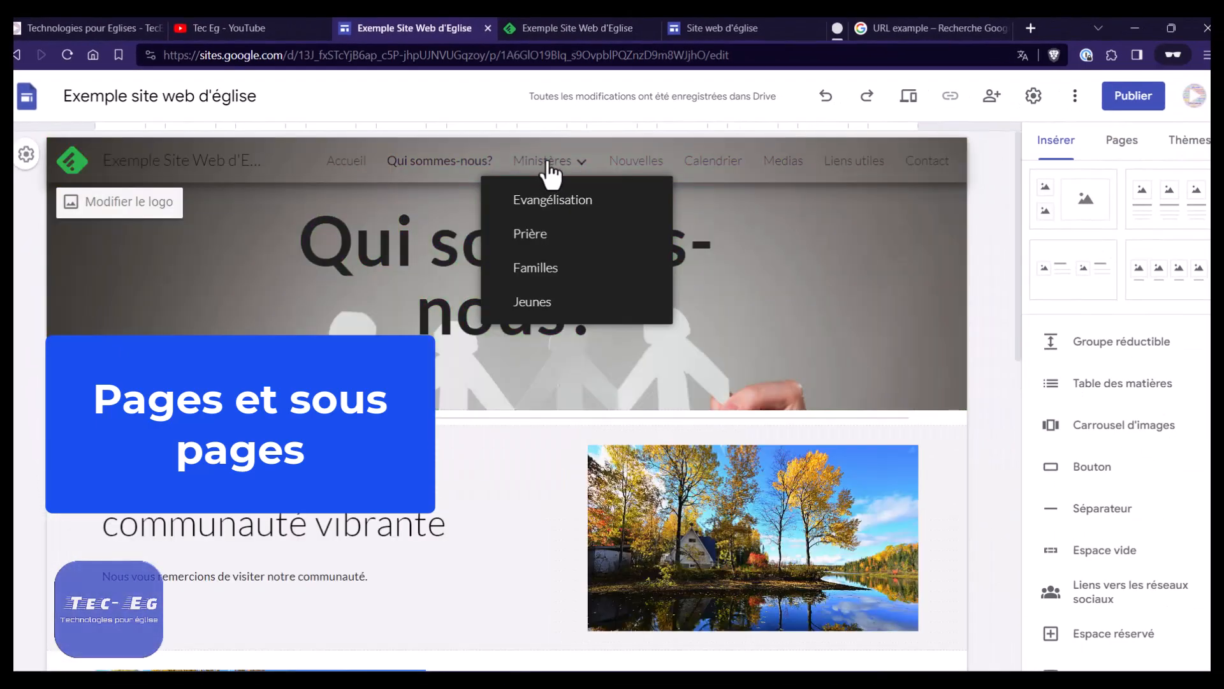
click(548, 167)
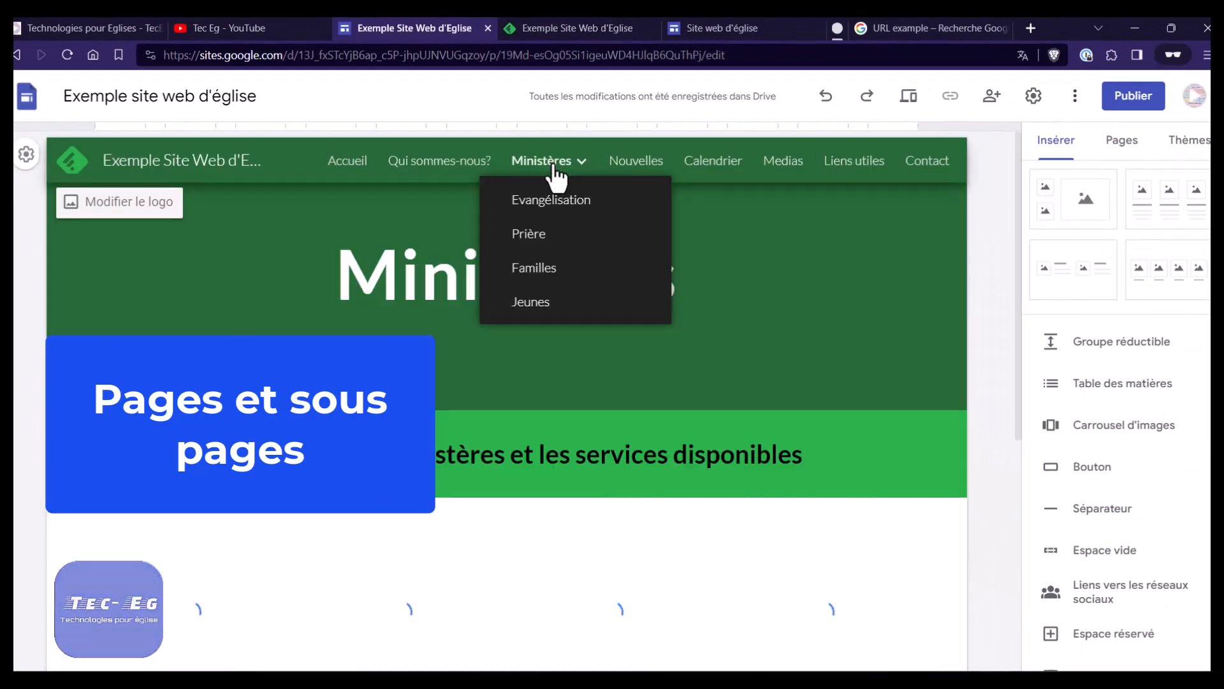
click(553, 200)
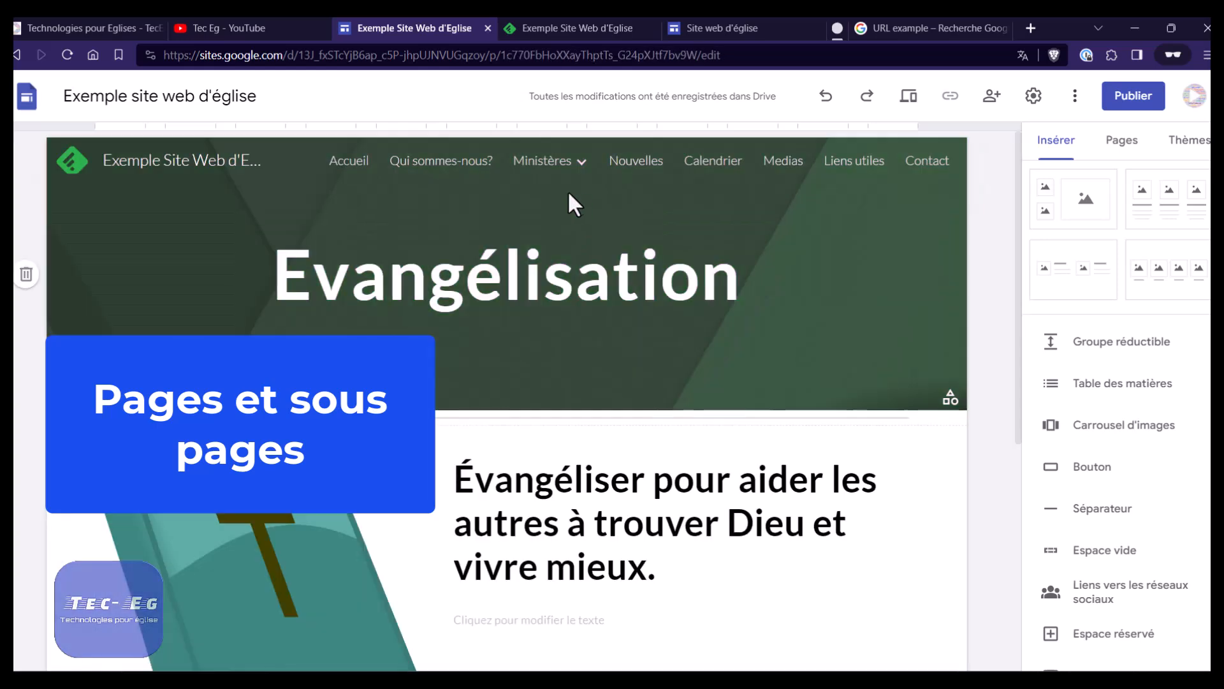
click(628, 164)
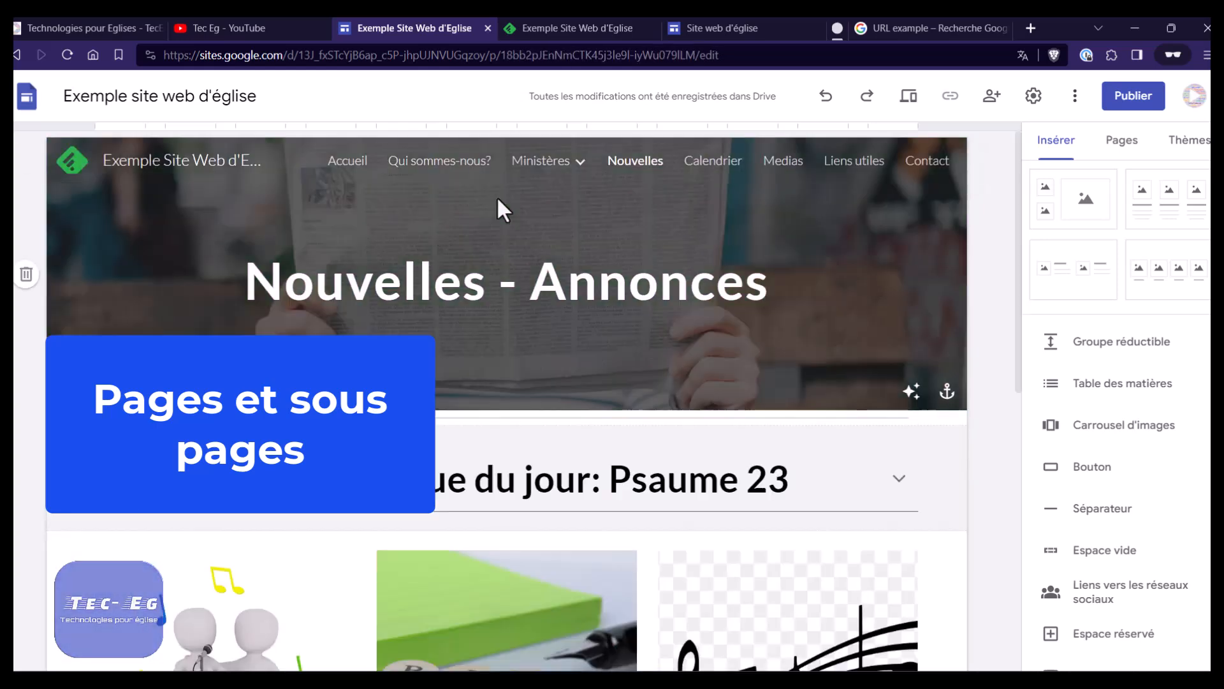
click(355, 165)
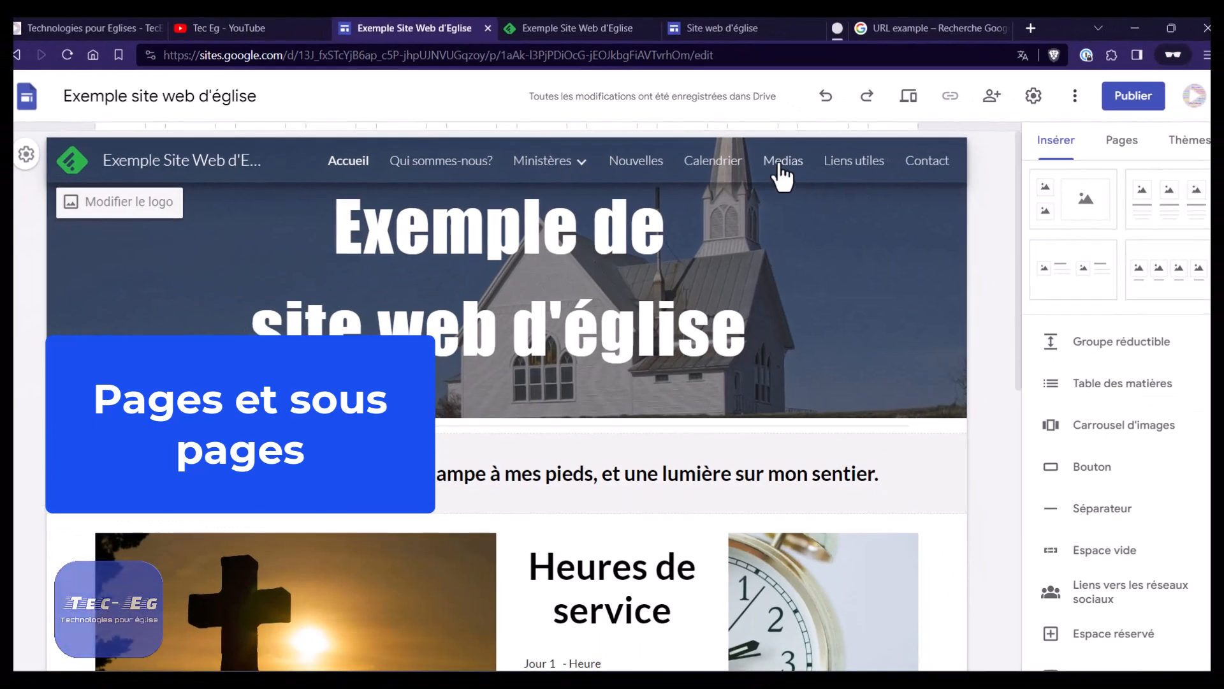
click(781, 171)
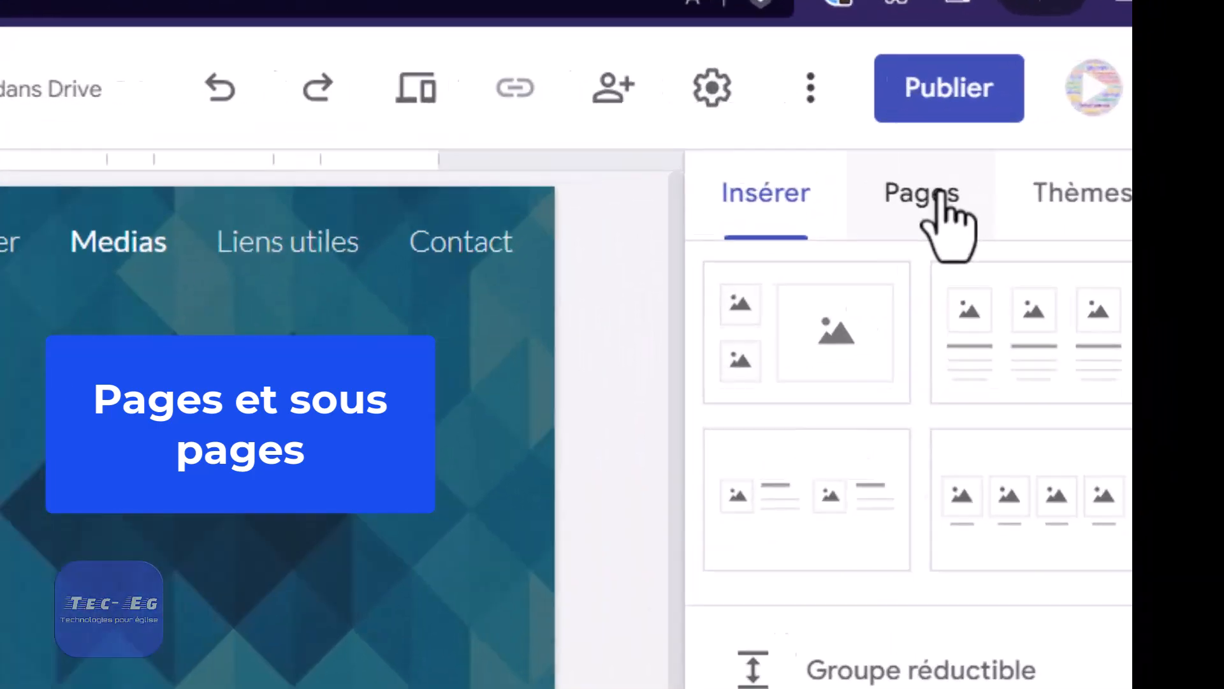
Examine the site's list of pages and sub-pages and the options available for the Ministères page.
click(1123, 145)
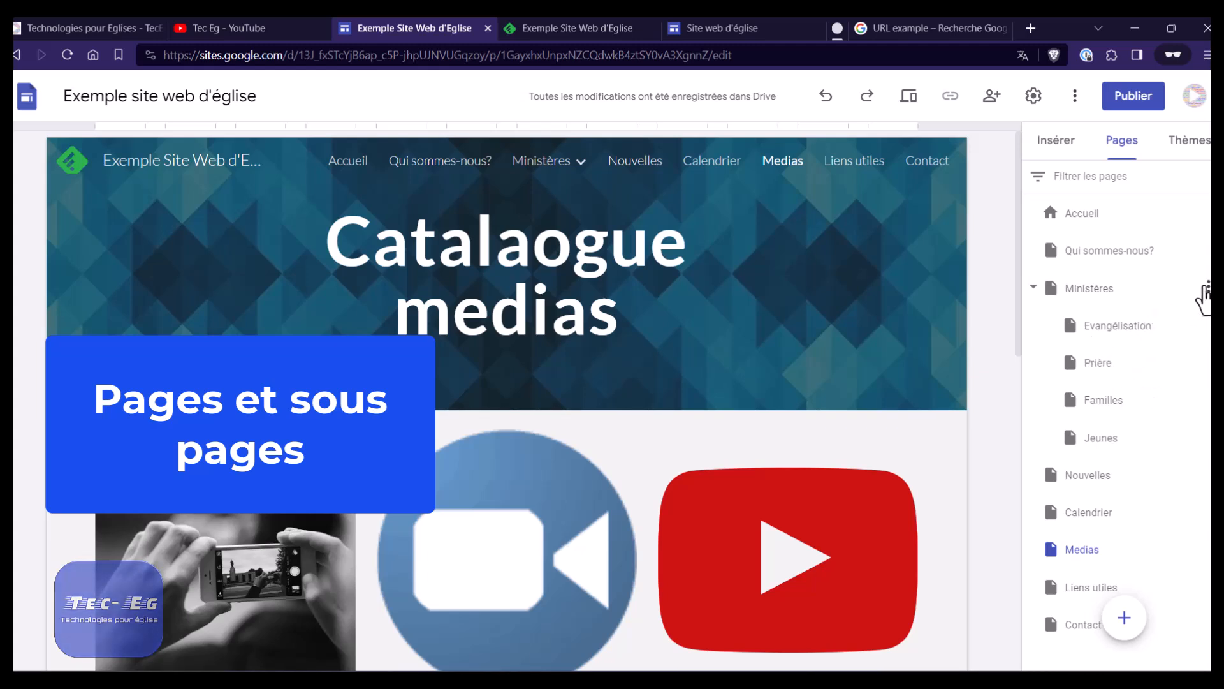
click(1207, 286)
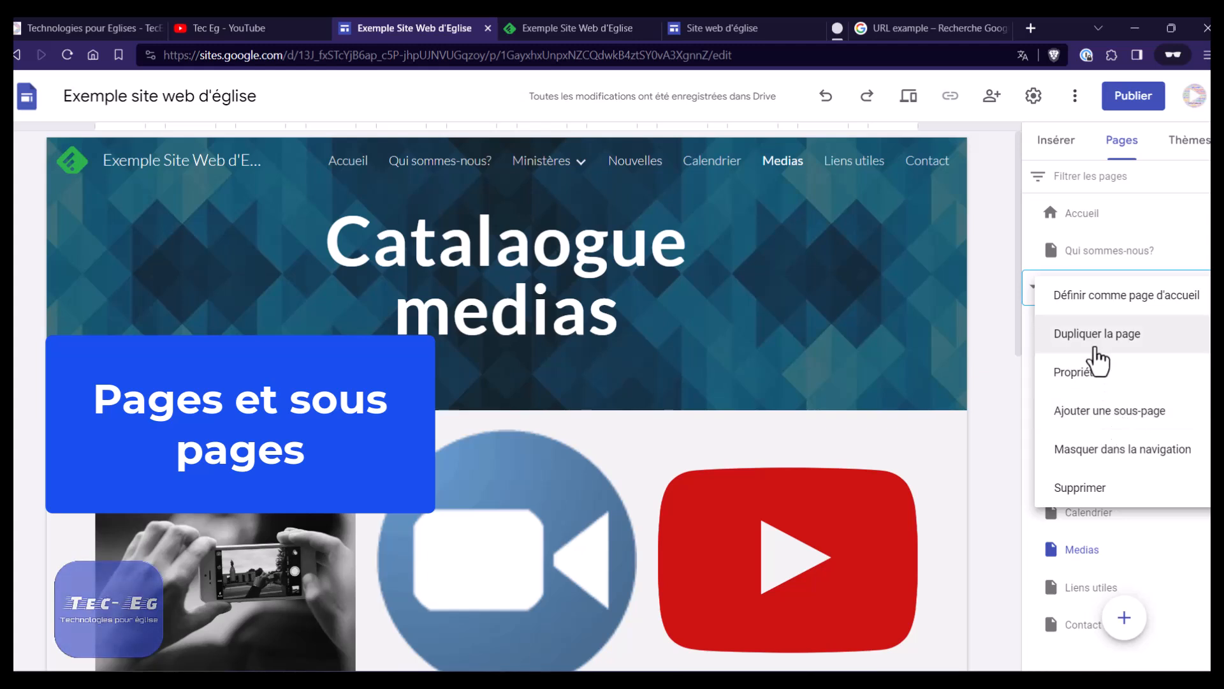
click(1014, 390)
mouse_move(1141, 623)
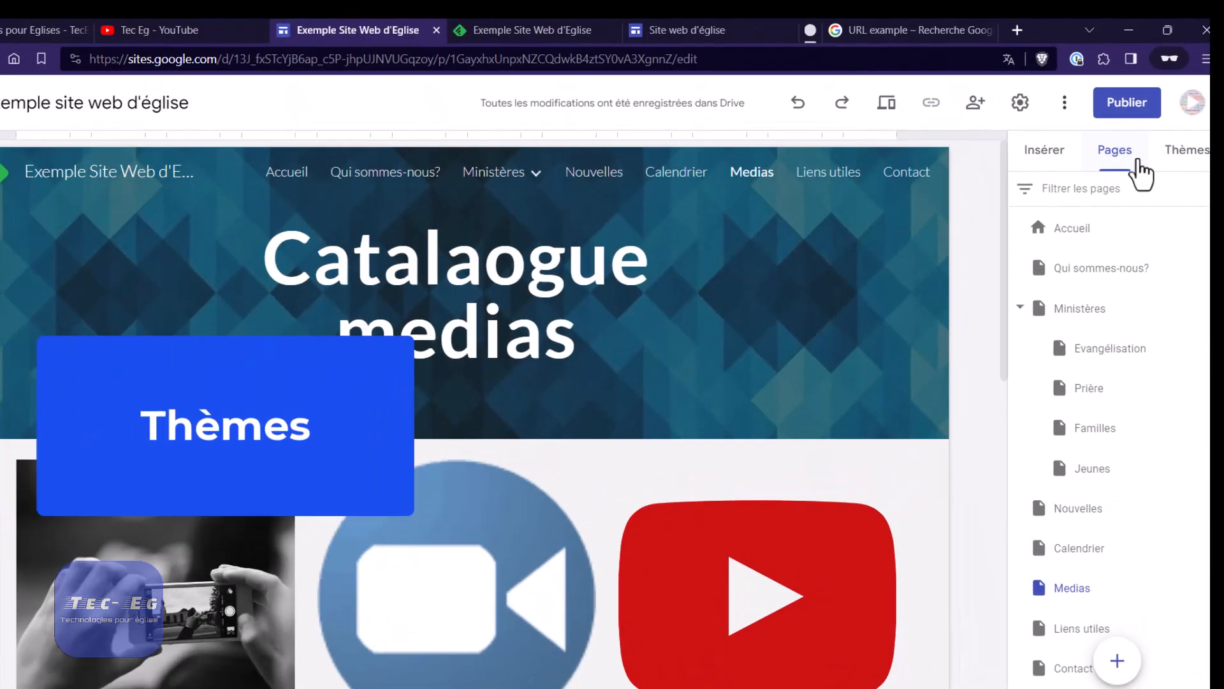
Browse the site themes created by Google.
click(1183, 141)
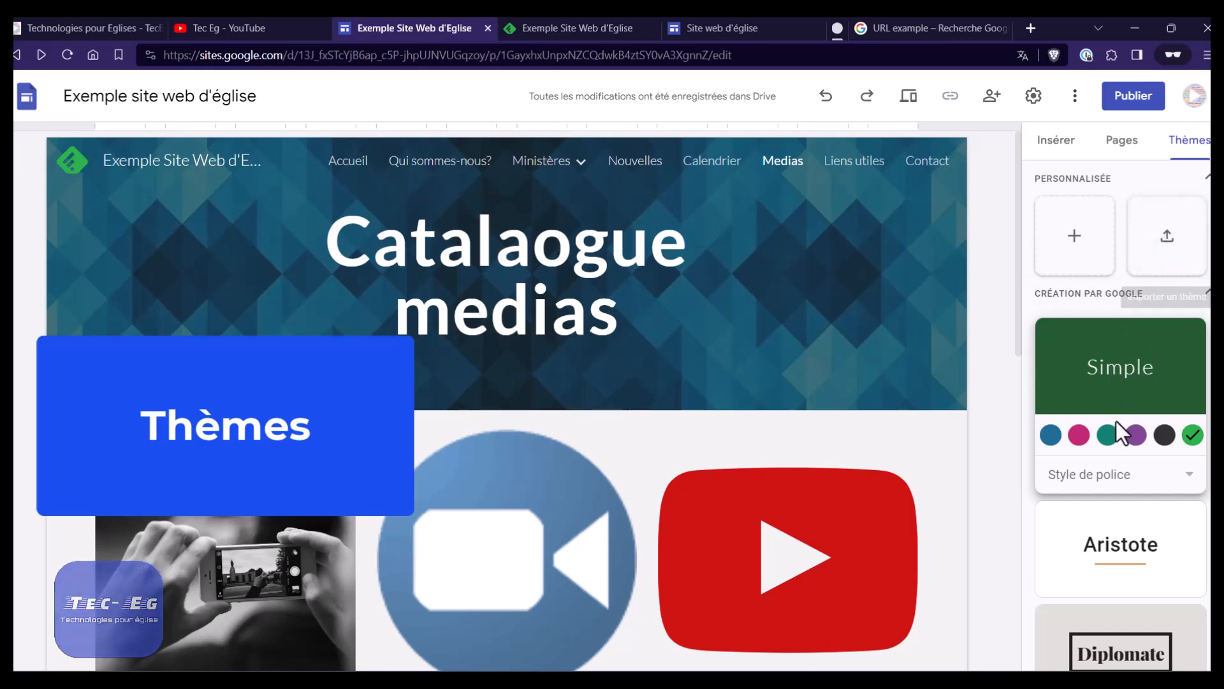
scroll(1115, 423, down, 5)
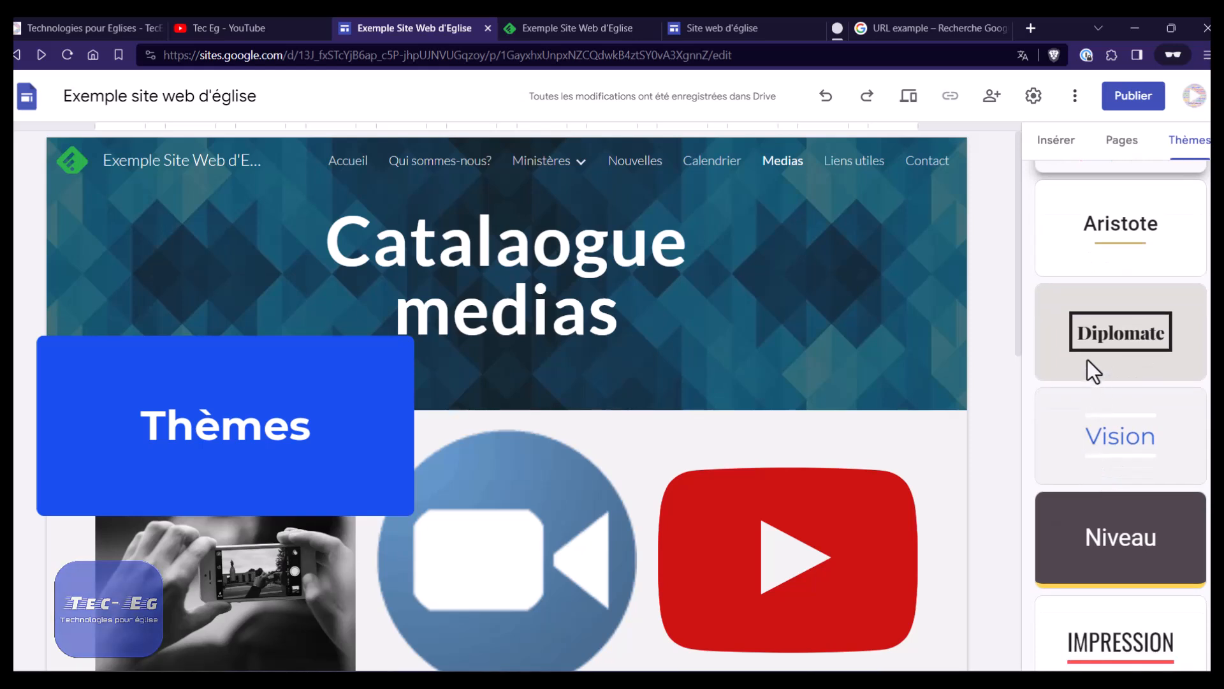
Search Google for "google sites themes".
scroll(1113, 562, down, 1)
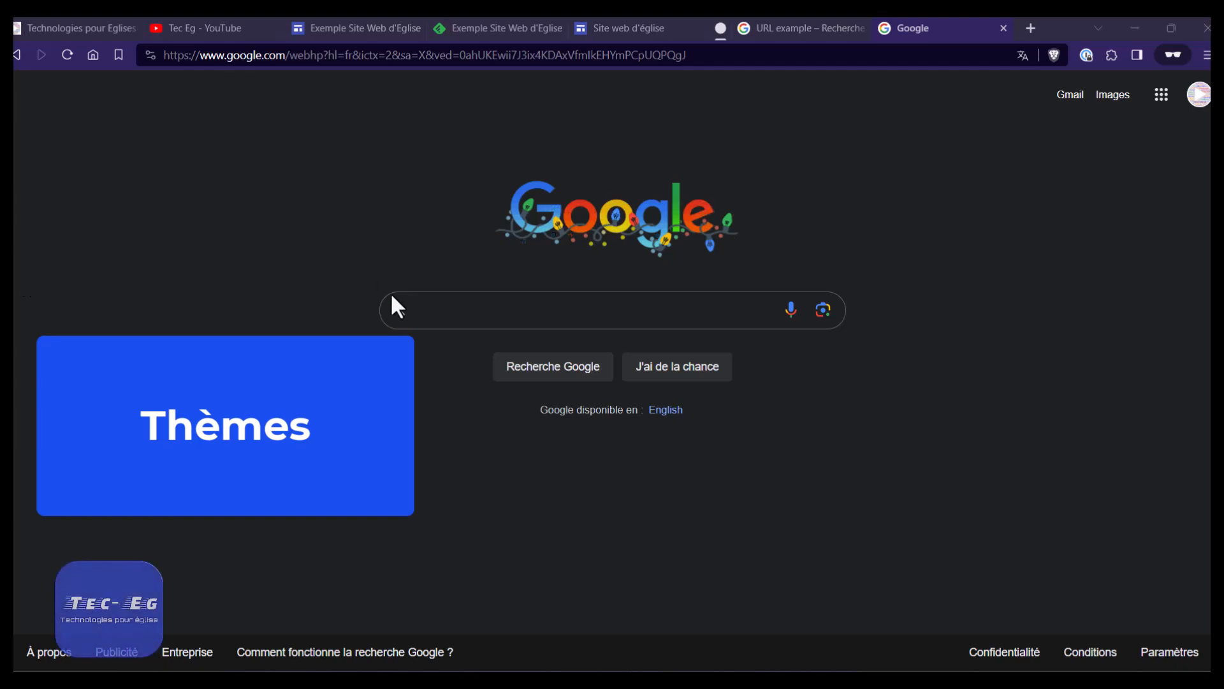
click(401, 312)
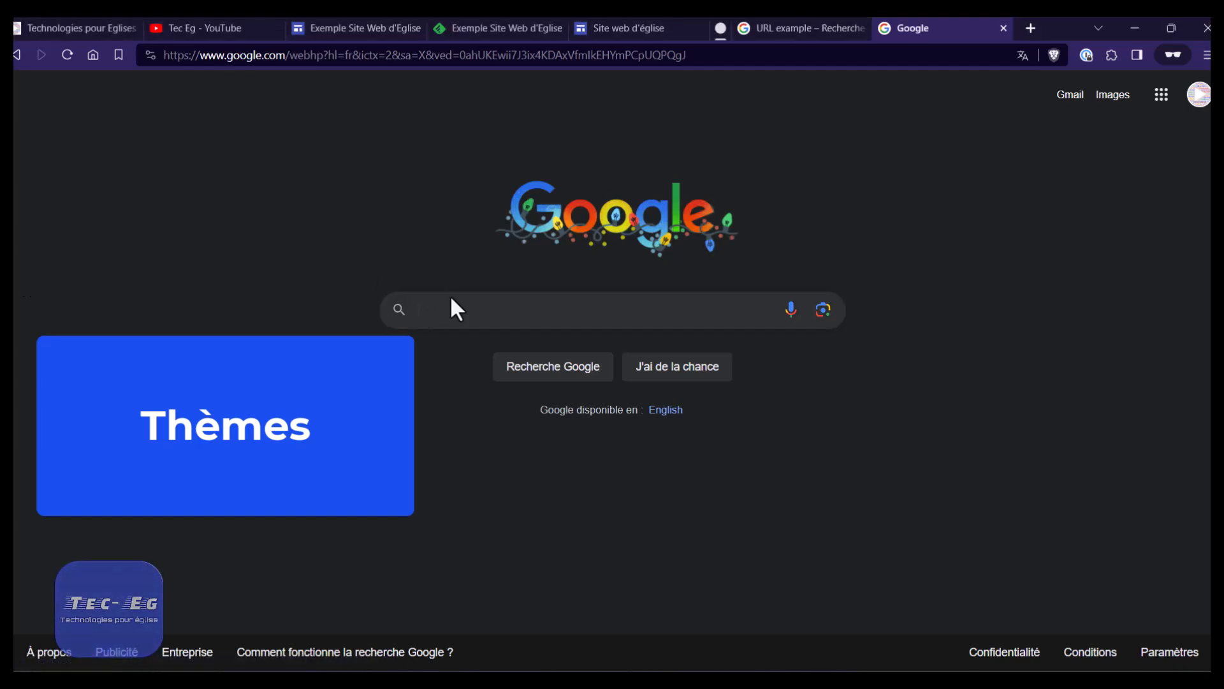
text(Google si)
text(tes them)
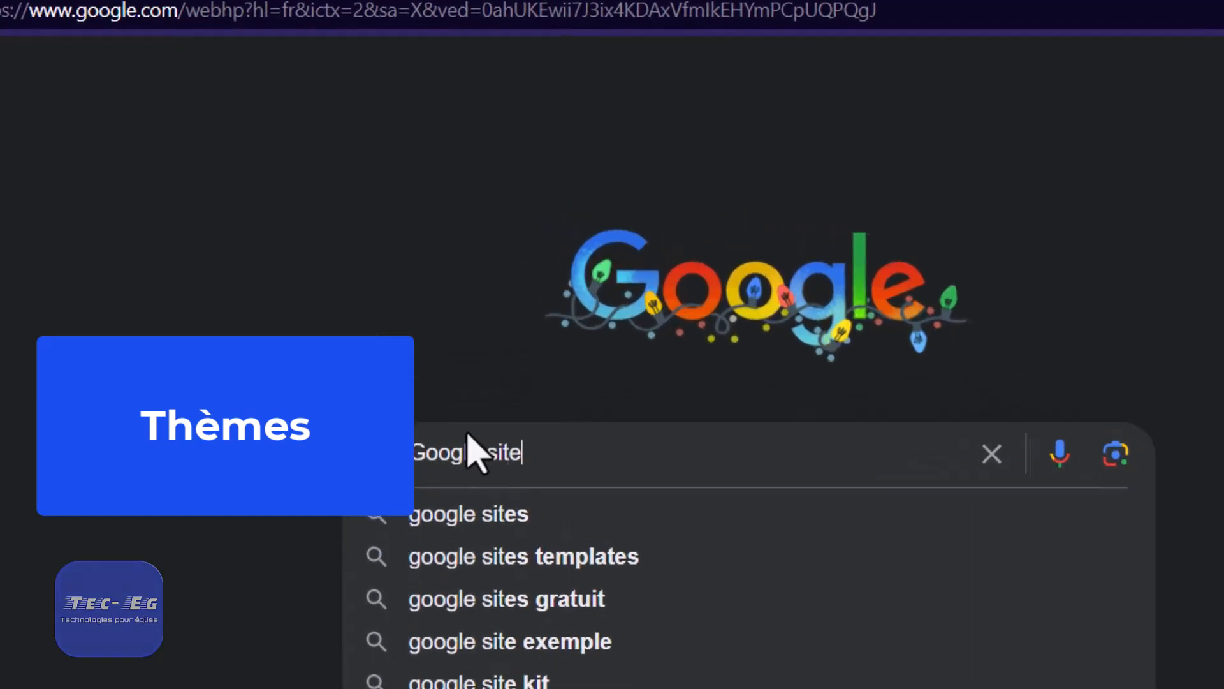
text(es)
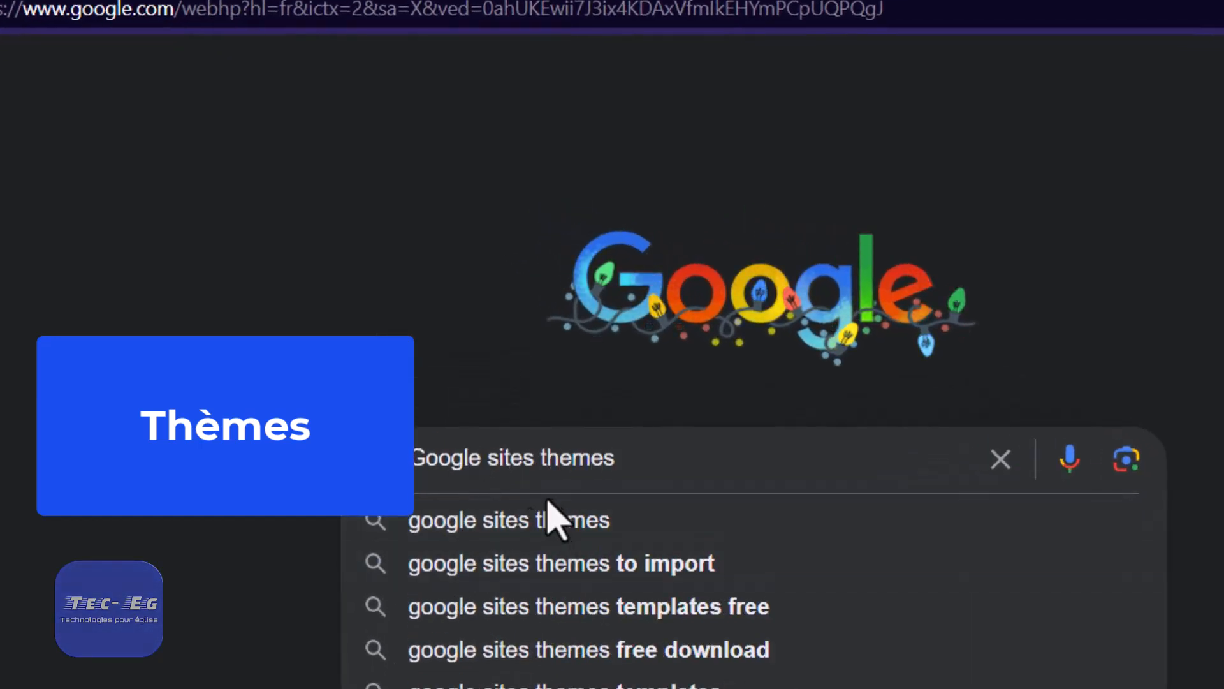
click(510, 521)
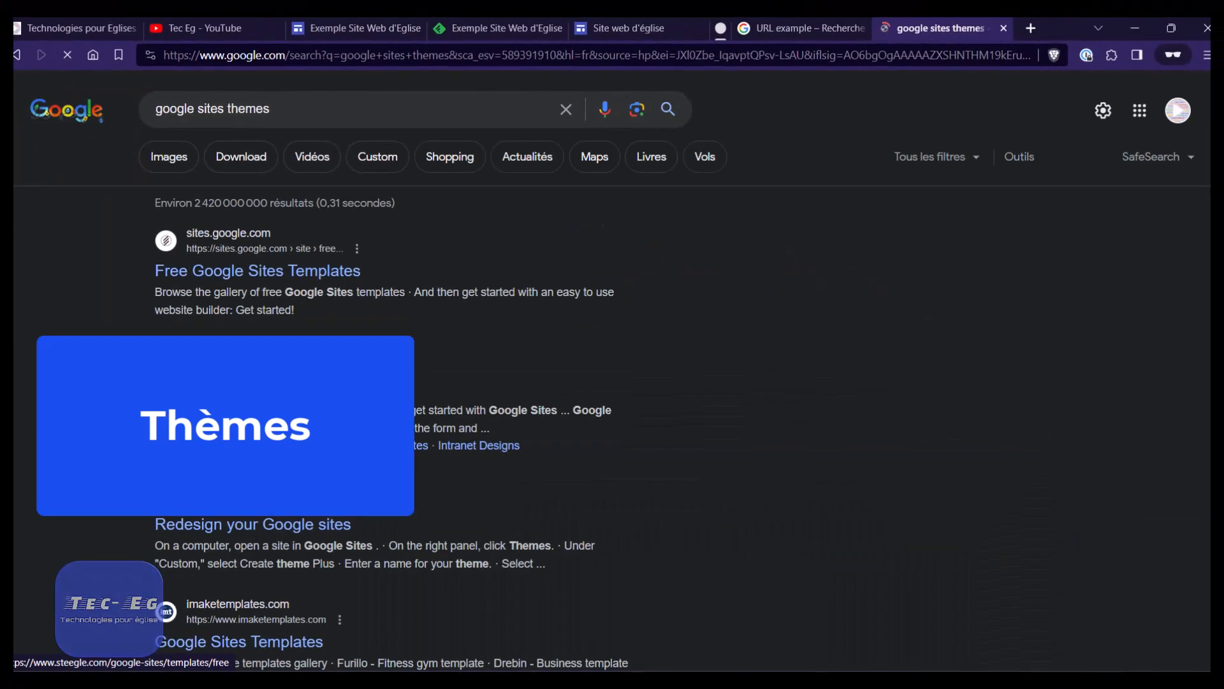
Browse the Free Google Sites Templates gallery from ARC Templates and return to the search results.
click(250, 279)
scroll(292, 328, down, 3)
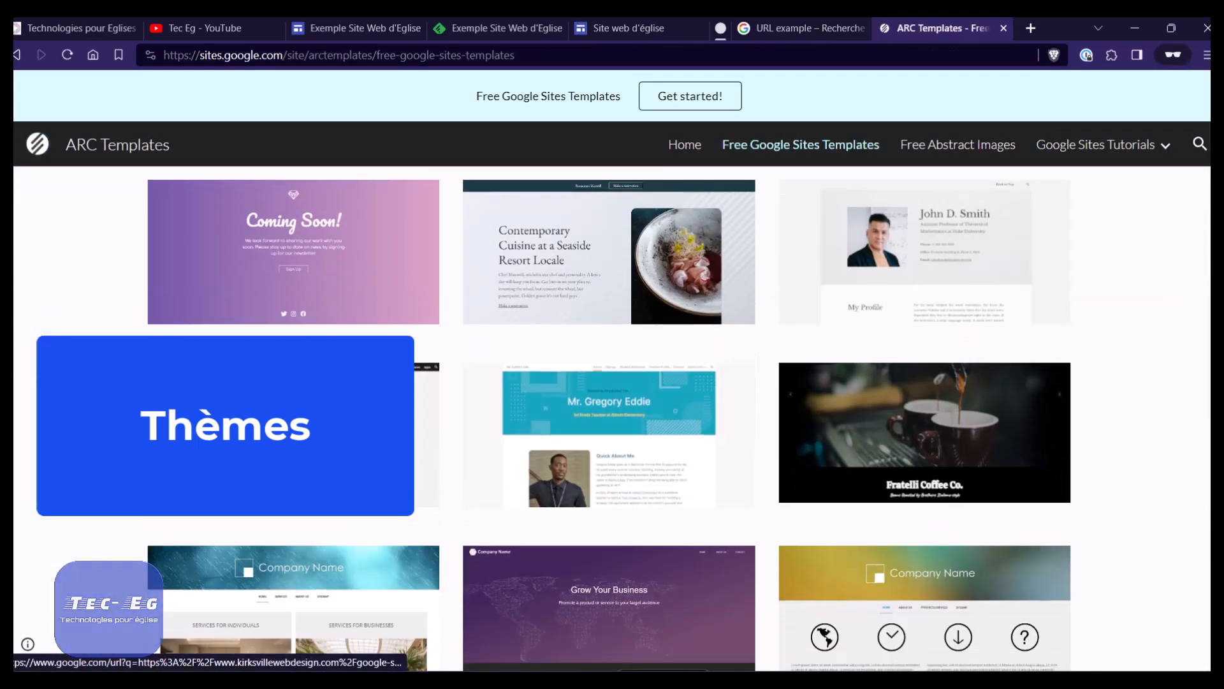
scroll(640, 488, down, 3)
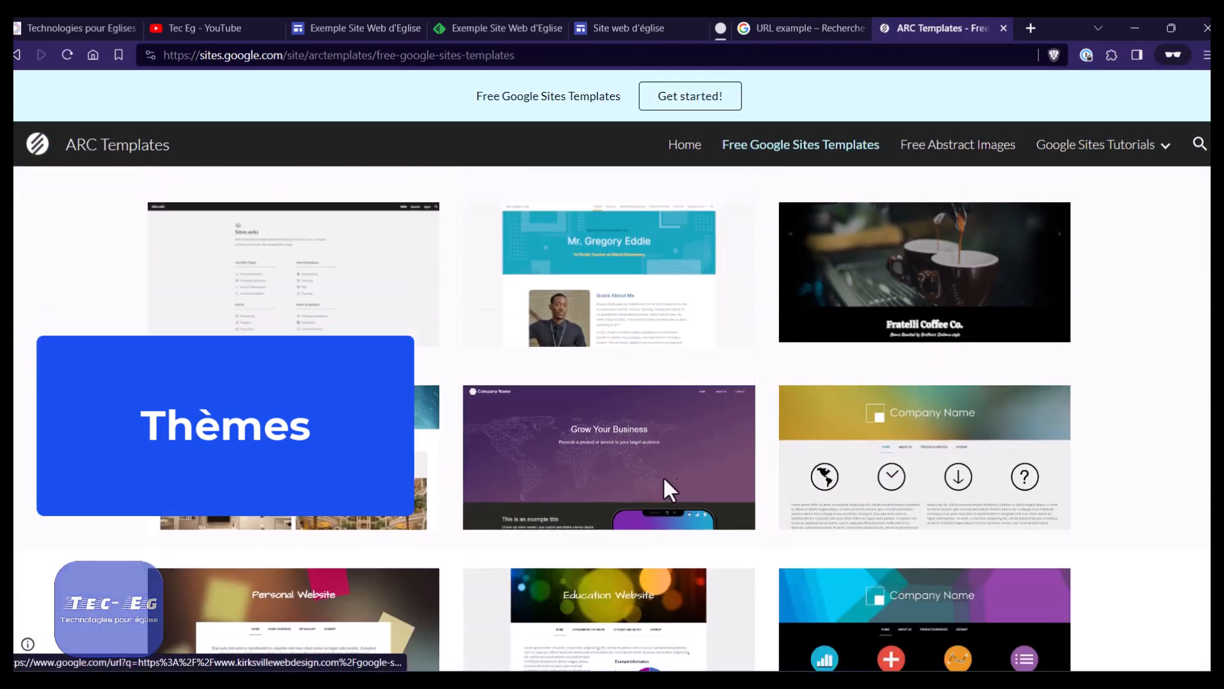
scroll(644, 484, down, 1)
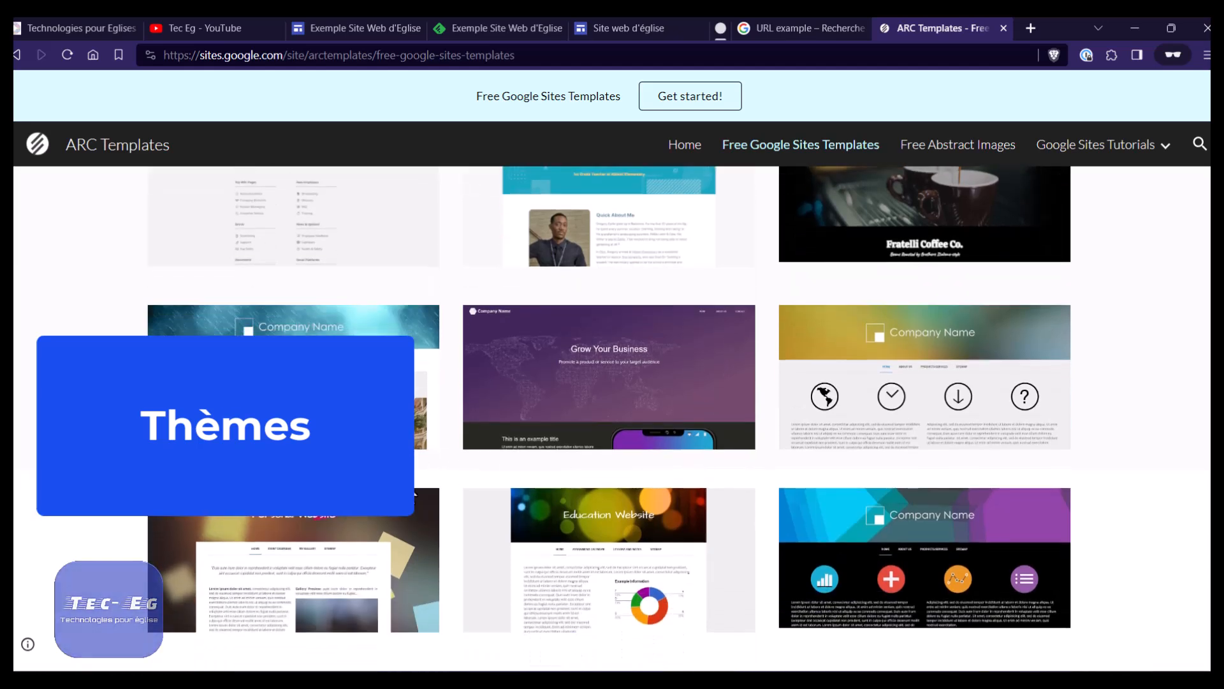
scroll(522, 507, down, 1)
scroll(733, 478, down, 2)
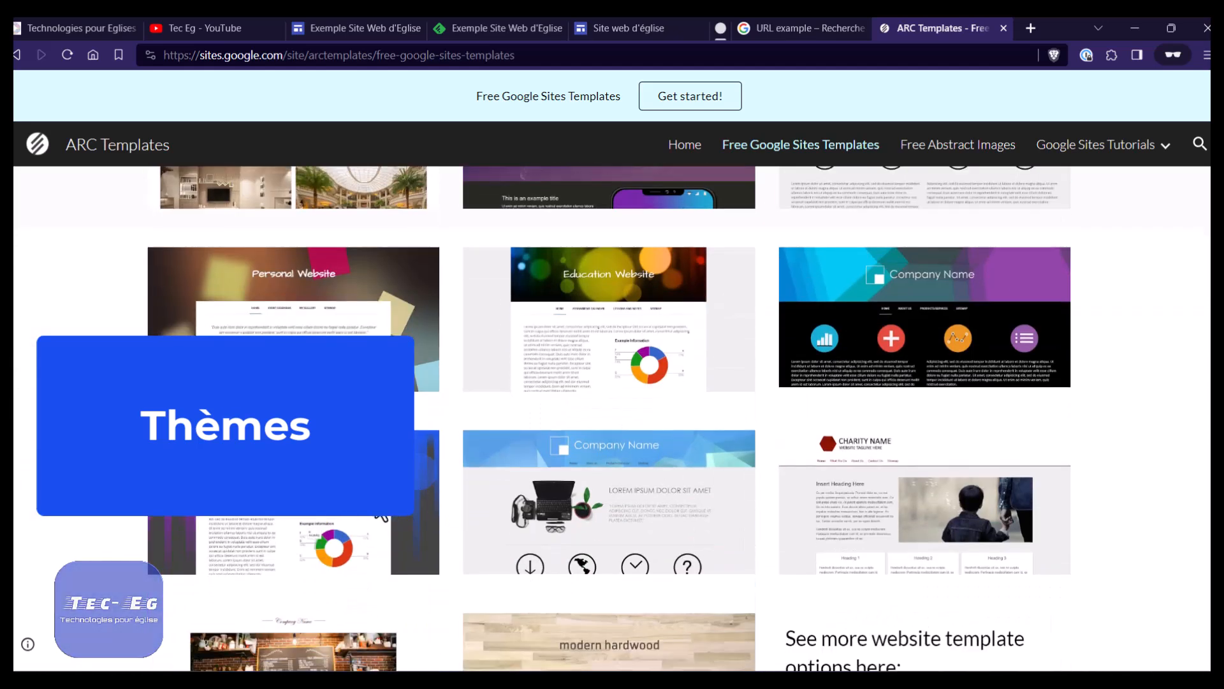
scroll(382, 517, down, 2)
scroll(439, 491, up, 6)
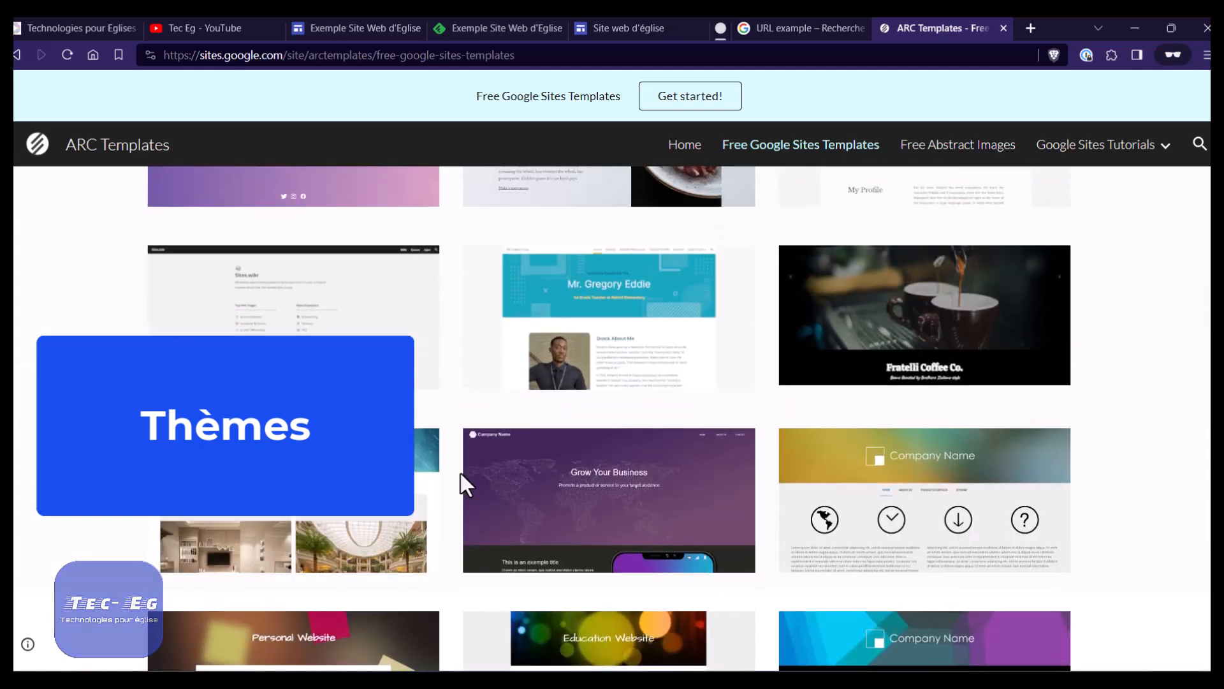
scroll(466, 485, up, 6)
key(alt+Left)
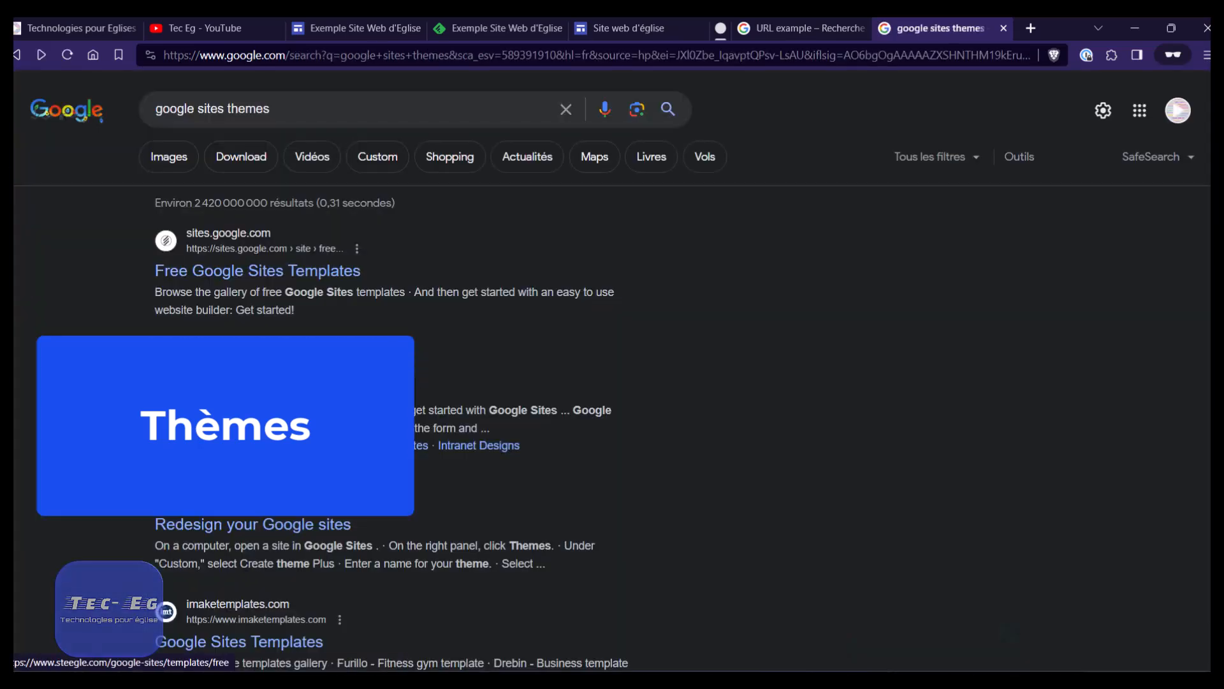
Open Steegle's free Google Sites templates page and browse the template gallery, including City Church.
click(255, 389)
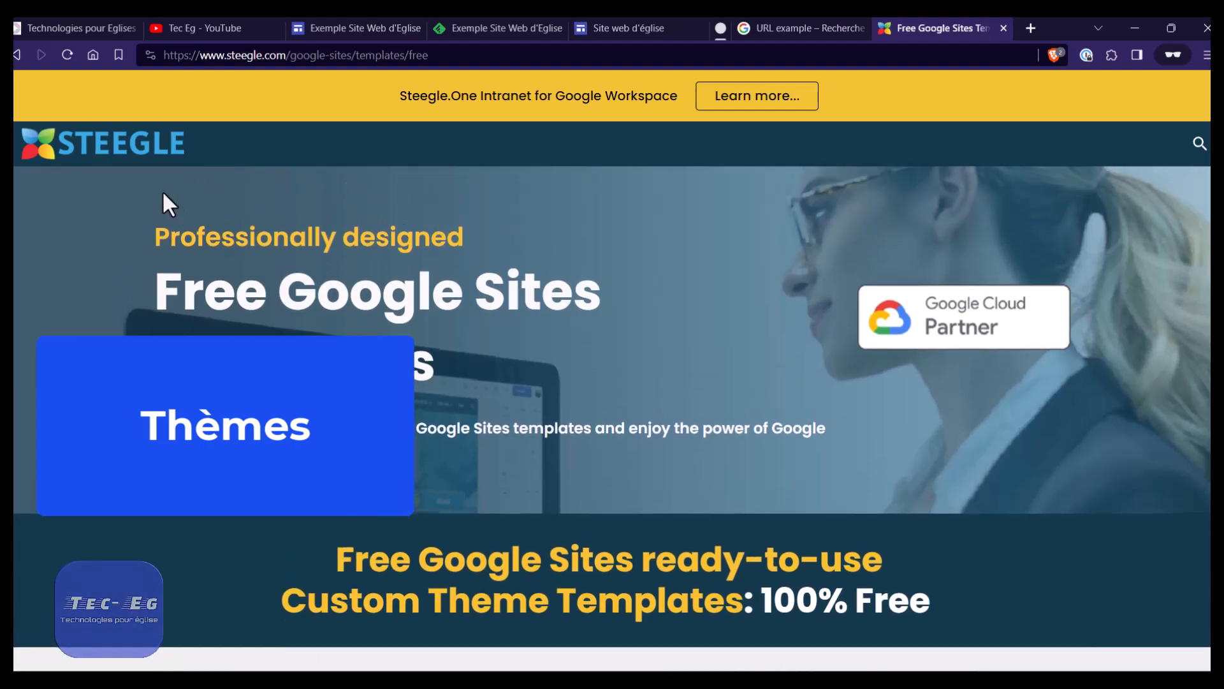
scroll(243, 275, down, 12)
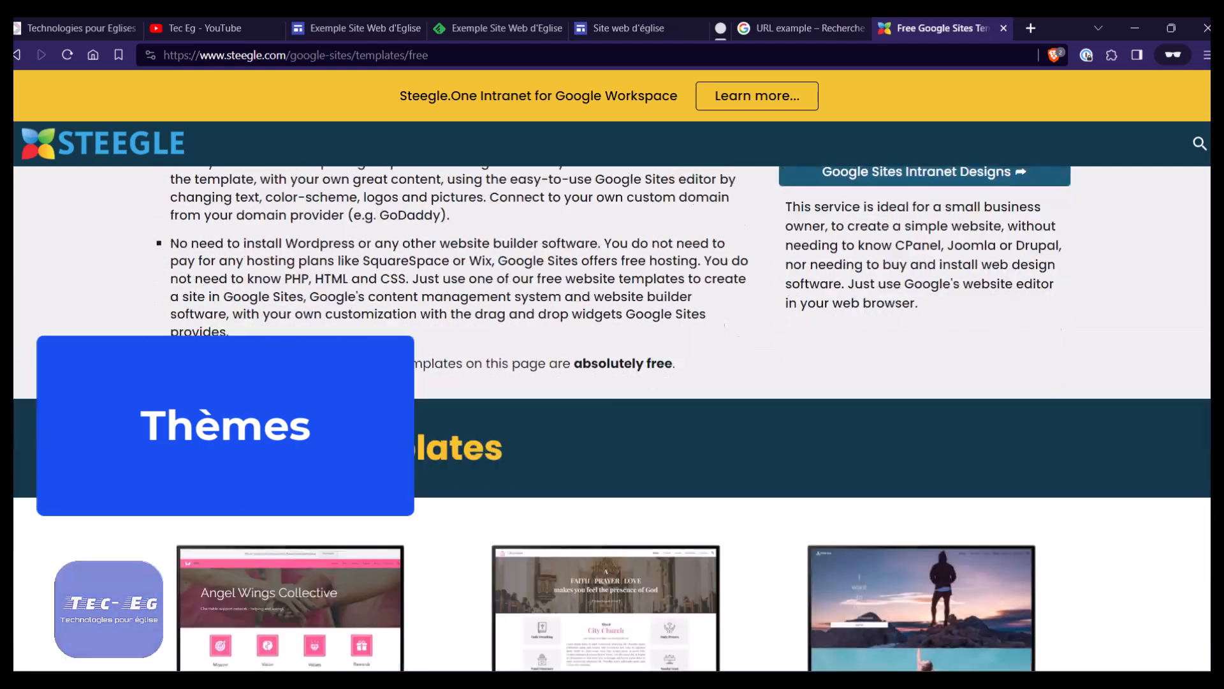
scroll(612, 420, down, 3)
scroll(568, 470, down, 2)
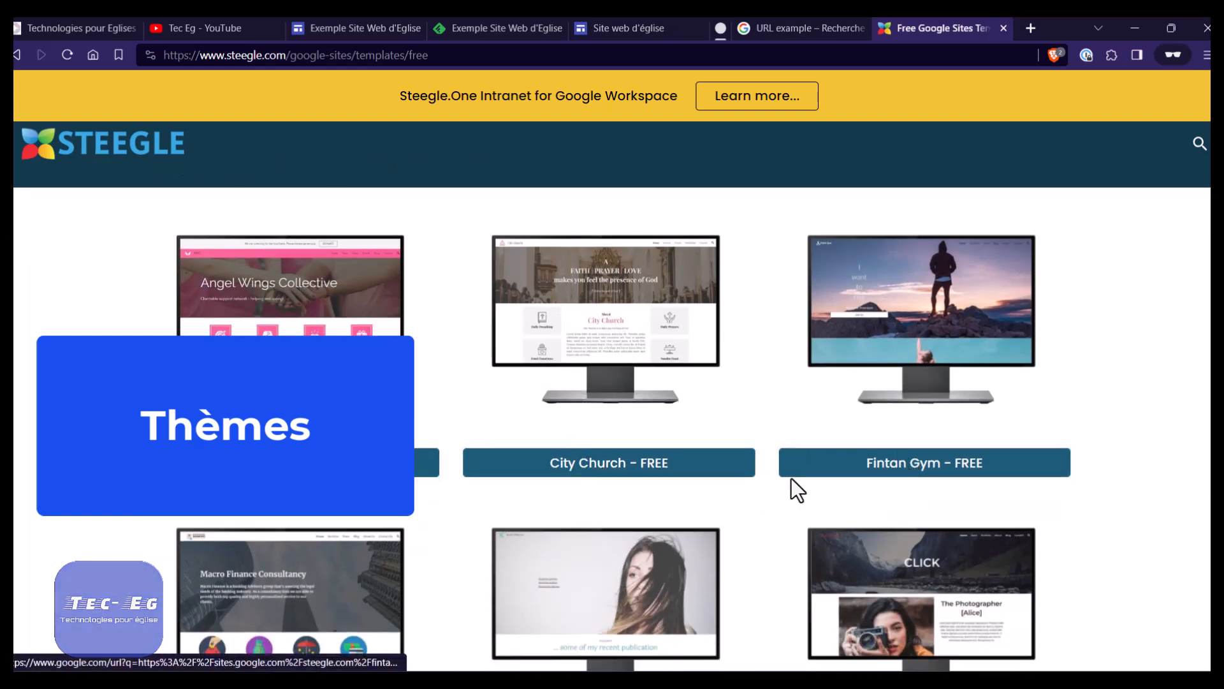
scroll(469, 504, down, 3)
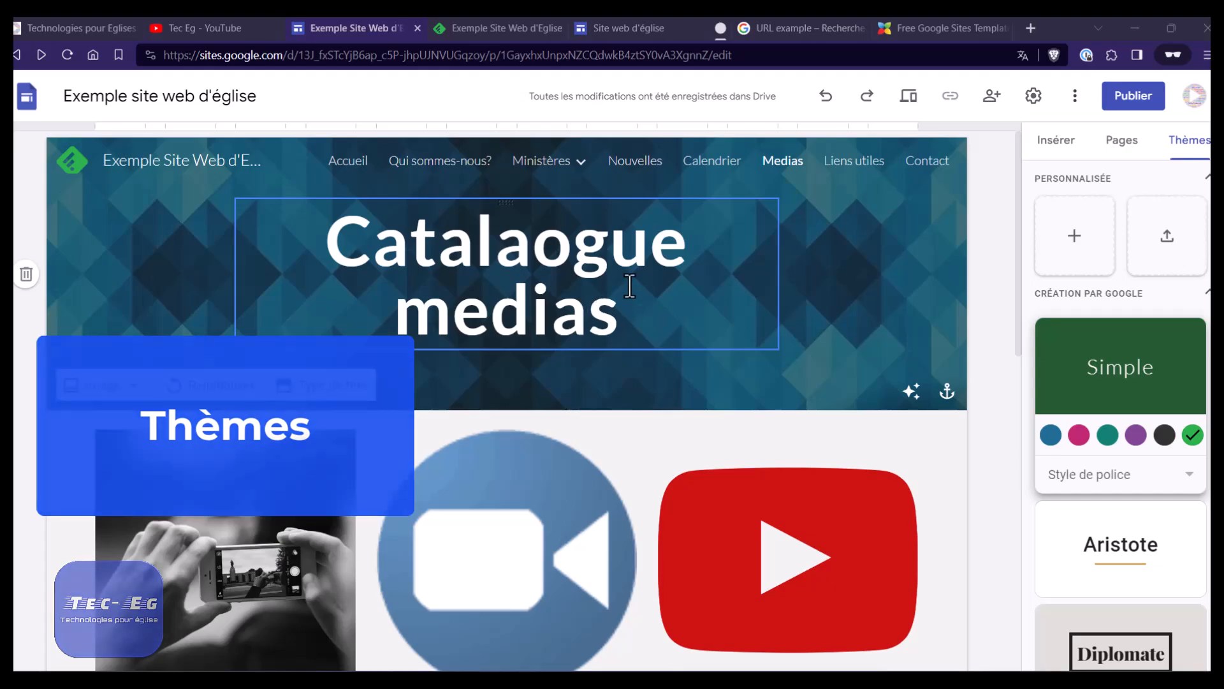
In the site editor, insert a text box reading "Zone de texte" in the empty area beneath the Medias page's videos.
click(1056, 148)
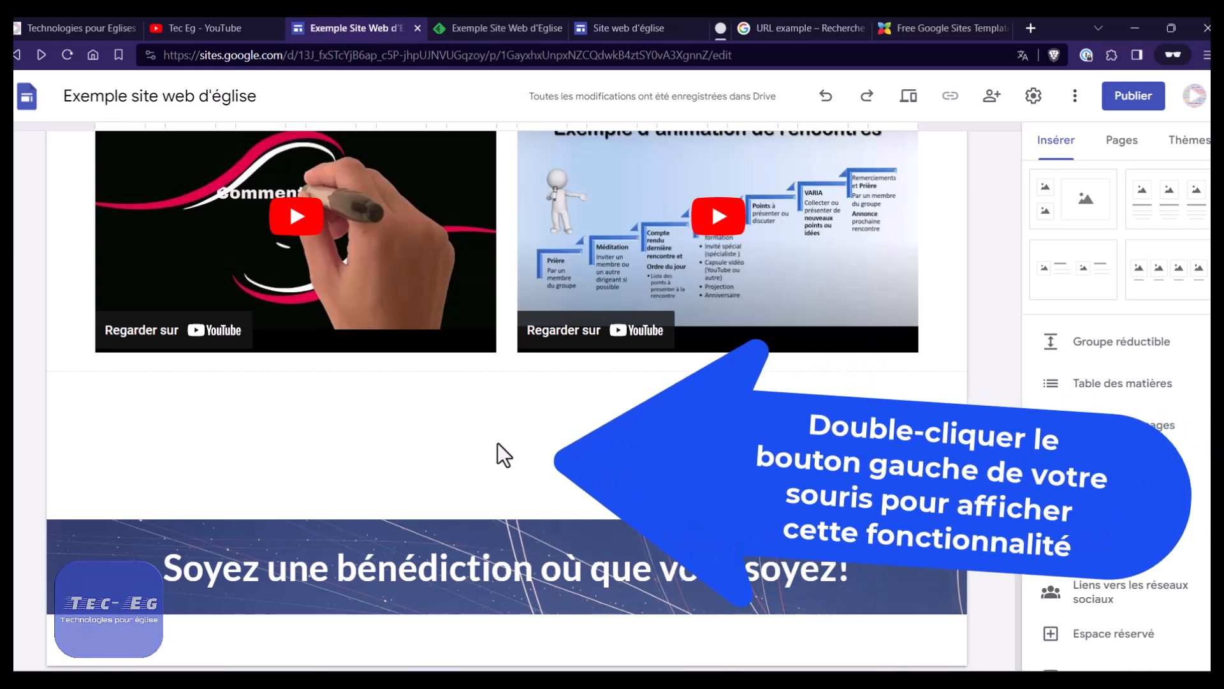
double_click(497, 444)
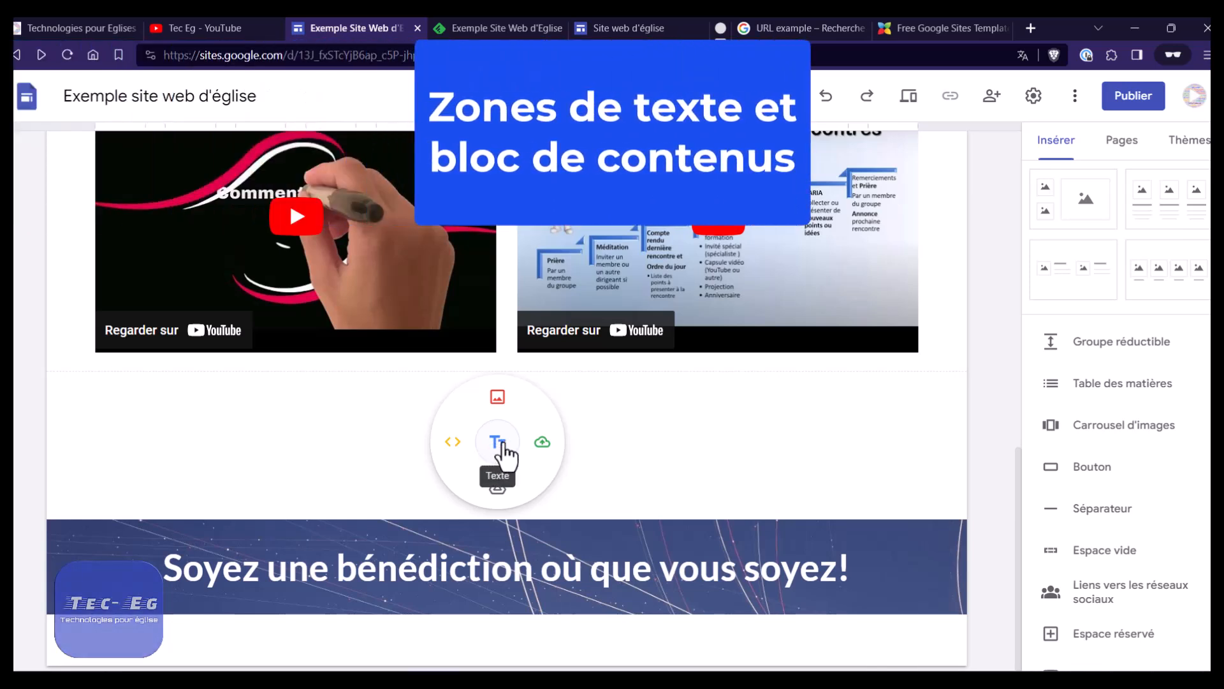
click(499, 444)
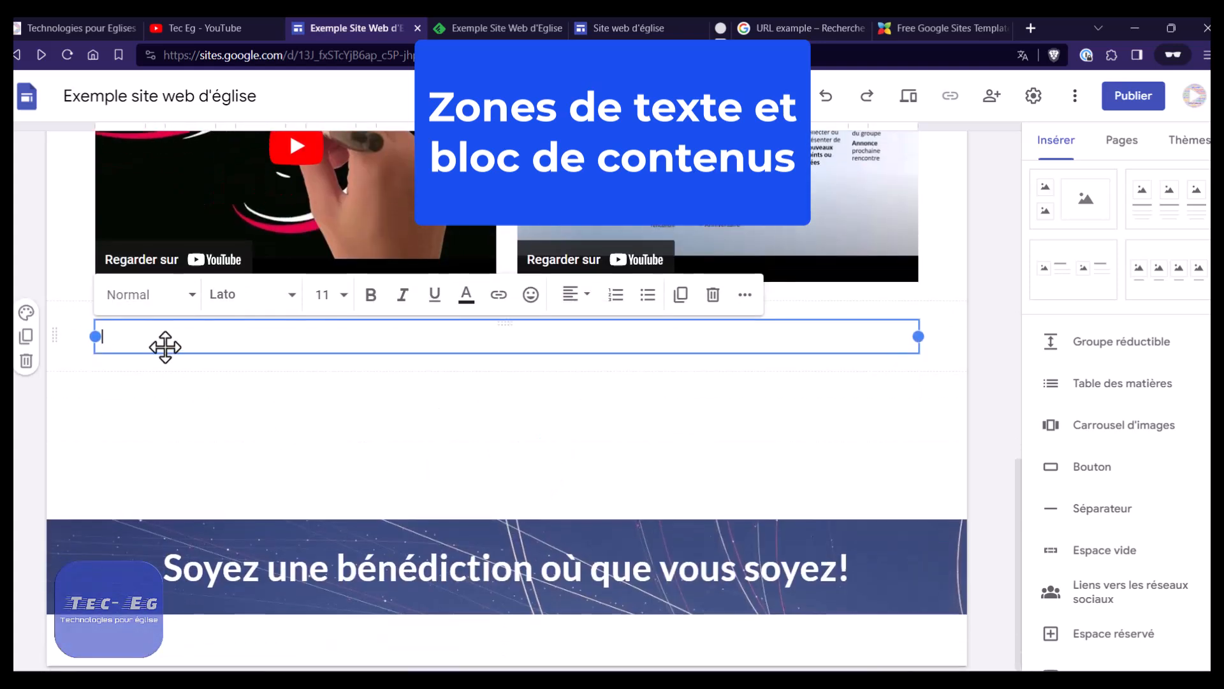
text(Zone de texte)
click(487, 408)
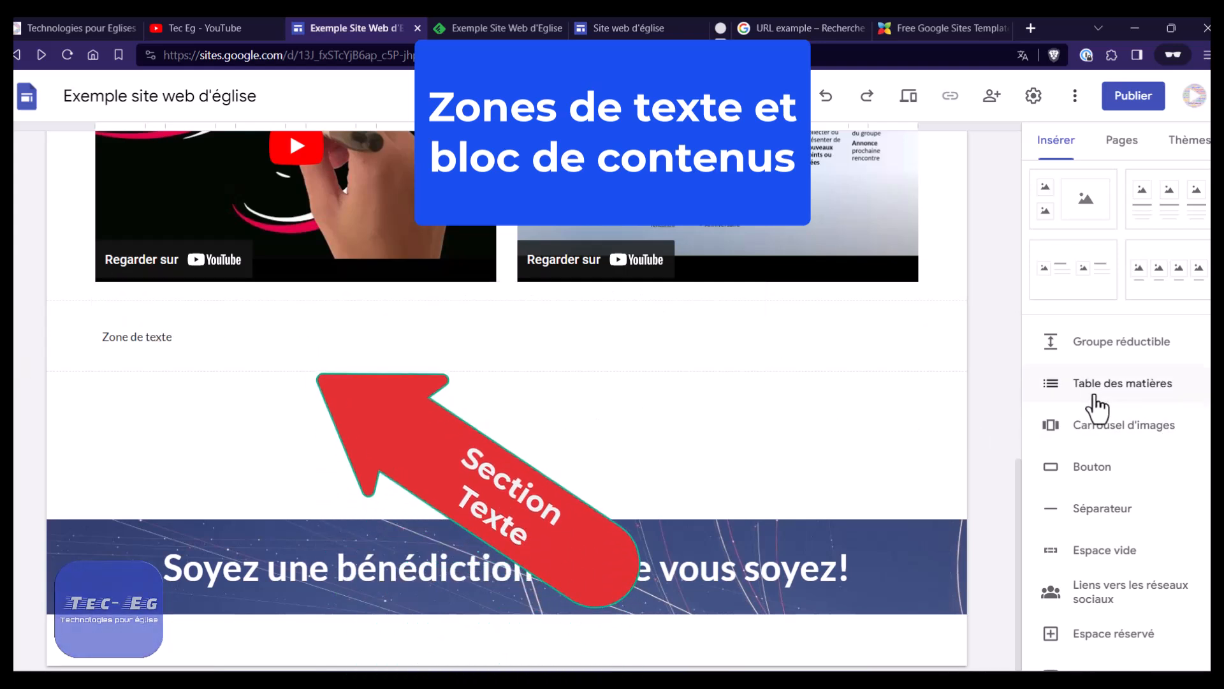
Add a second text box reading "Zone de texte" below the first one.
scroll(1092, 408, up, 4)
click(1063, 203)
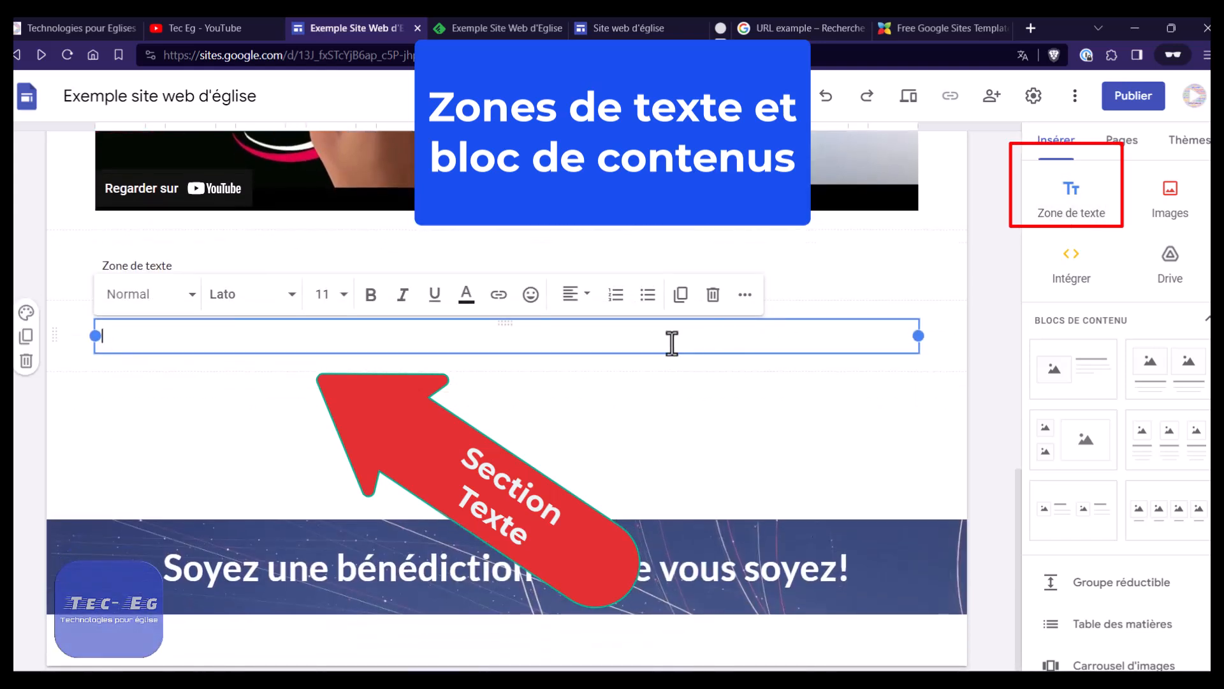
text(Zone de texte)
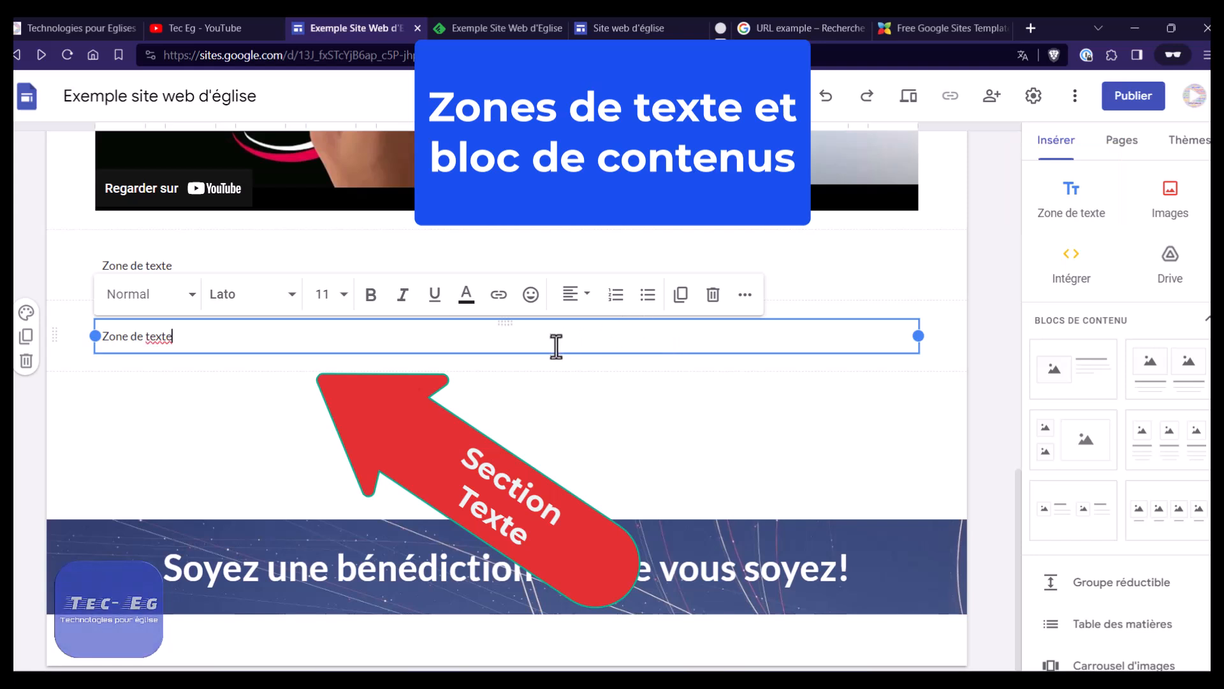
Insert the three-column image and text block below the text boxes and check its editable heading and caption fields.
scroll(958, 396, up, 2)
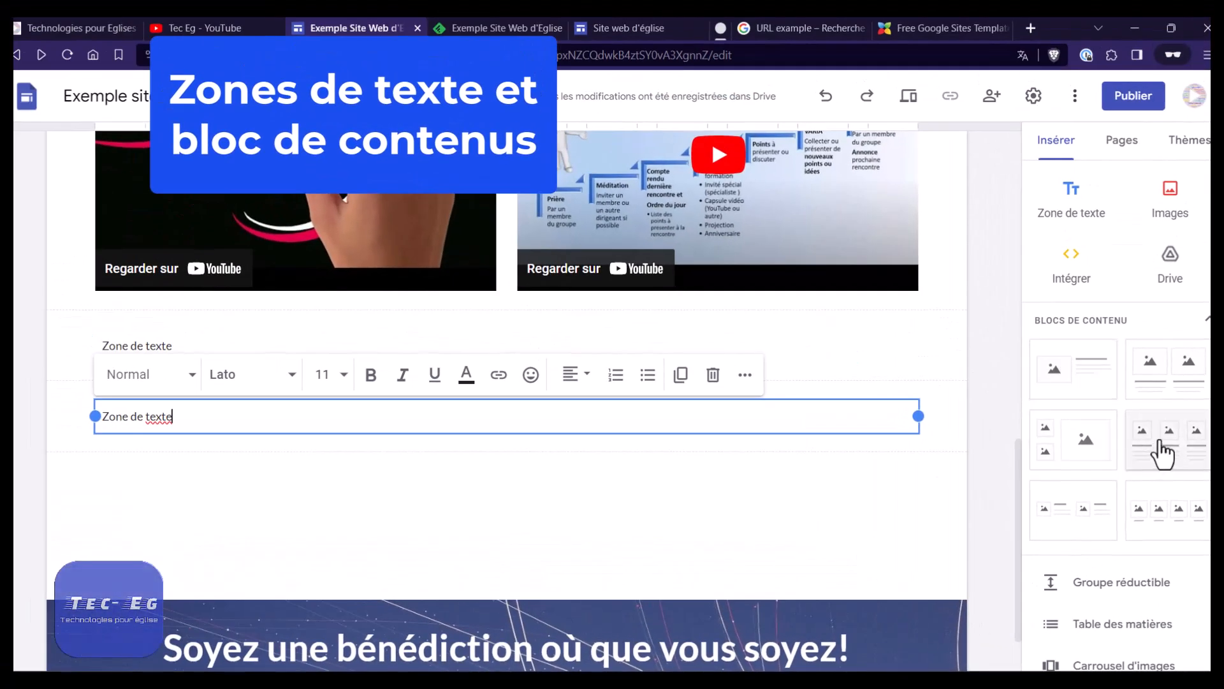
click(1162, 446)
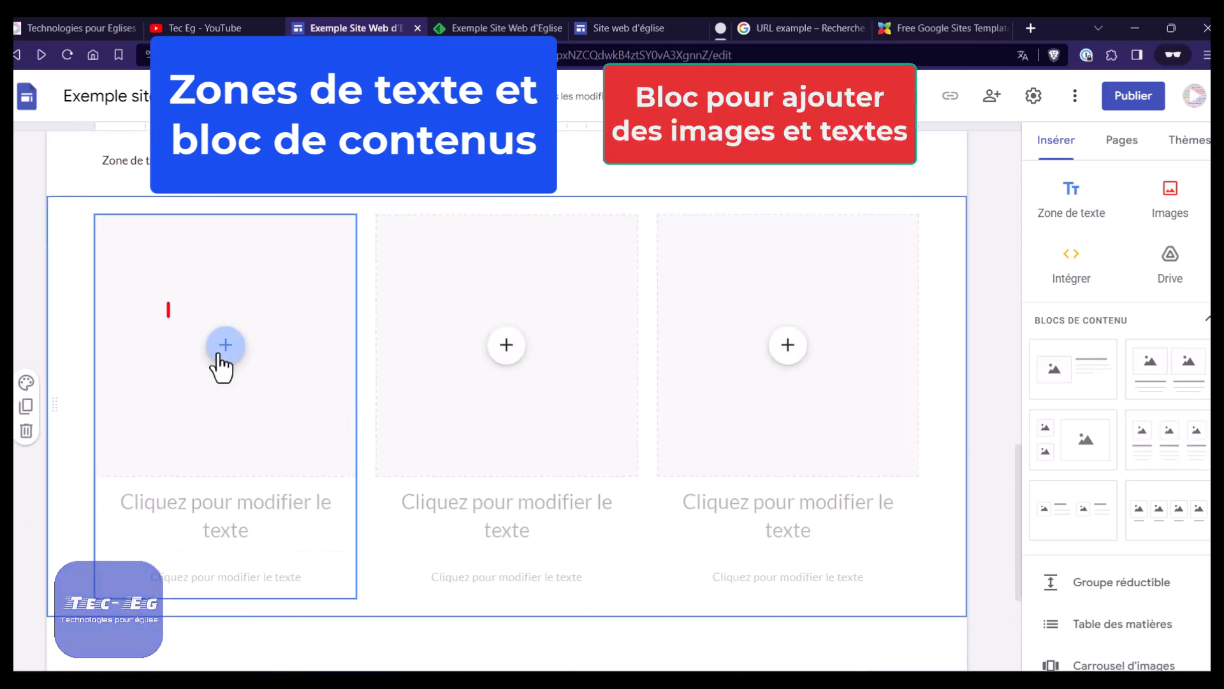
click(230, 506)
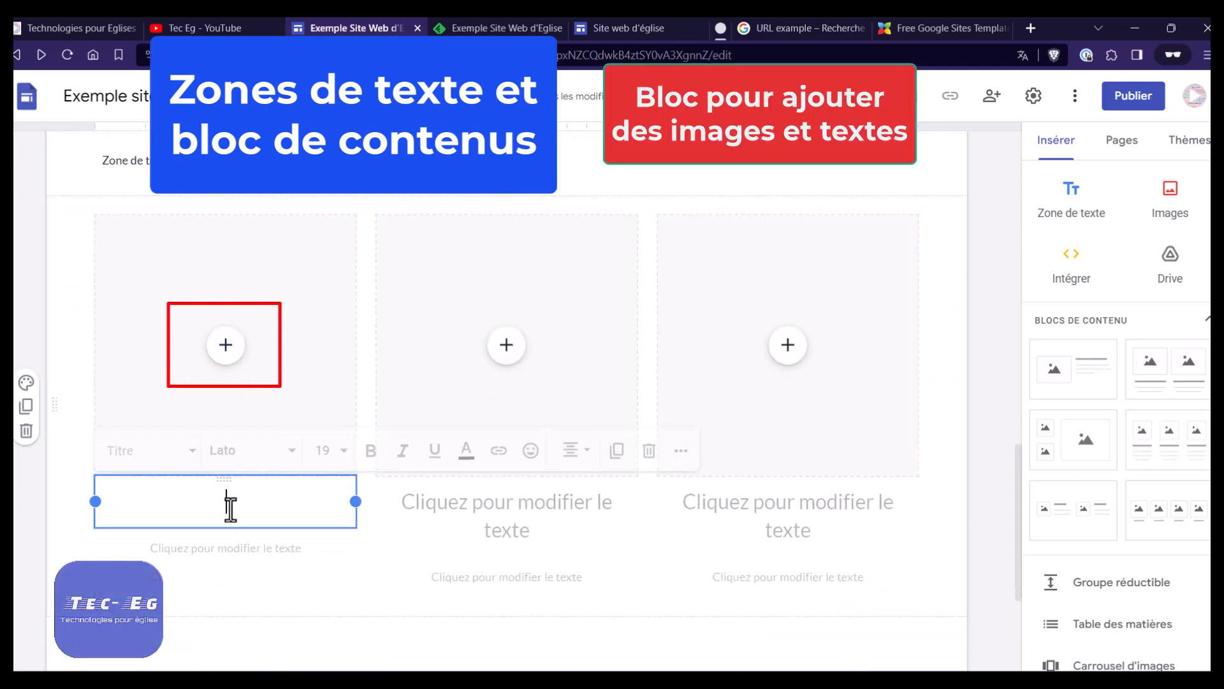
click(229, 552)
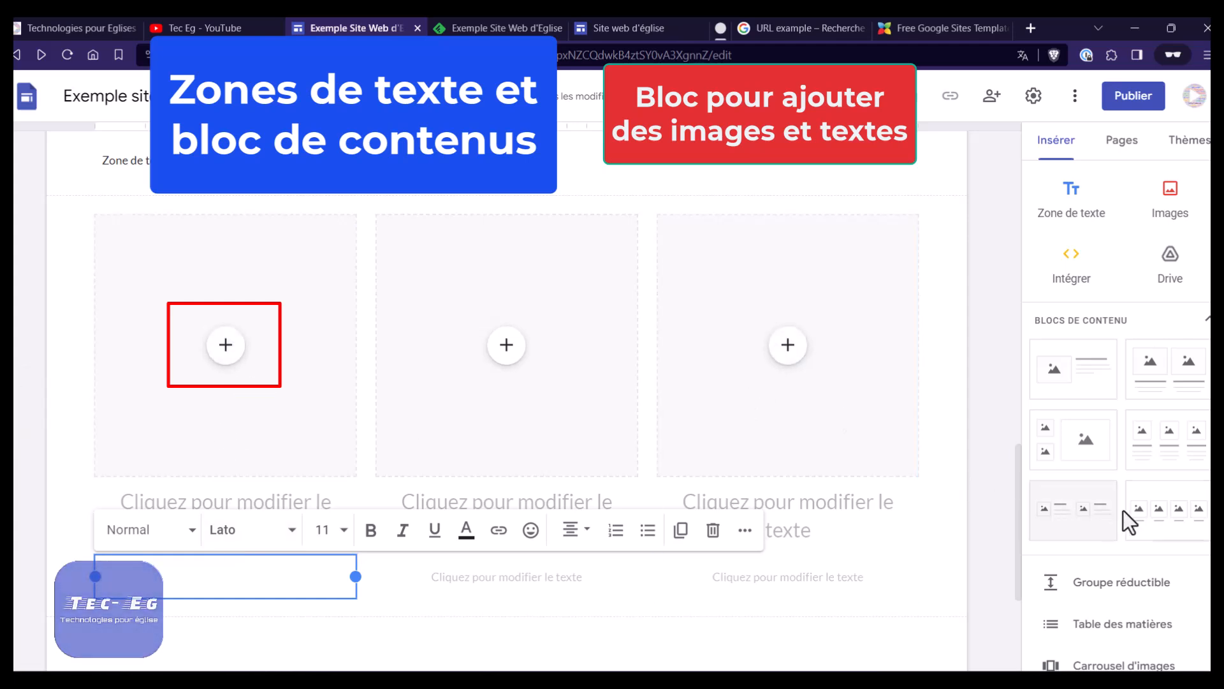
Insert the four-column image and caption block below the three-column block and examine its image placeholders.
click(1148, 516)
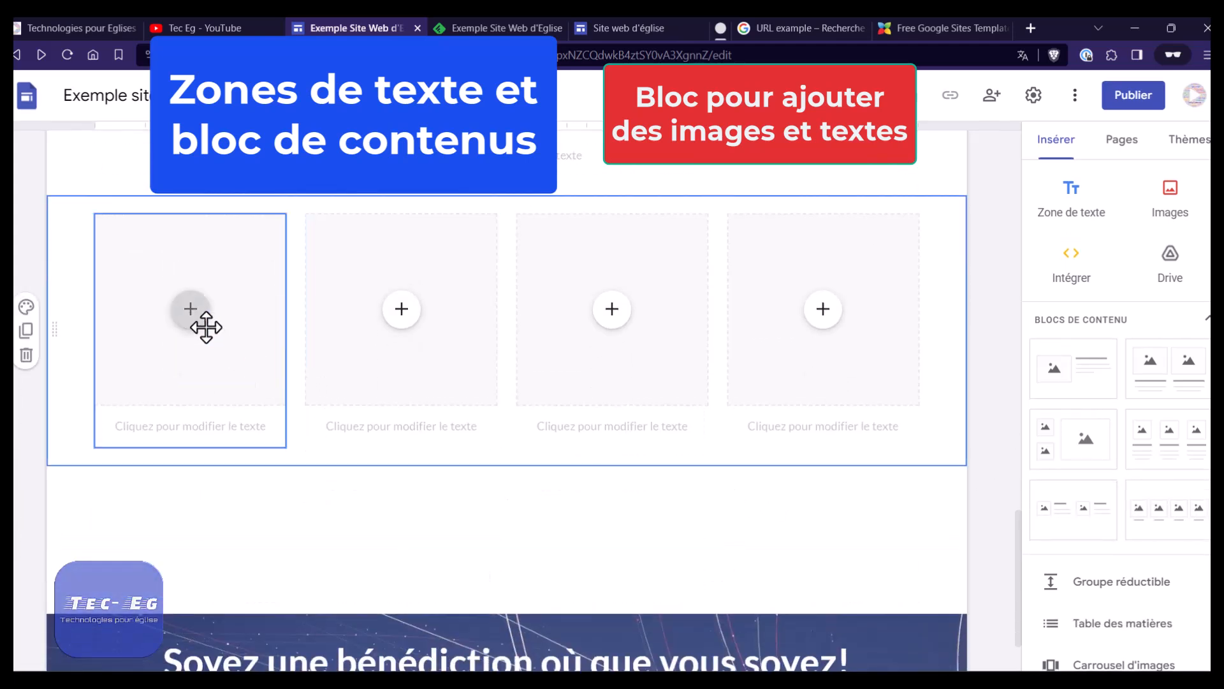
click(220, 349)
click(392, 375)
click(562, 362)
click(733, 364)
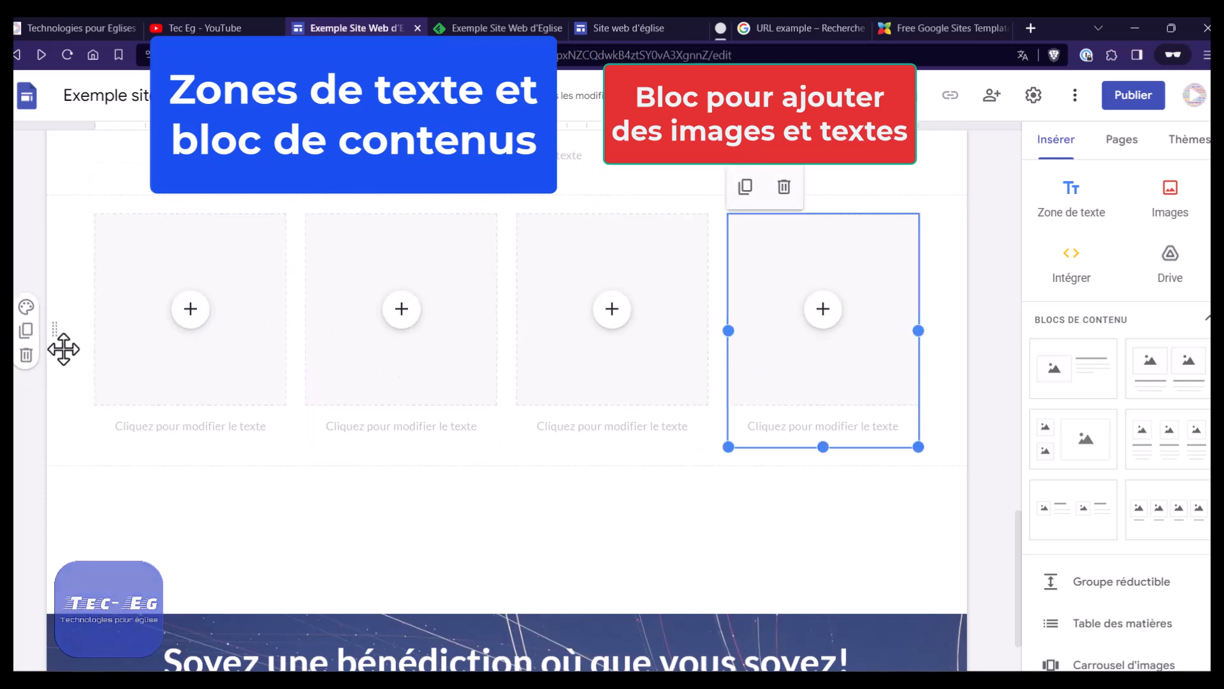
scroll(406, 424, up, 1)
click(460, 290)
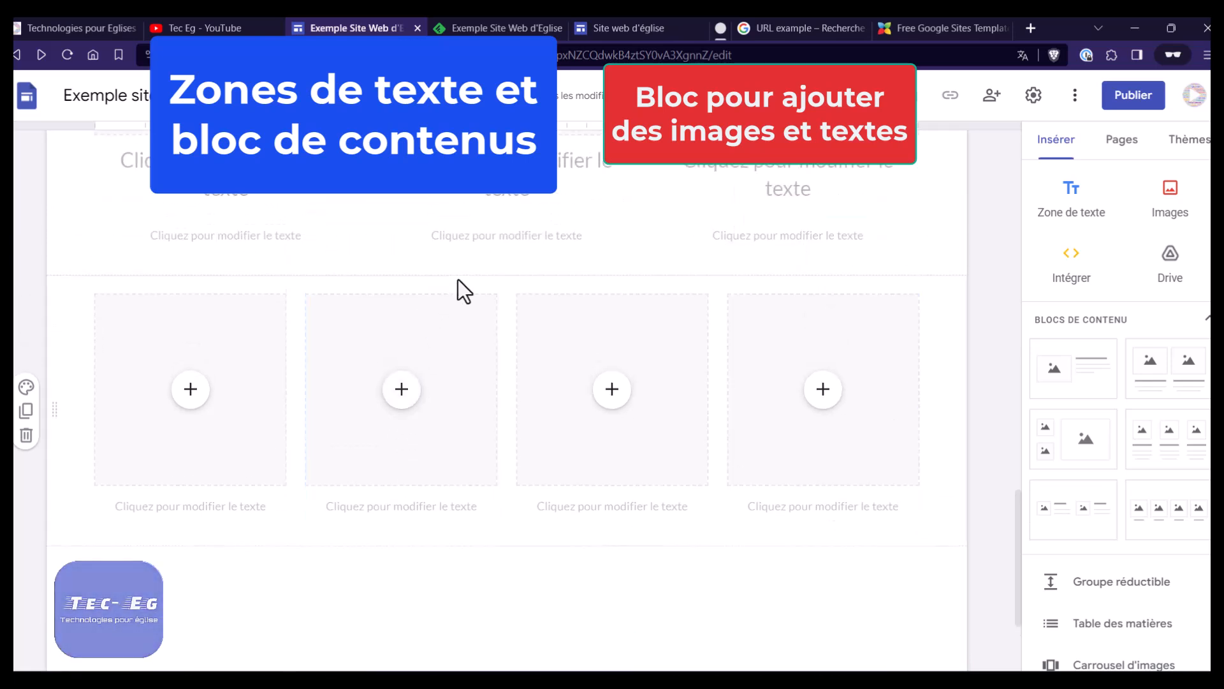
Insert a separator below the four-column block and another between the three-column and four-column blocks.
scroll(1127, 529, down, 1)
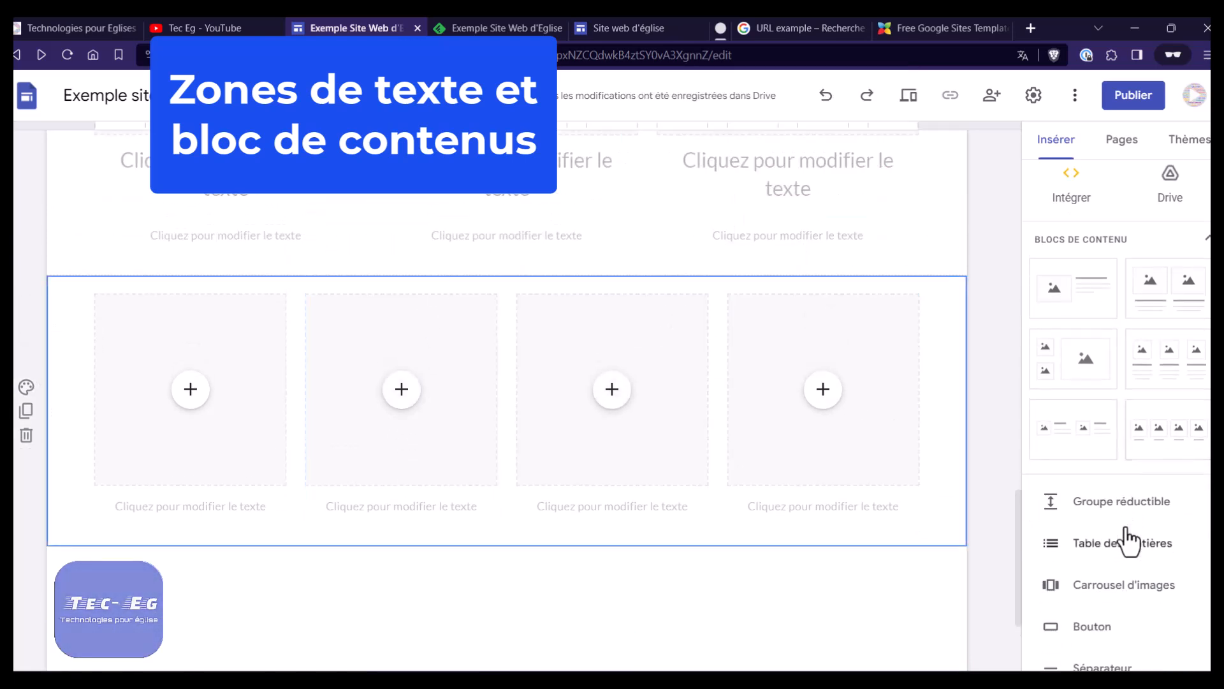
scroll(1129, 542, down, 2)
click(1091, 510)
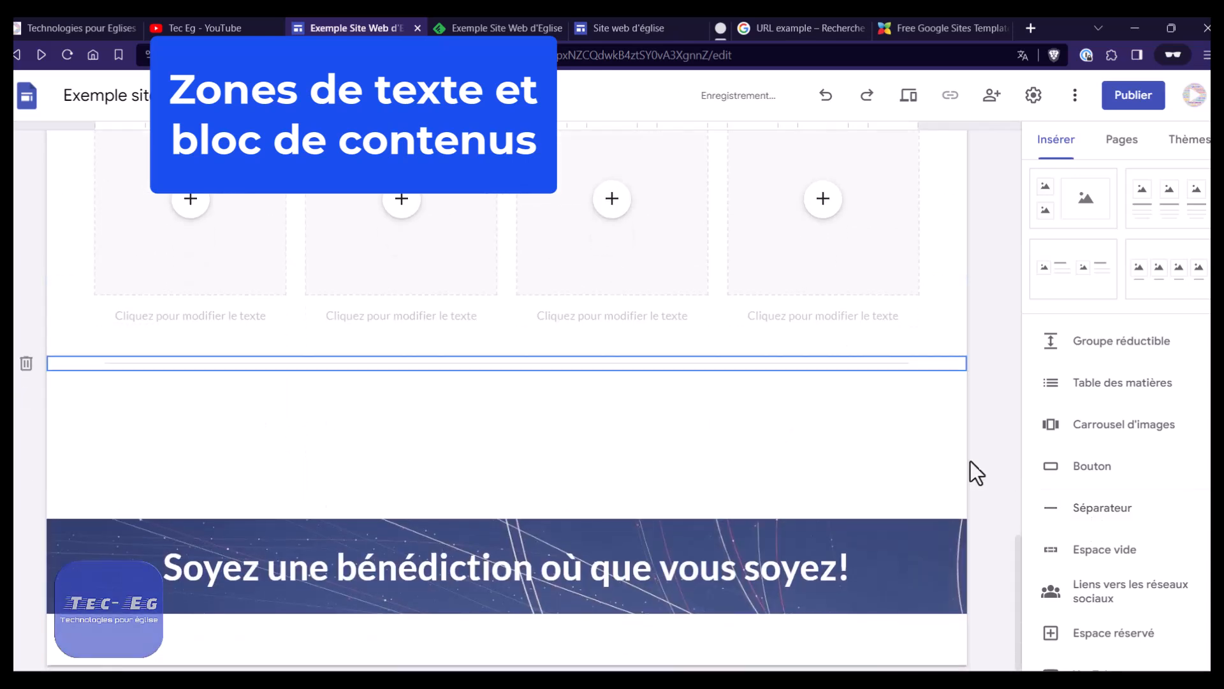
scroll(409, 414, up, 4)
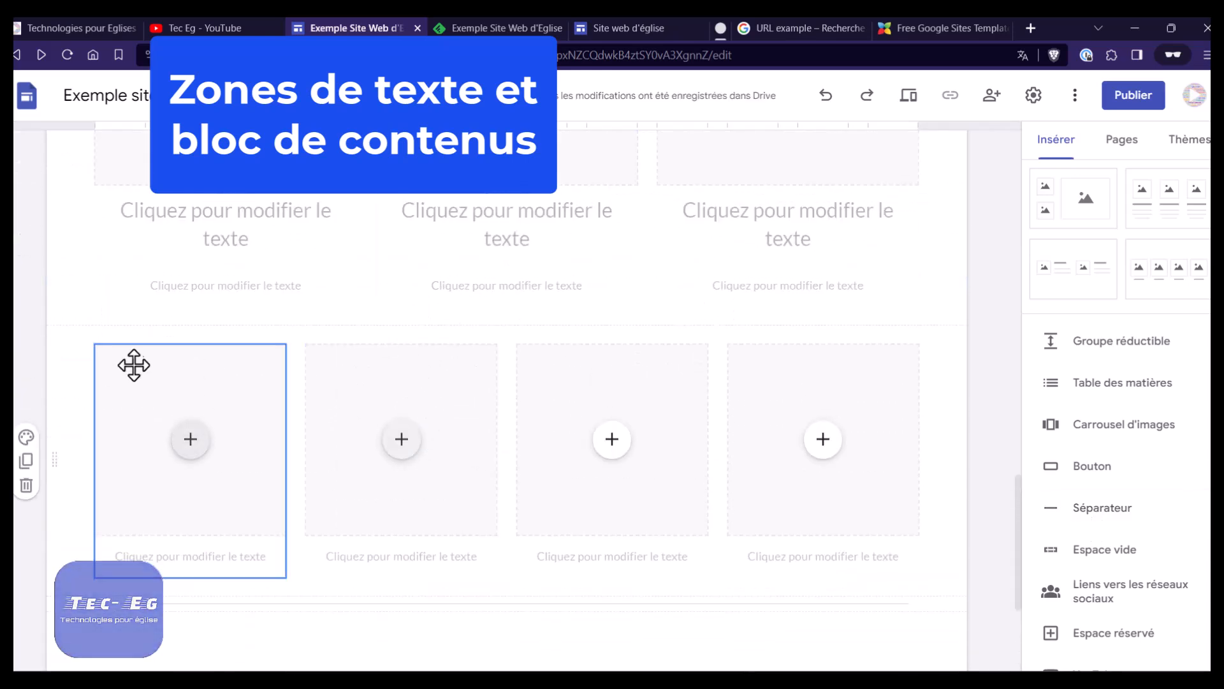
click(68, 281)
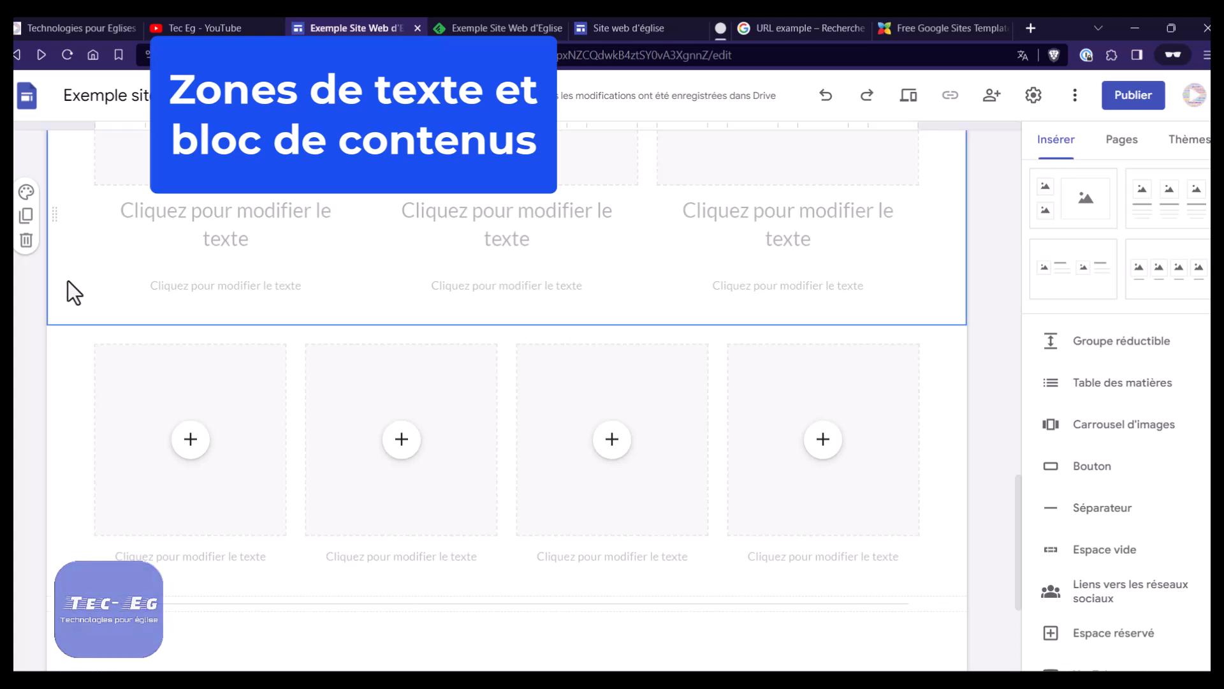
click(1089, 514)
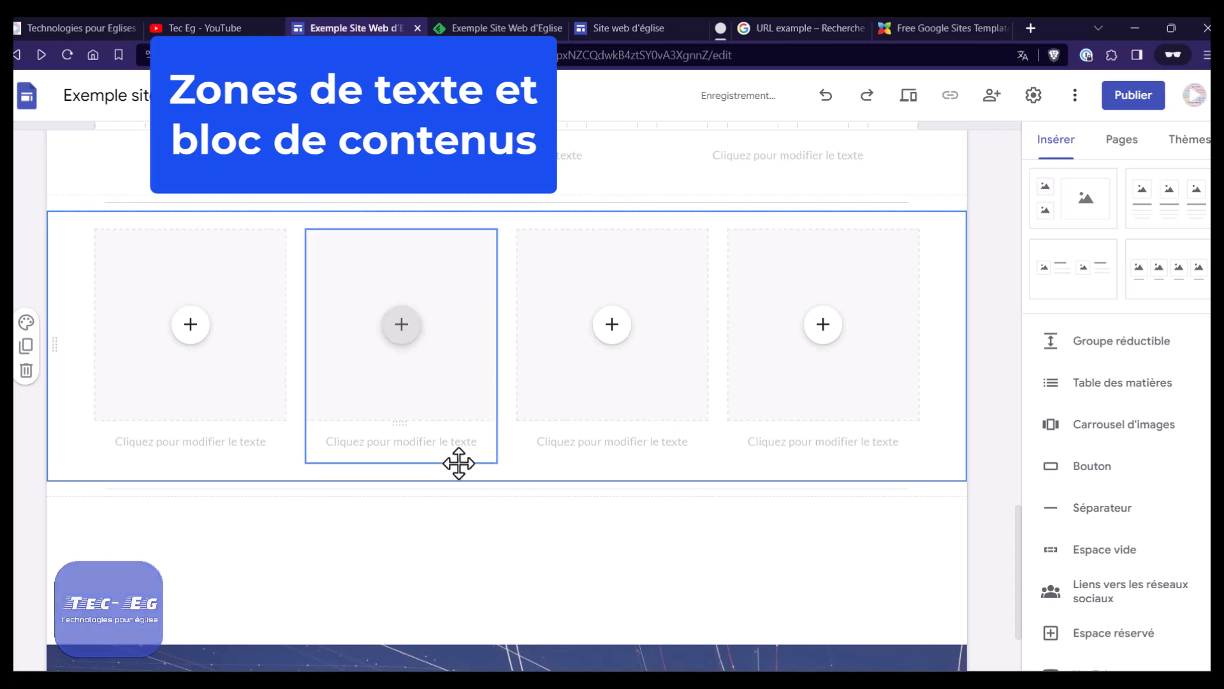
Set the four-column block's section colour to Style 2 and the three-column block's section colour to Style 3.
scroll(399, 569, up, 1)
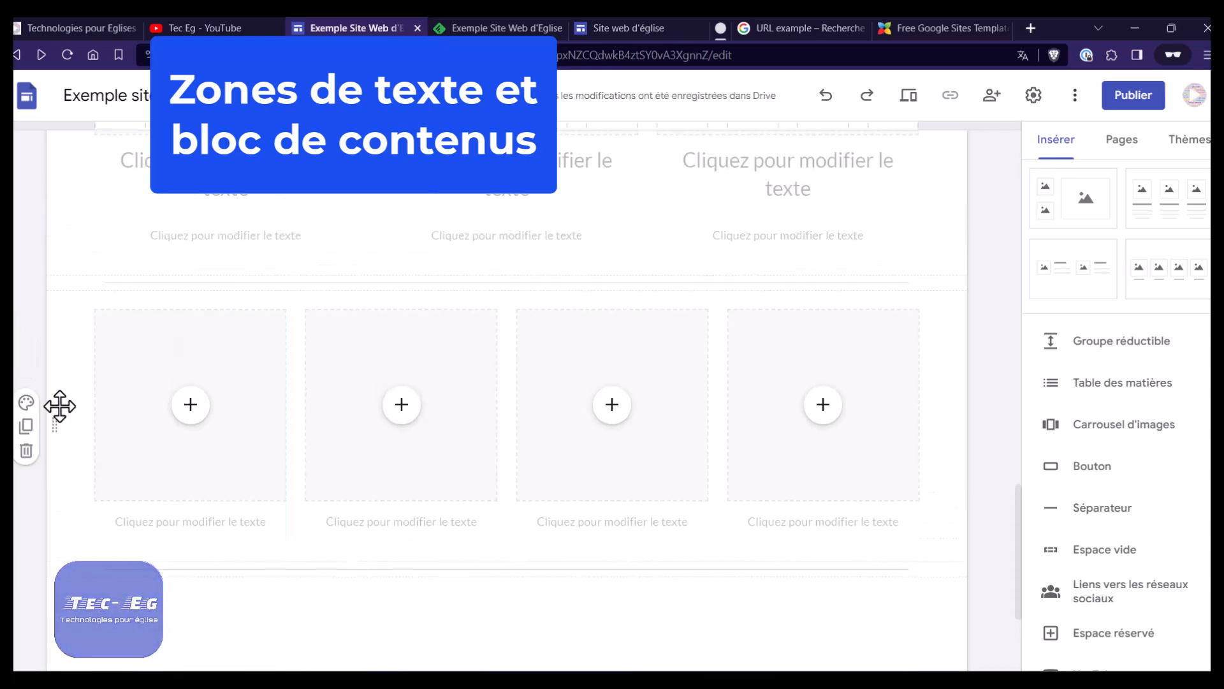
click(26, 402)
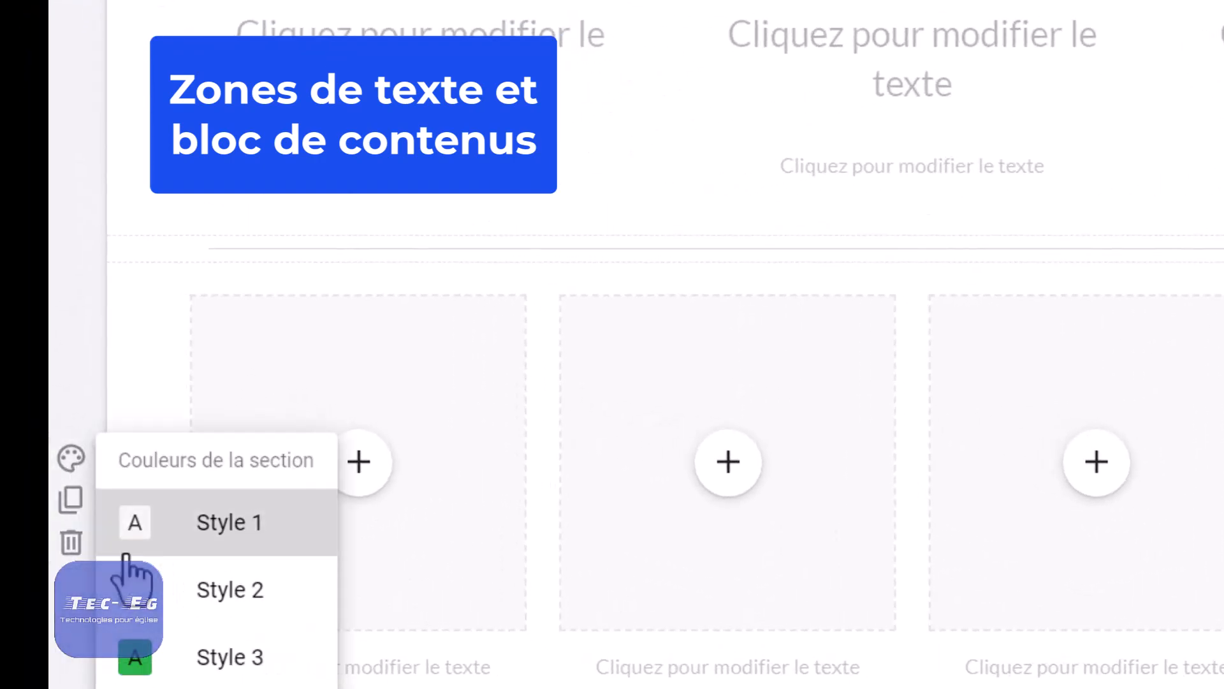
click(168, 606)
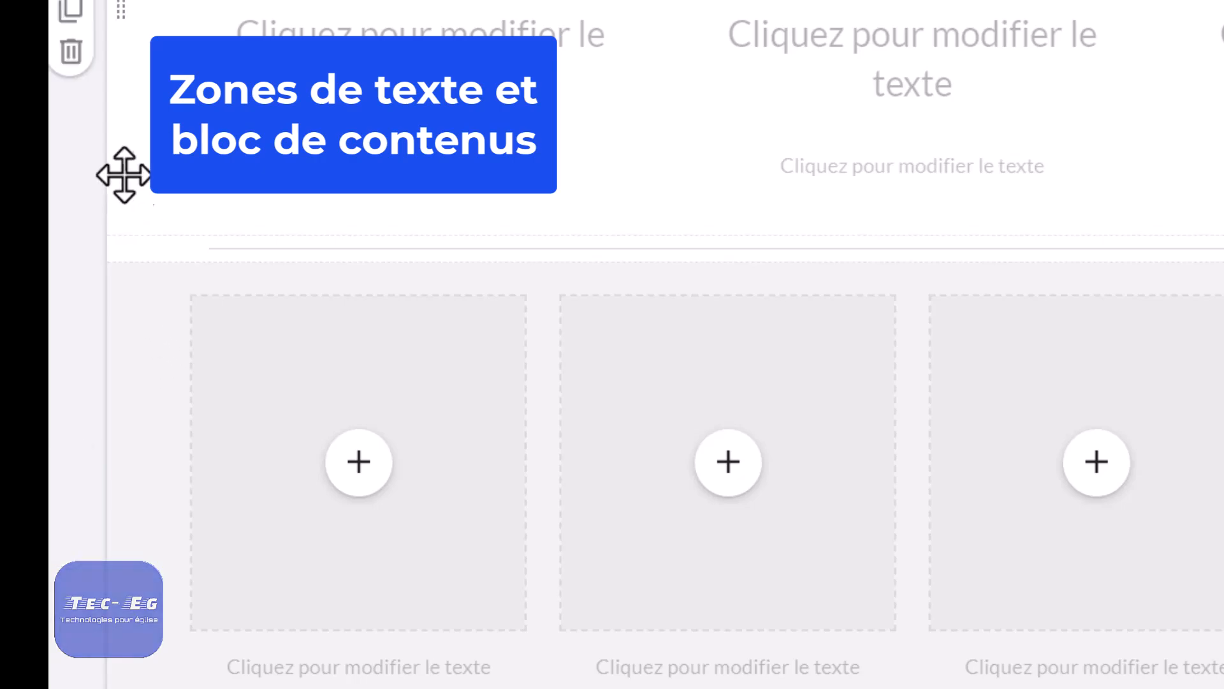
click(71, 55)
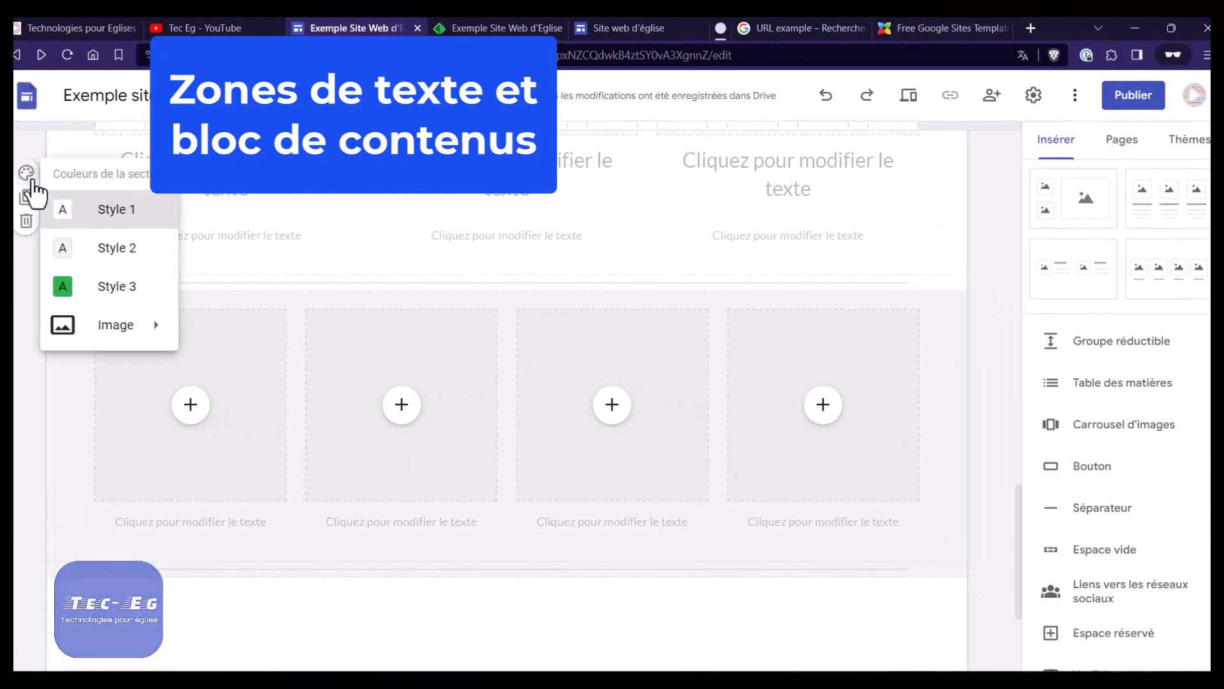
click(77, 288)
scroll(150, 450, up, 3)
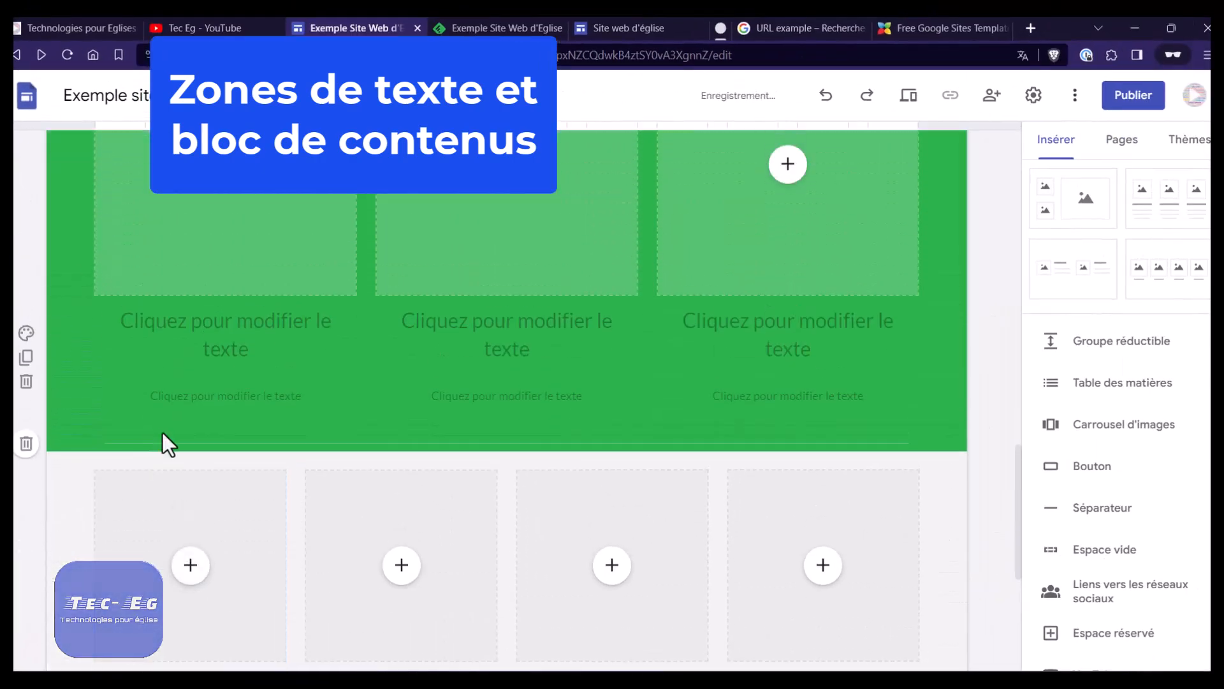
click(159, 402)
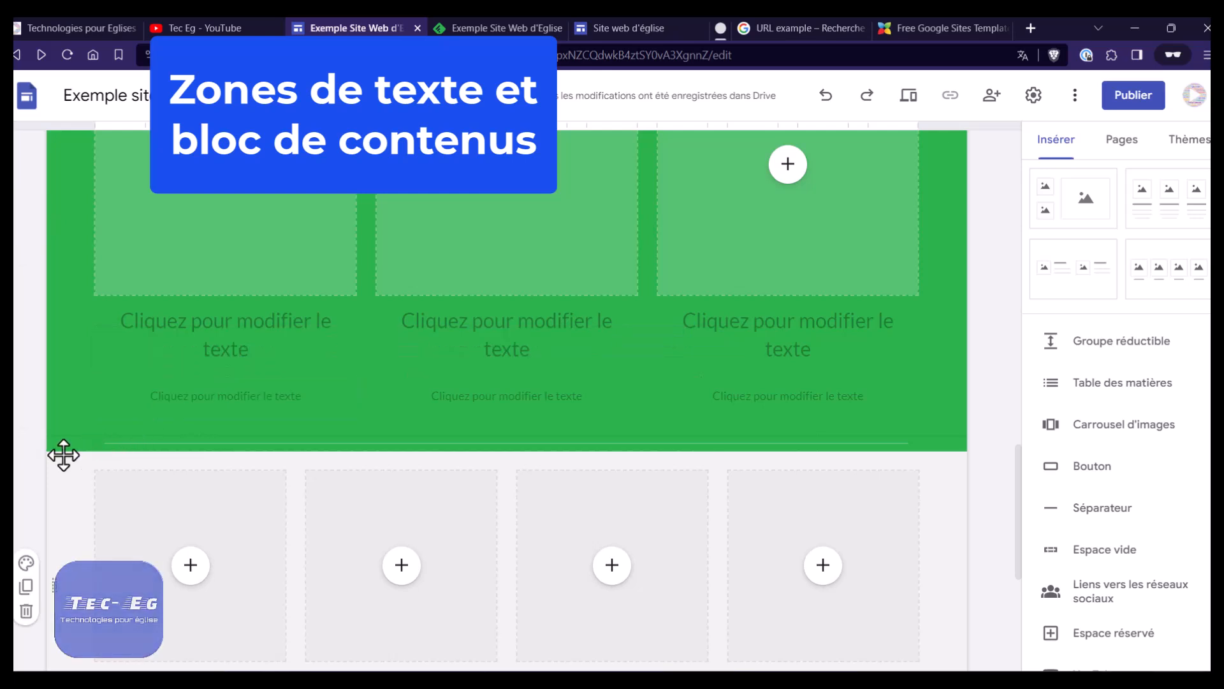
scroll(112, 443, up, 5)
scroll(124, 436, down, 4)
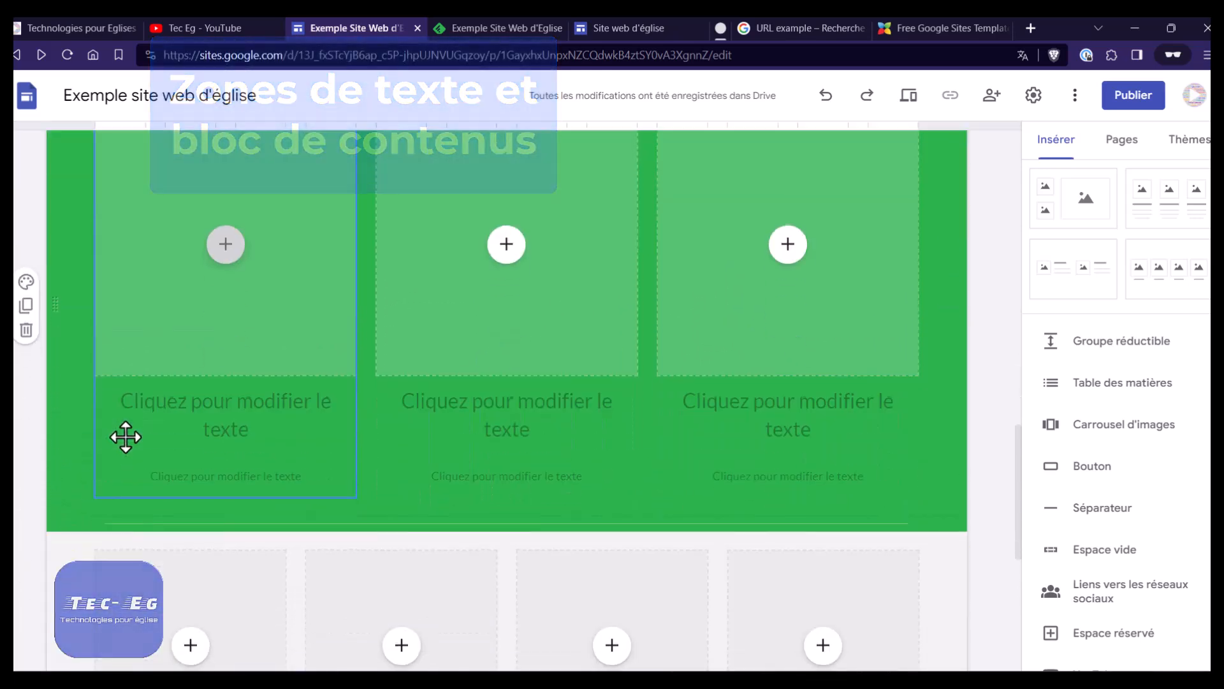
scroll(125, 437, down, 1)
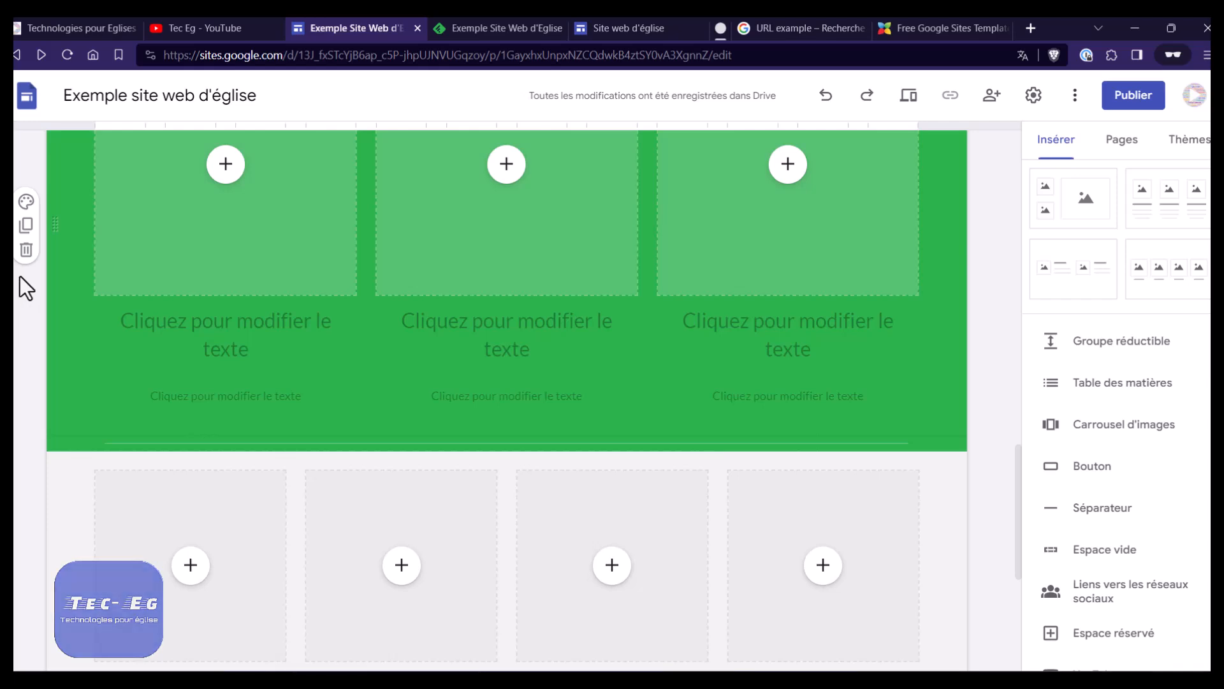
Undo the inserted text boxes and content blocks, and delete the extra separator below the two videos.
mouse_move(19, 340)
key(ctrl+z)
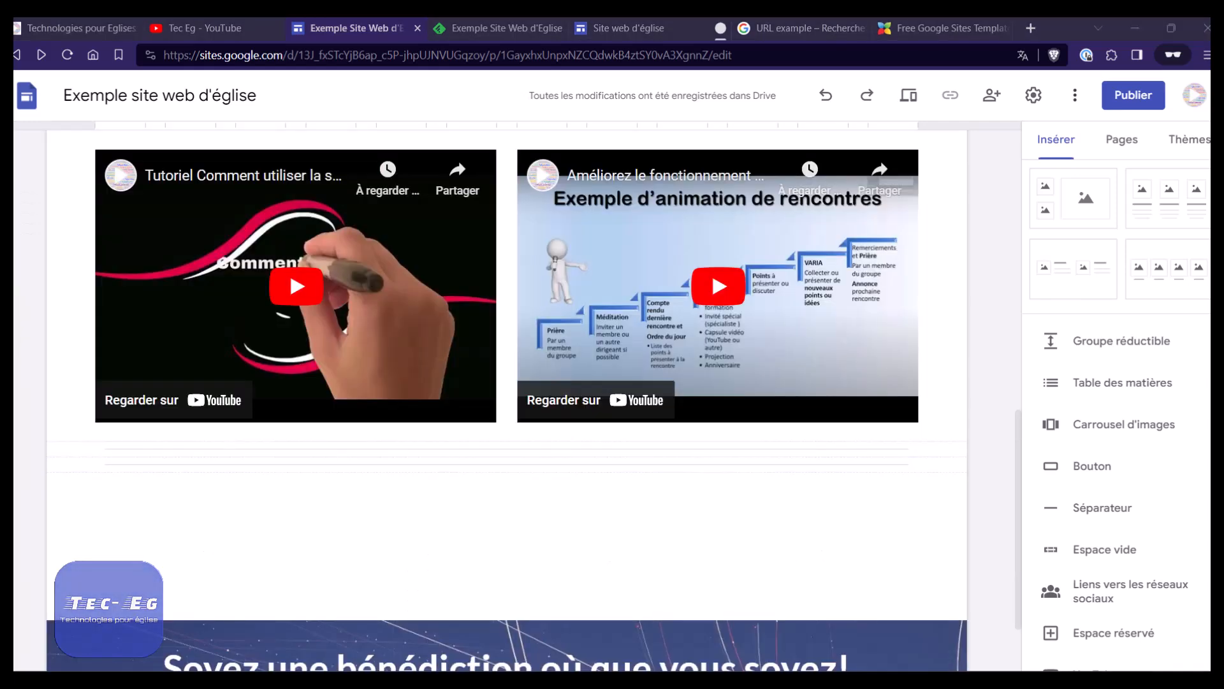
click(27, 462)
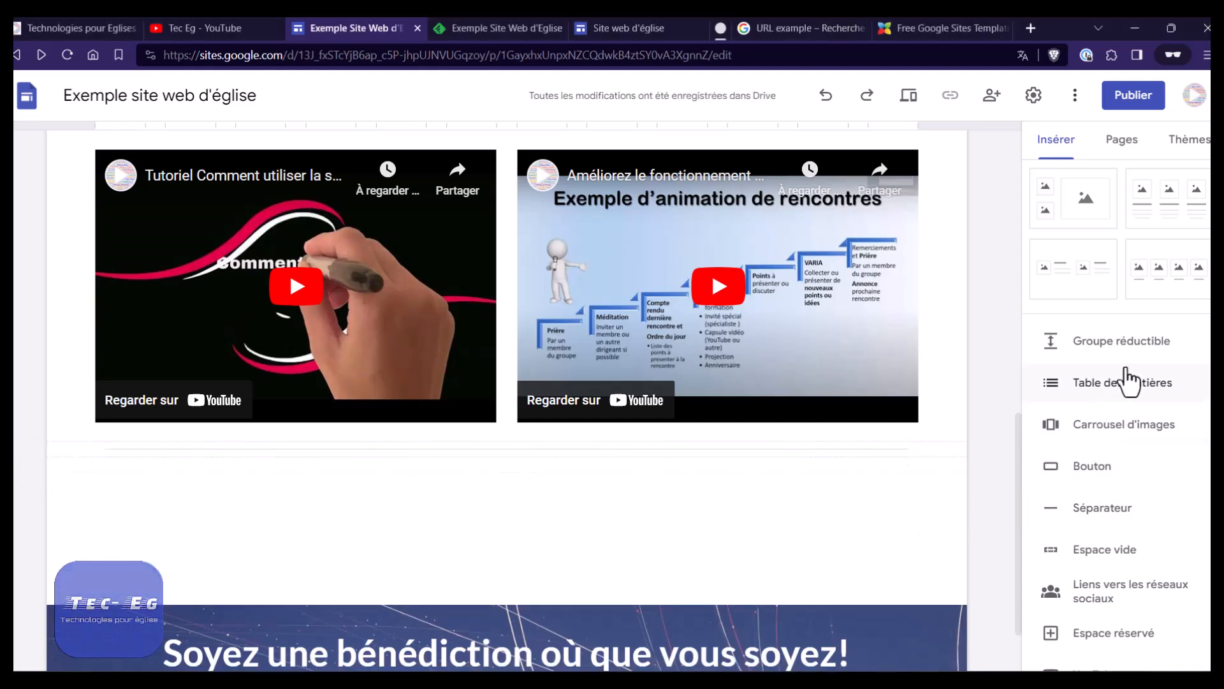
Insert a collapsible group below the separator under the videos and title it "Titre du groupe".
click(1093, 344)
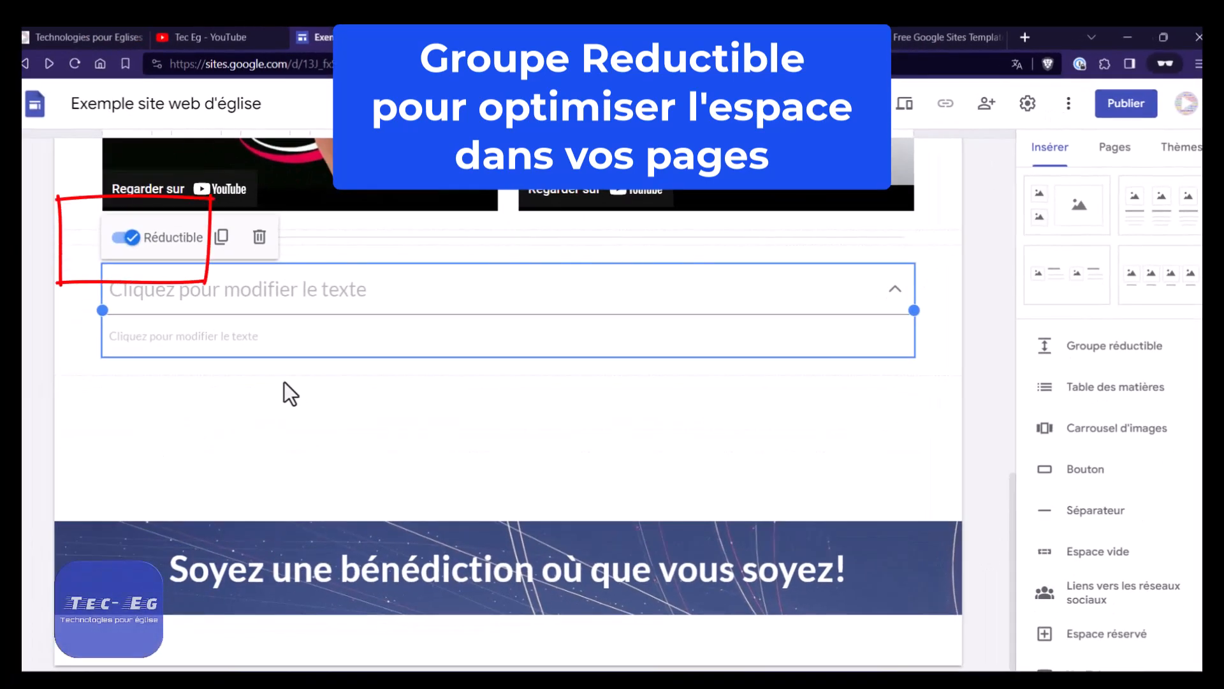
click(248, 292)
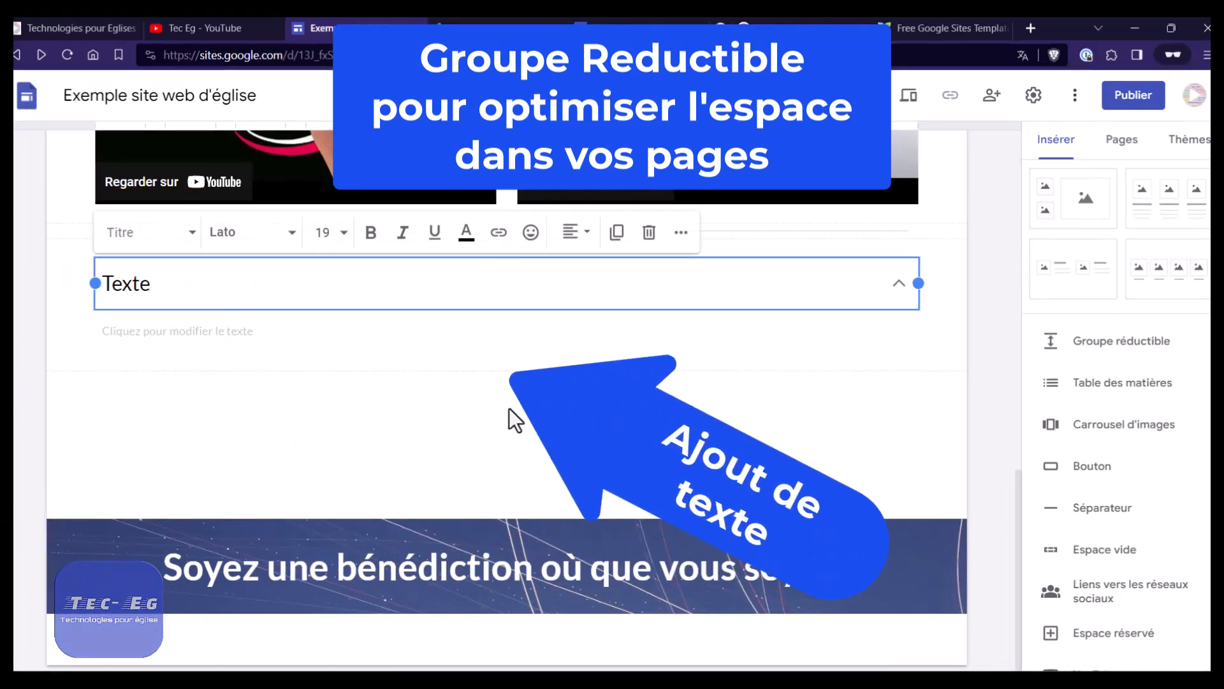
click(152, 303)
click(156, 329)
double_click(142, 331)
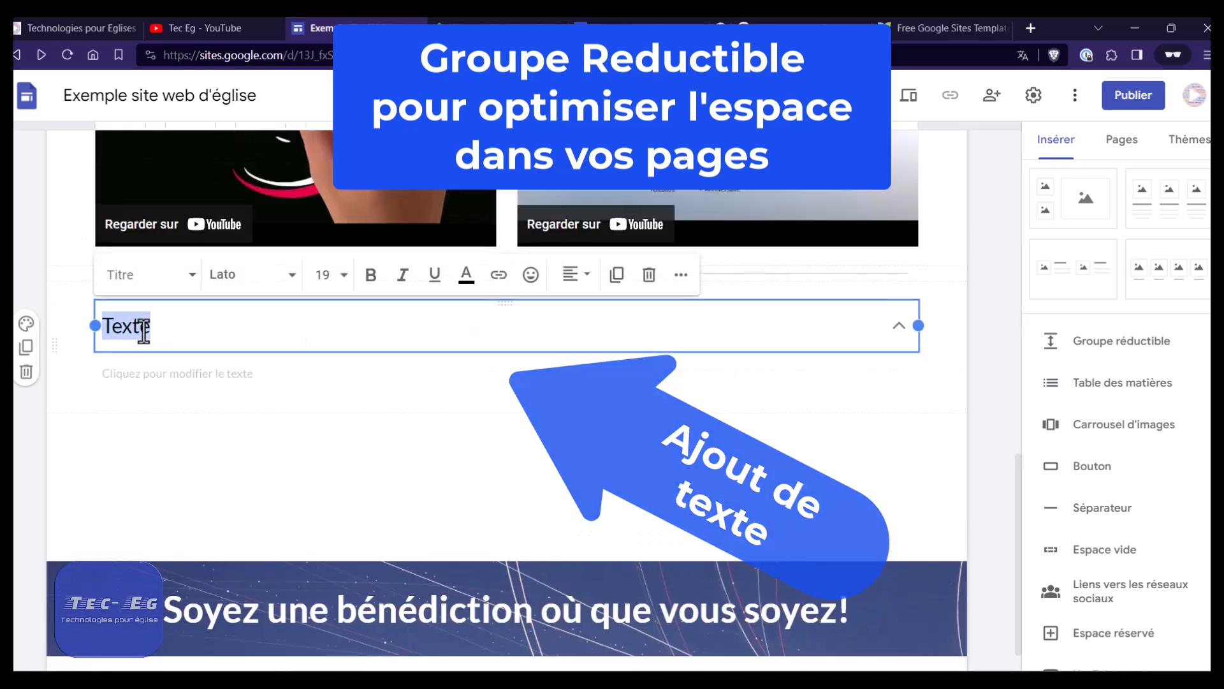
text(Groupe)
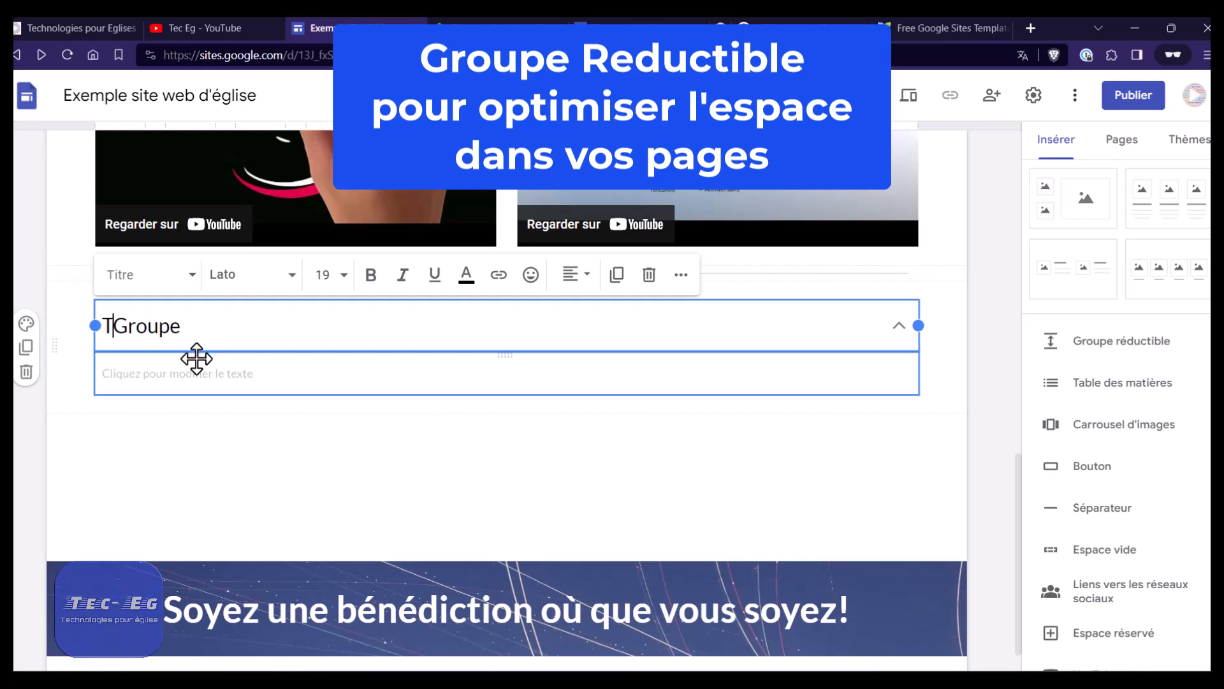
text(tre du g)
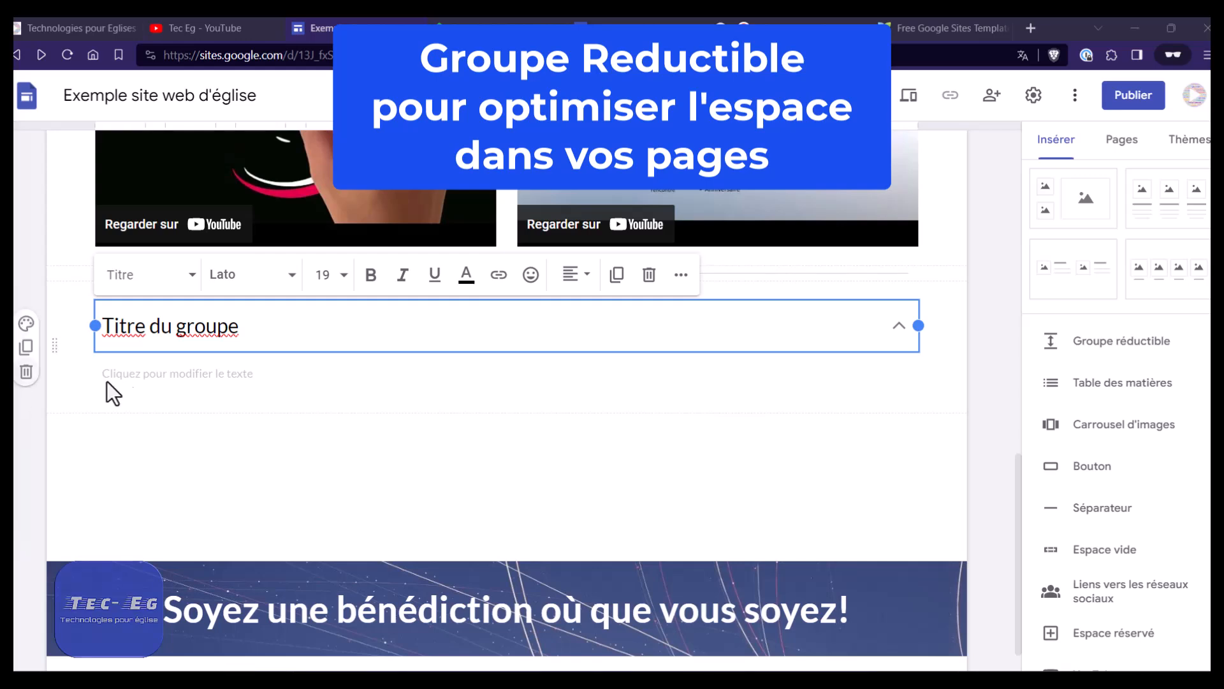
Fill the group's body with the list of site topics from "URL" to "Nom de domaine" and insert an empty collapsible group below it.
click(148, 374)
text(URL Lien Favicon (Favorite Icon) Icone Site Page Themes Zone de textes Blocs de conteny Groupe réductible Séparateur Ancrage Bannière d'annonce Google Analytics Nom de domaine)
scroll(190, 448, down, 4)
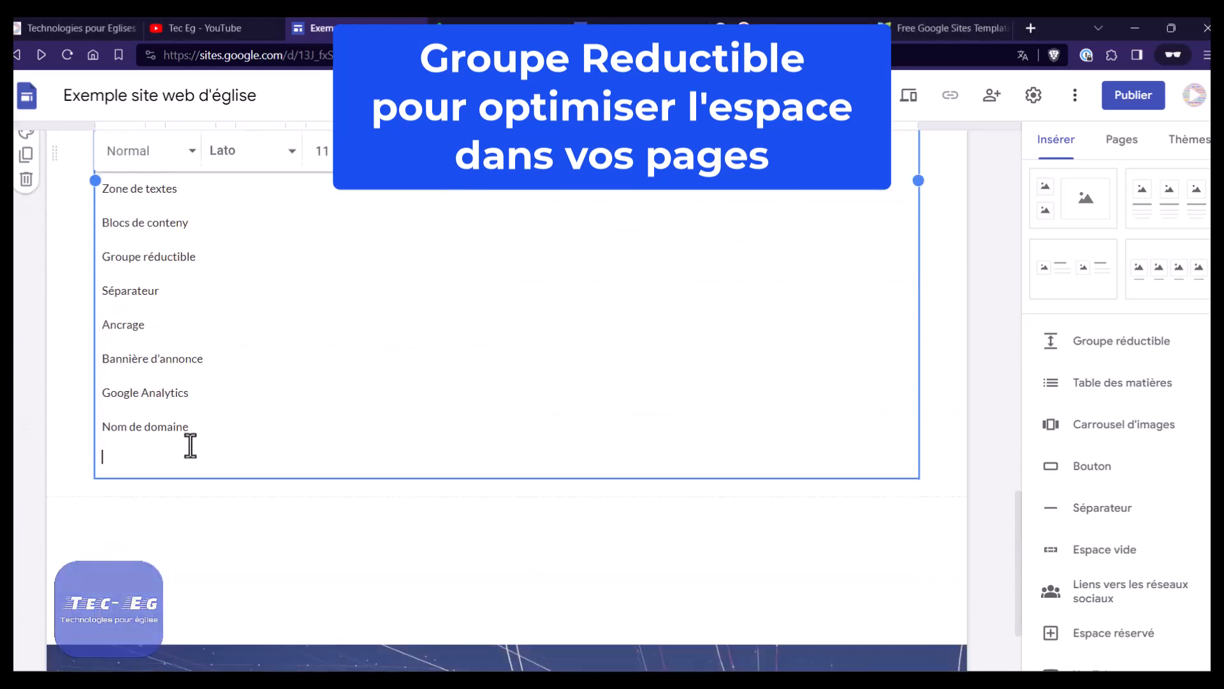
click(1095, 357)
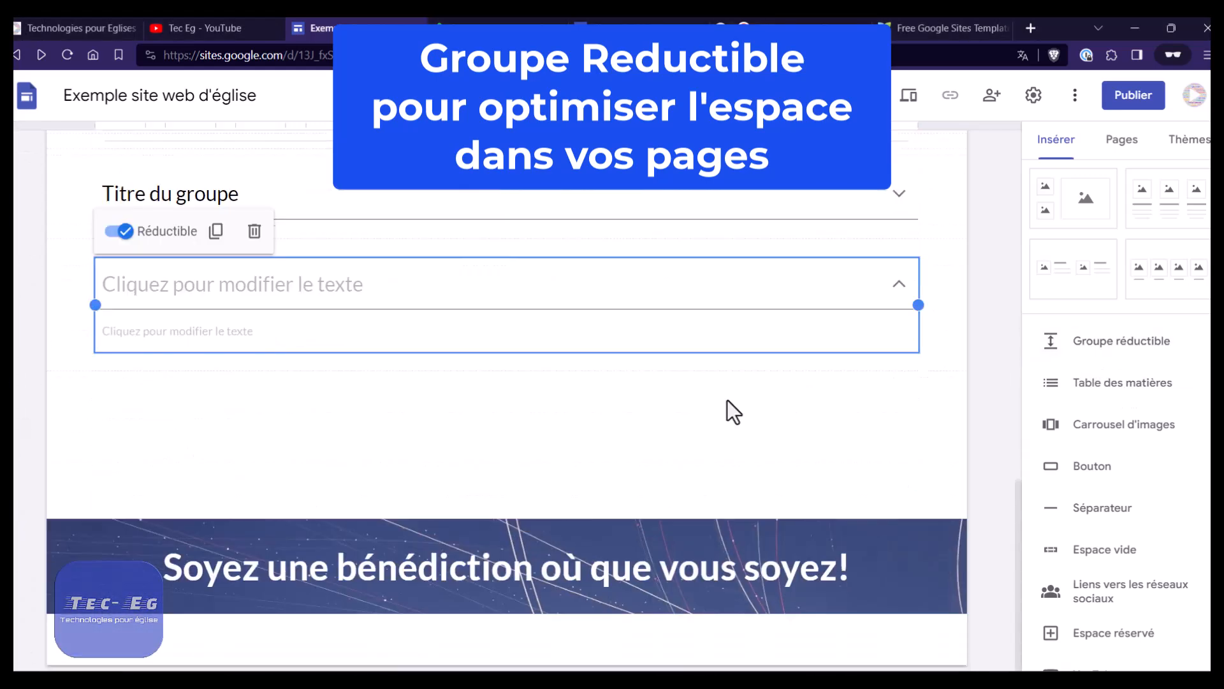
click(194, 339)
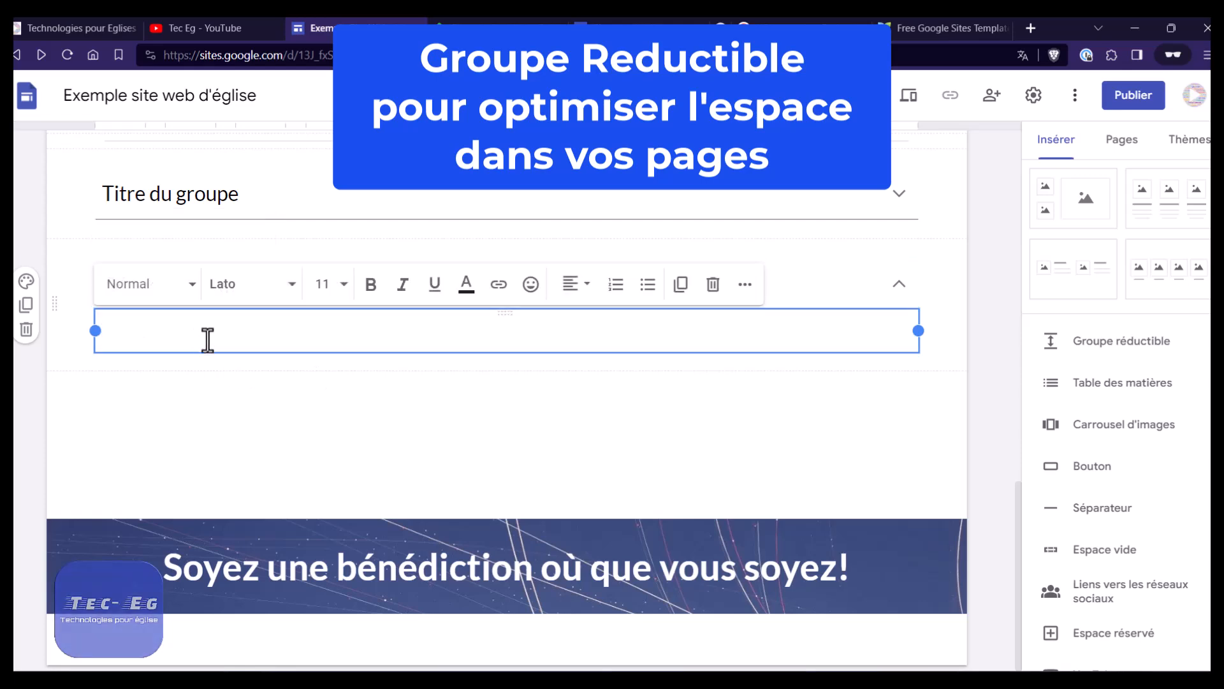
Duplicate the "Titre du groupe" section twice so its copies sit above the empty collapsible group.
scroll(108, 414, up, 5)
scroll(159, 491, down, 3)
click(148, 414)
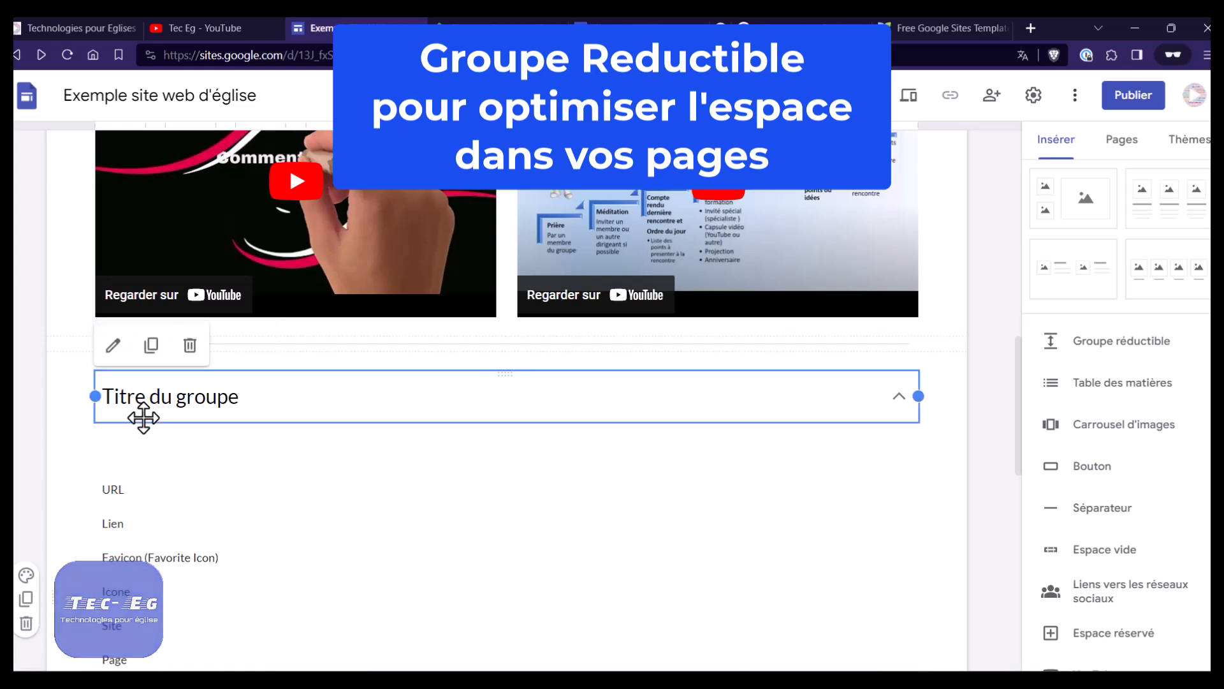
click(75, 433)
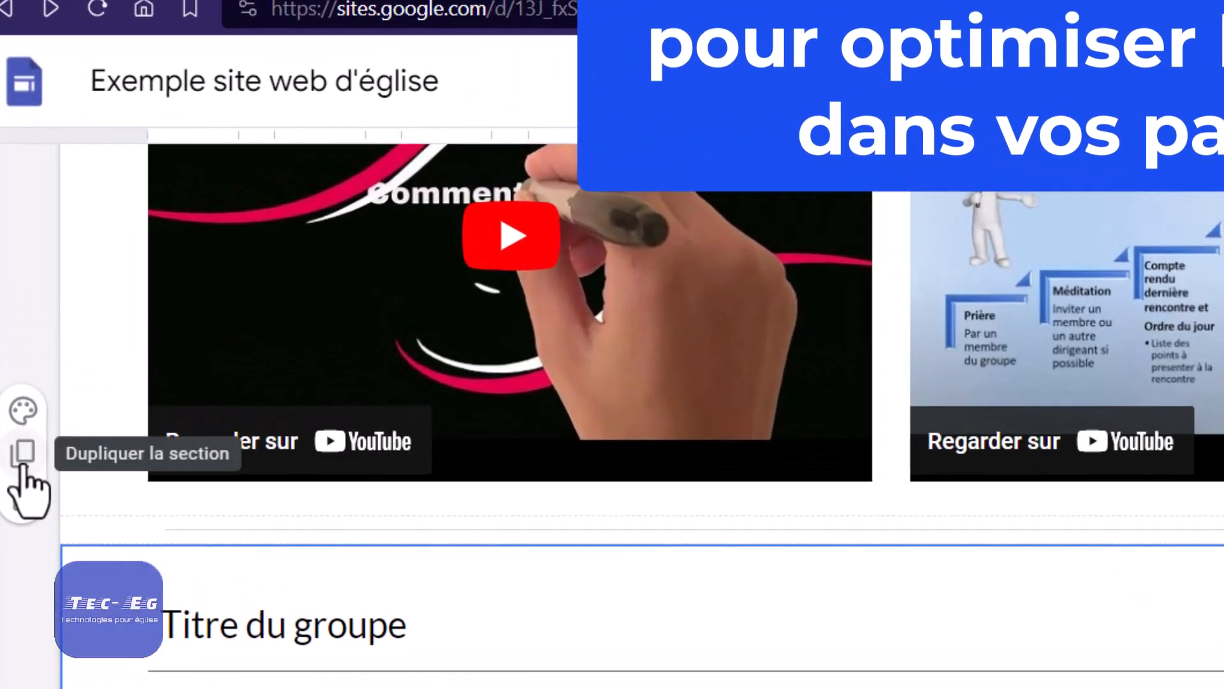
click(26, 302)
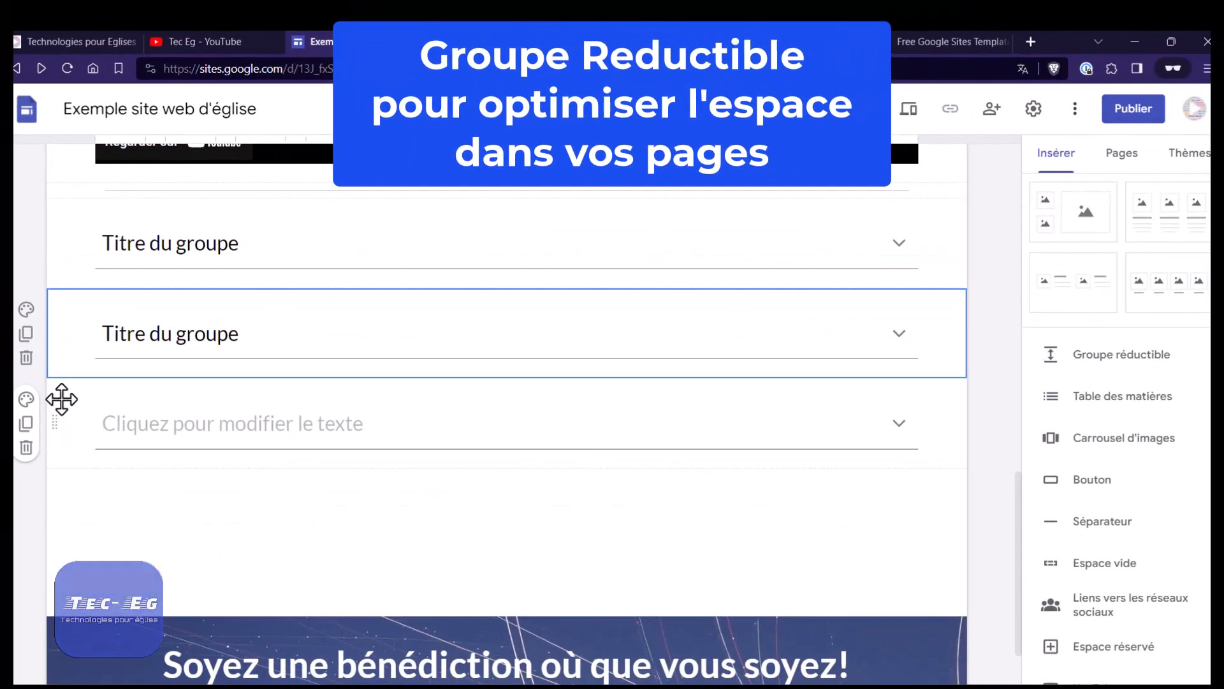
click(26, 334)
Set the second "Titre du groupe" section's colour to Style 3 and the third one's to Style 2.
scroll(83, 416, down, 2)
scroll(93, 377, up, 4)
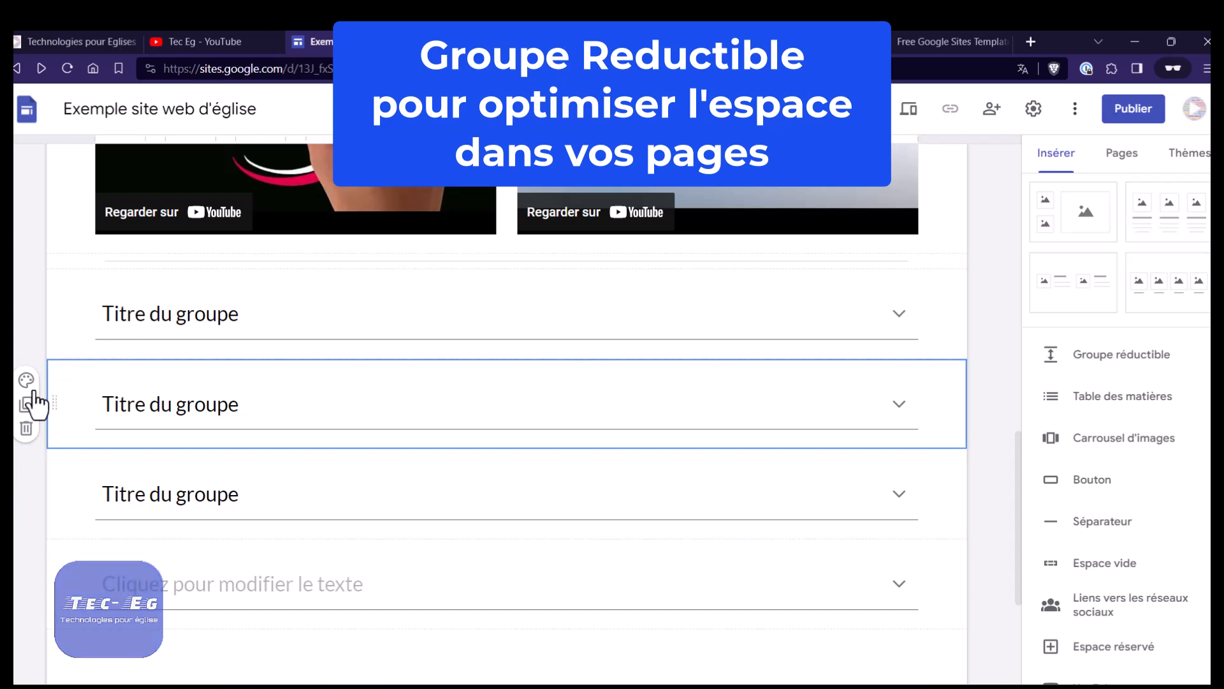
click(26, 381)
click(74, 494)
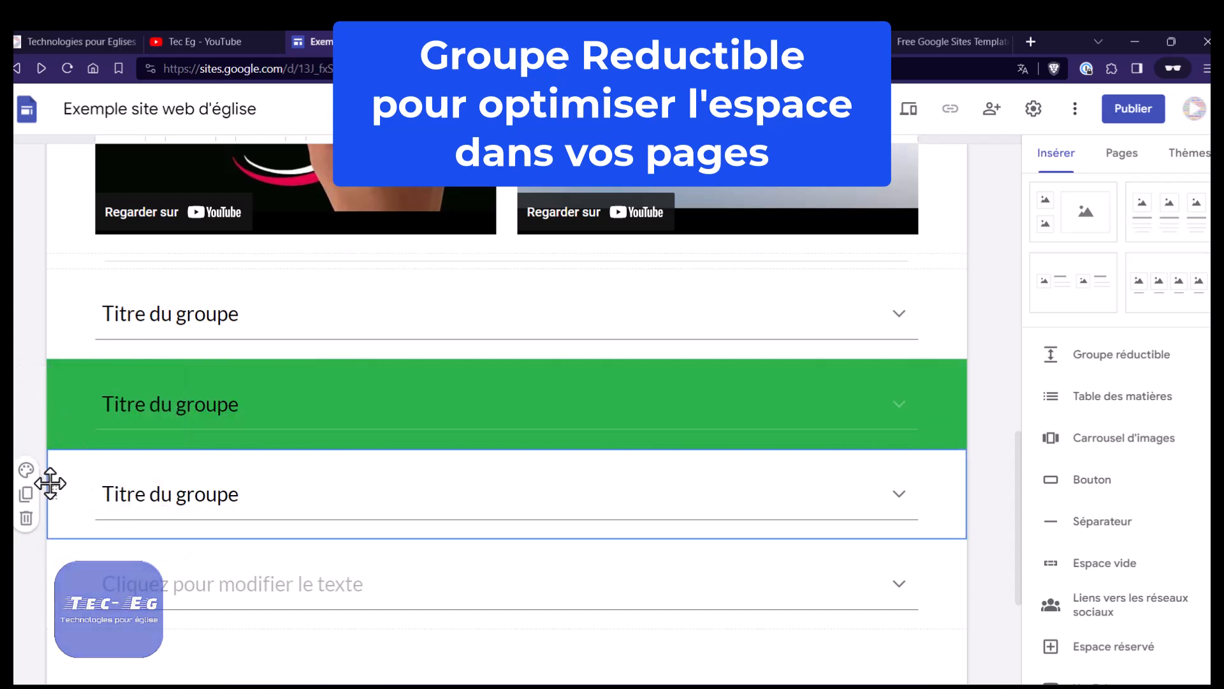
click(26, 469)
click(67, 542)
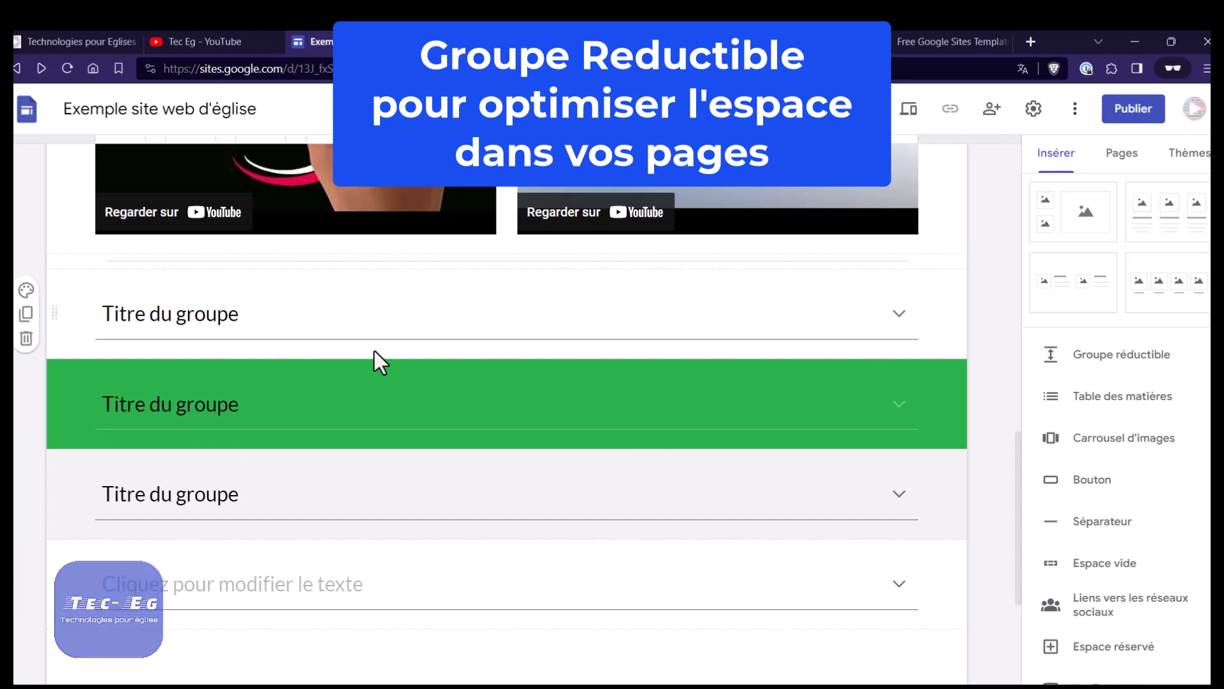
Preview the Medias page and check how each of the three titled collapsible groups expands and collapses.
click(908, 110)
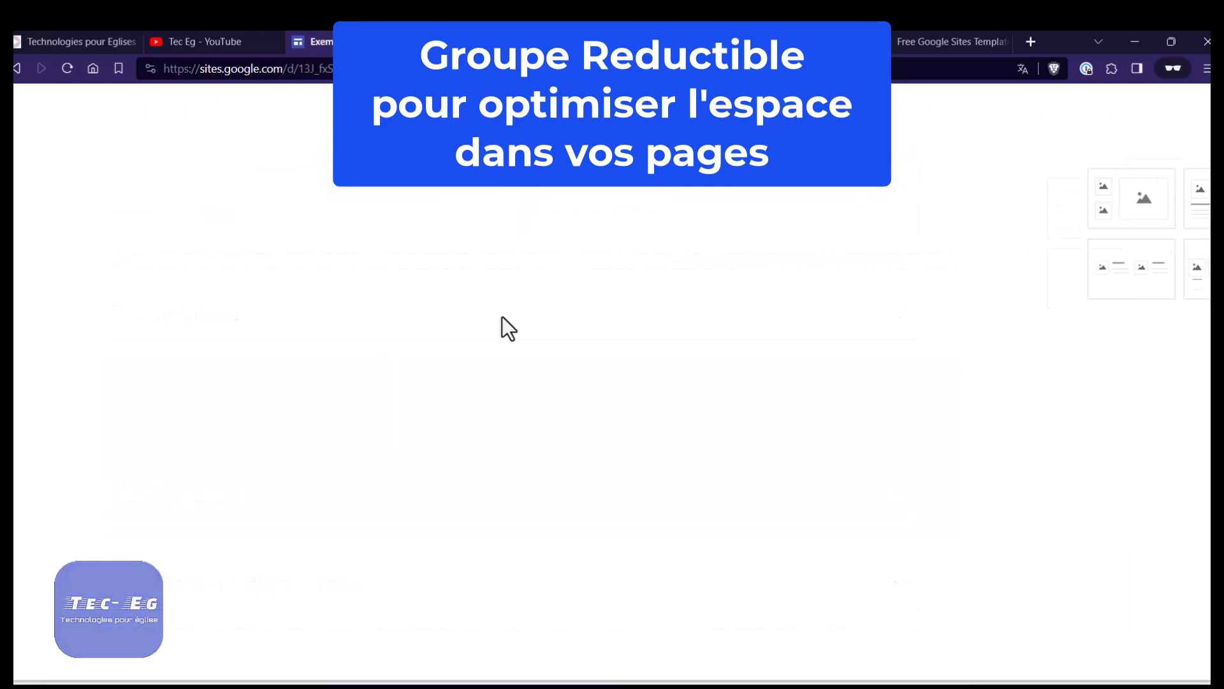
scroll(349, 420, down, 10)
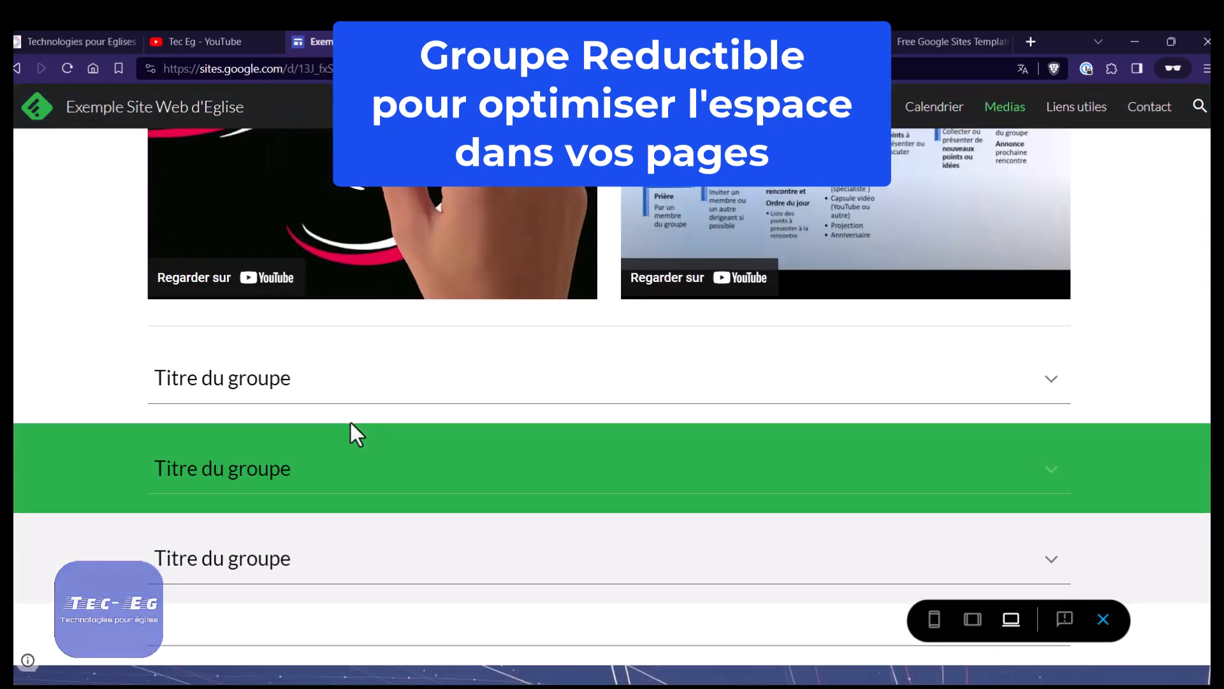
scroll(350, 422, down, 1)
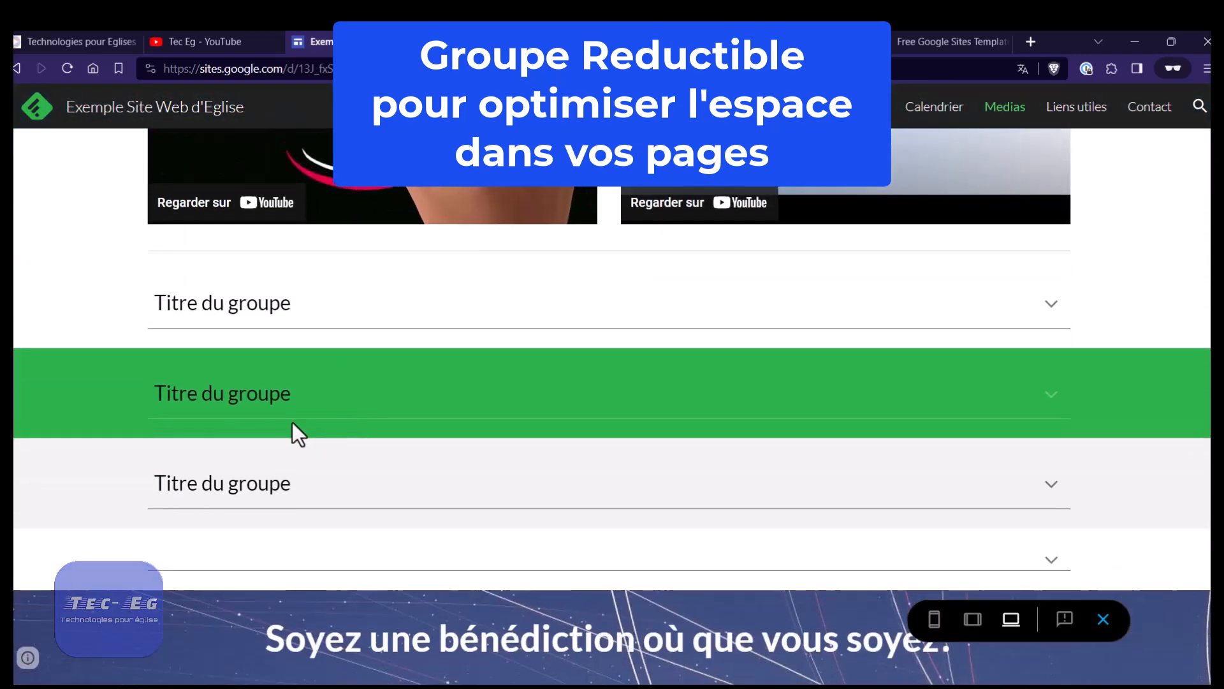
click(416, 320)
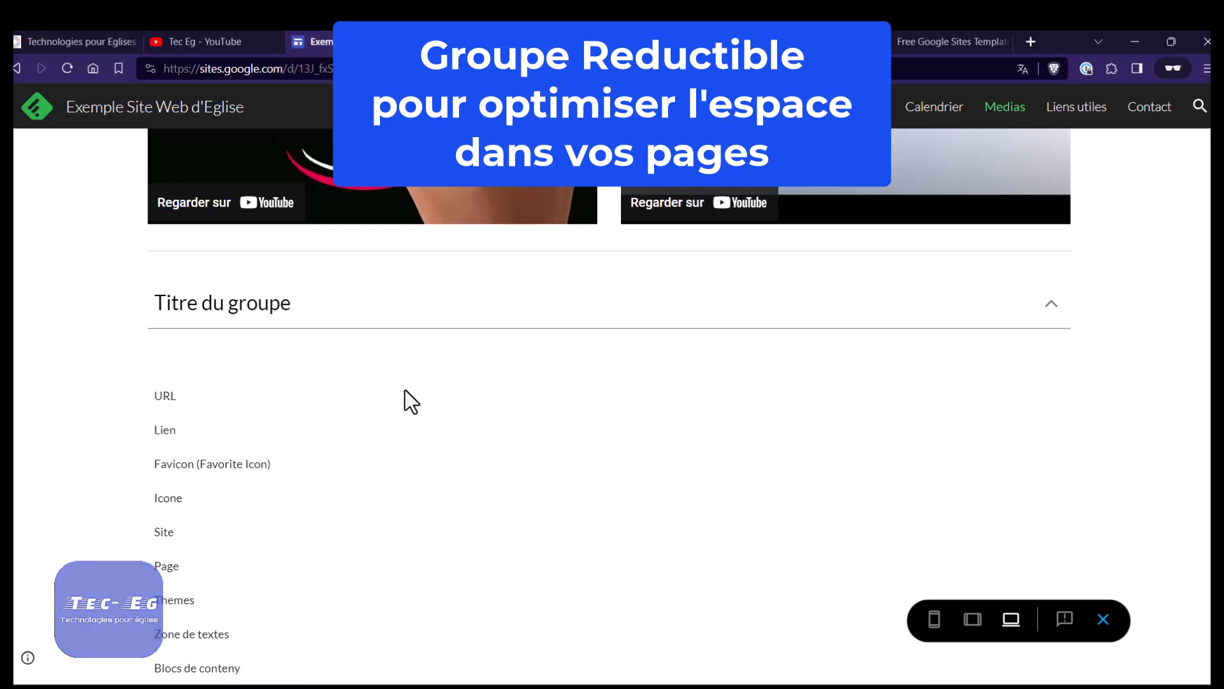
click(397, 313)
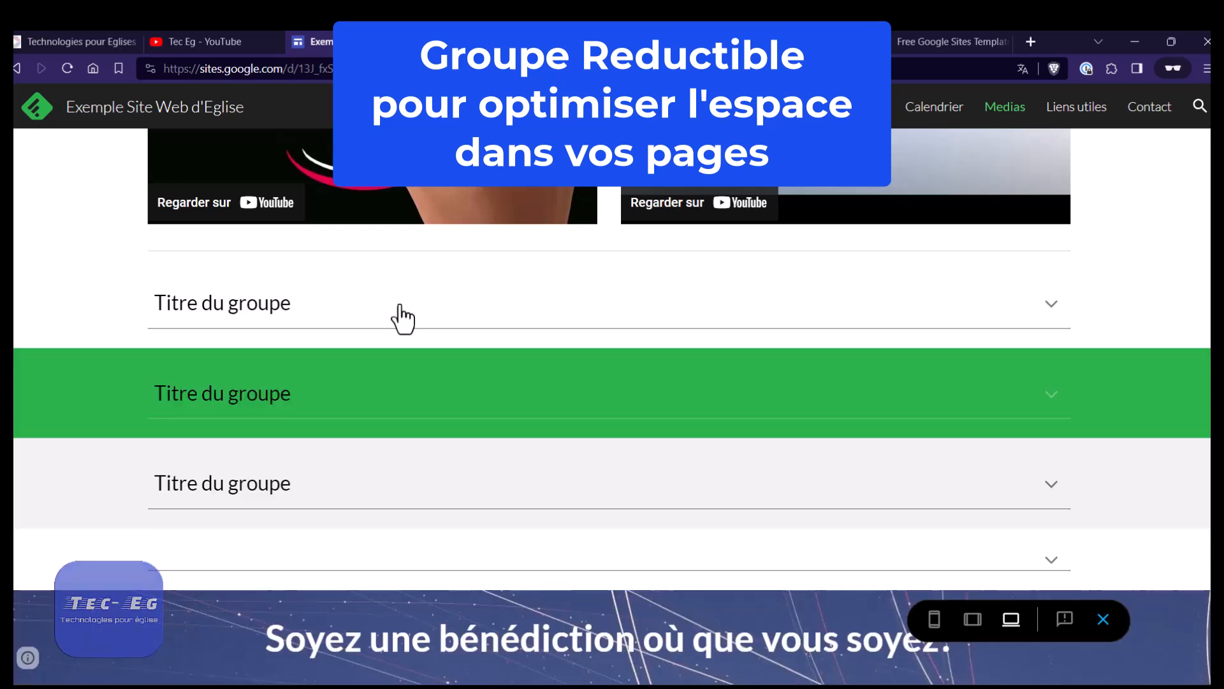
click(396, 400)
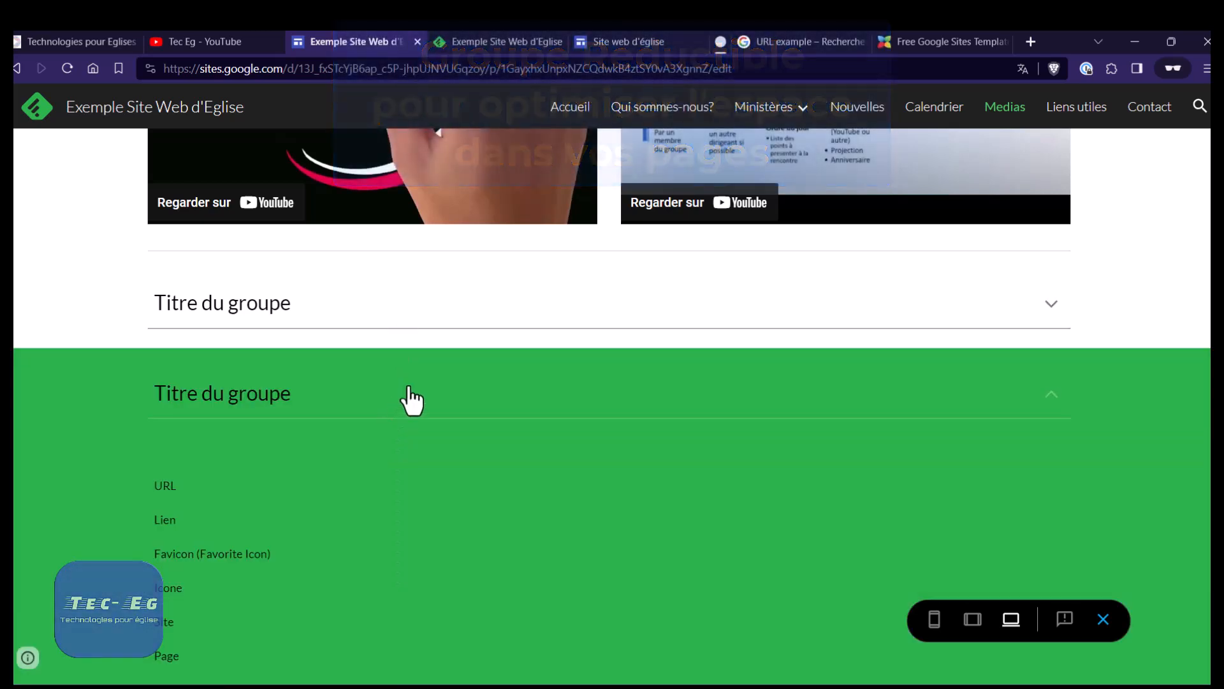
click(407, 391)
click(375, 491)
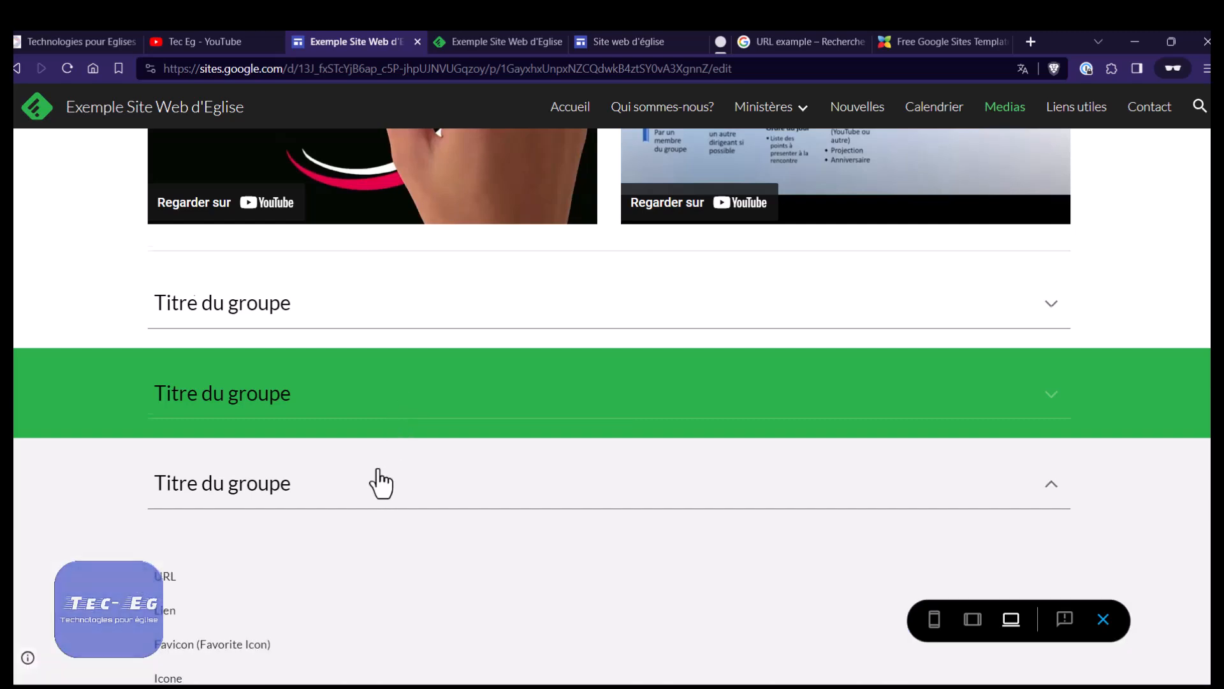
scroll(380, 465, down, 9)
scroll(380, 465, up, 4)
scroll(381, 461, up, 3)
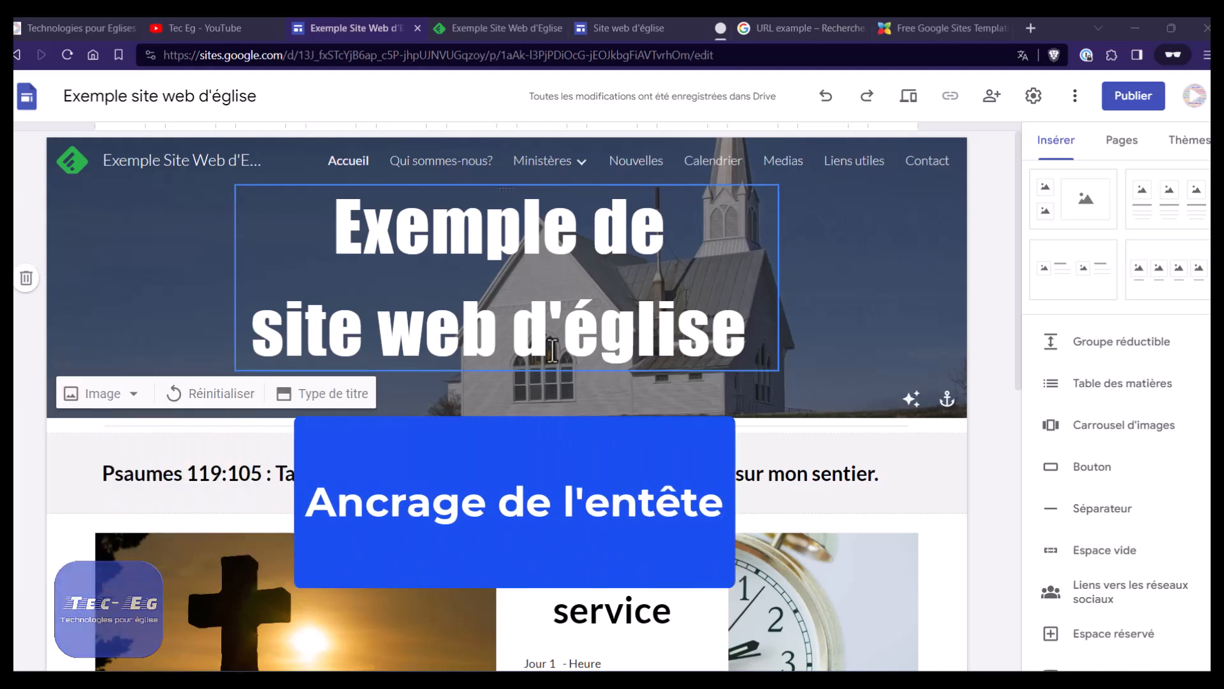
Anchor the Accueil page's header image to the top centre.
mouse_move(928, 416)
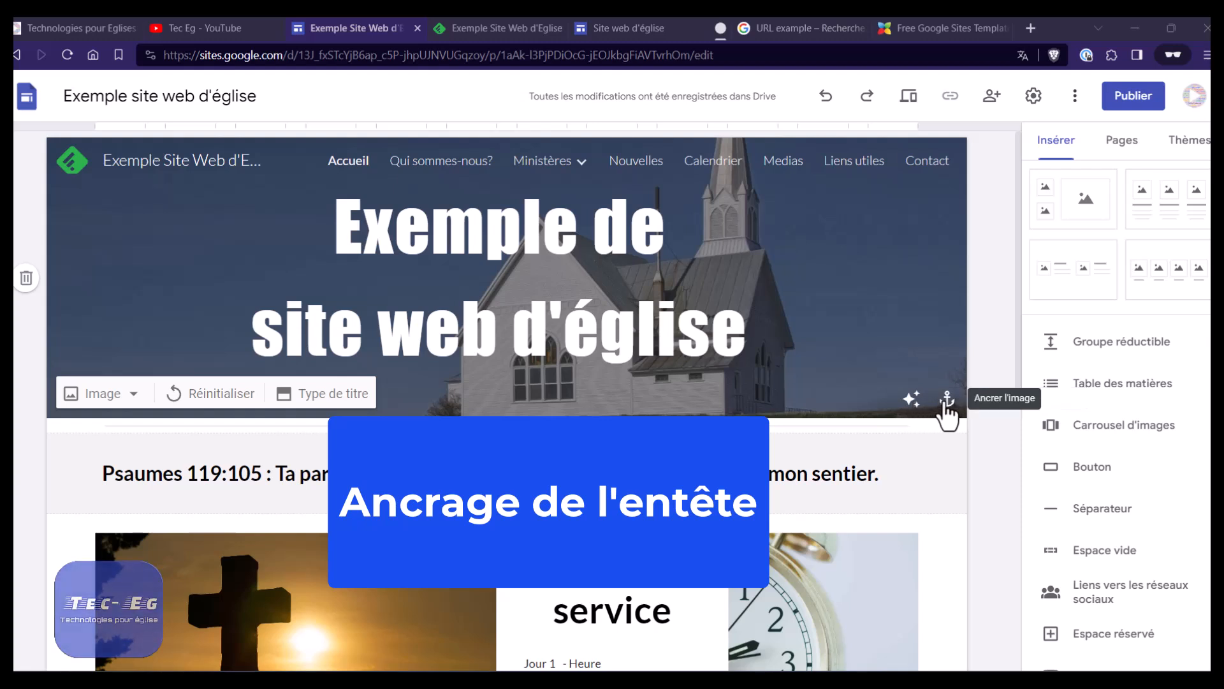
click(946, 405)
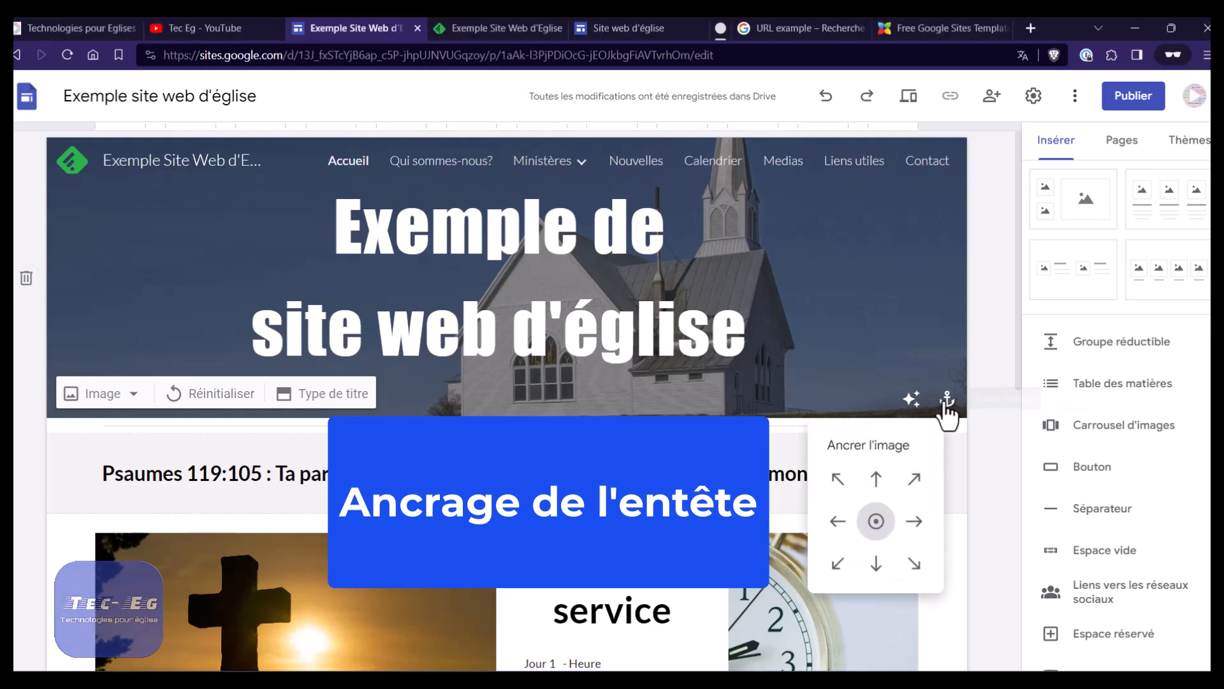
click(878, 483)
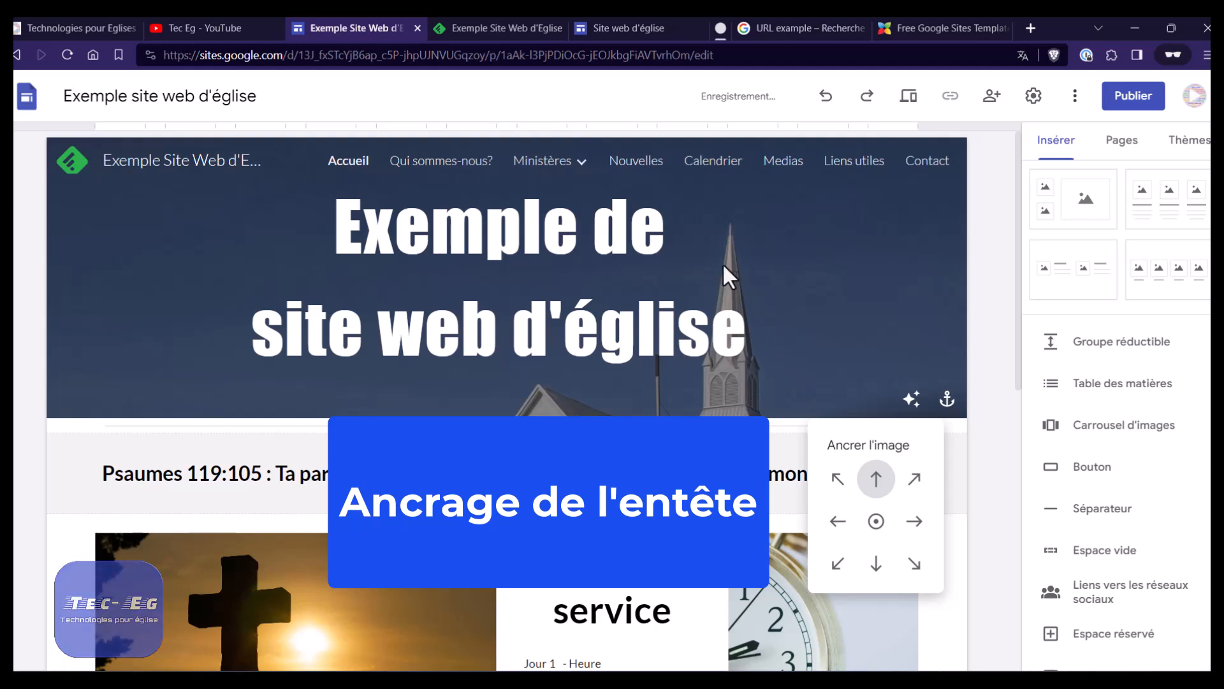
Try the bottom, left, right and top-right anchors on the Accueil page's header image, finishing with the centre anchor.
click(878, 564)
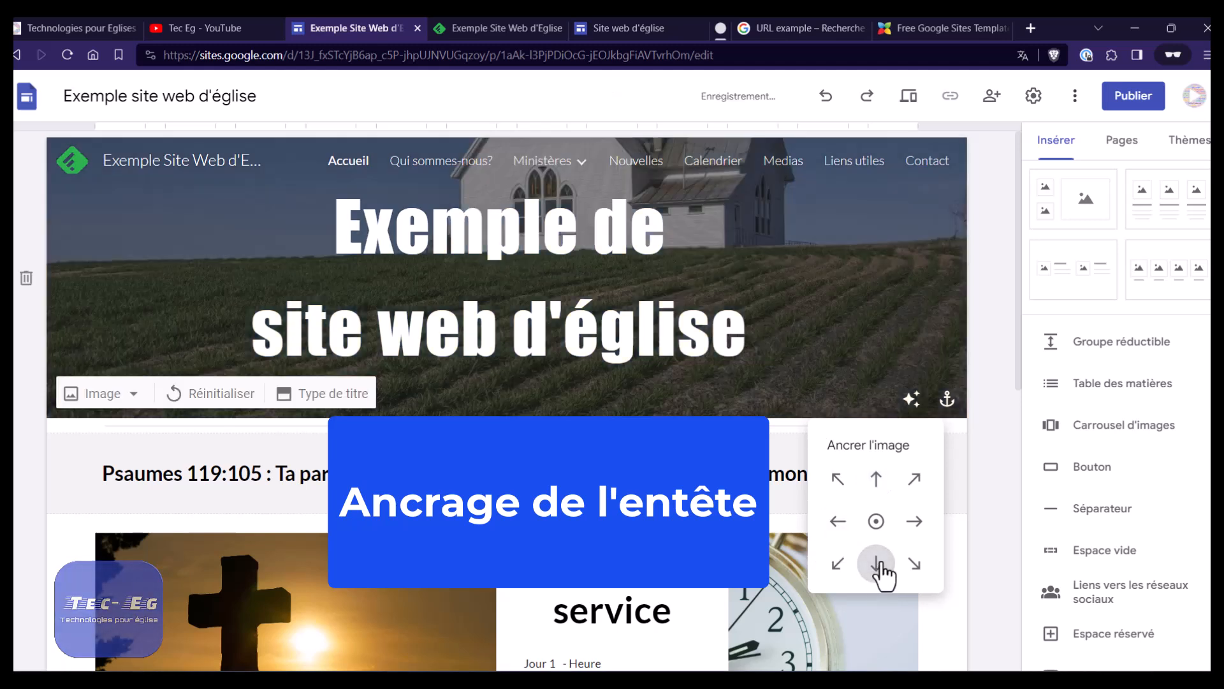
click(873, 527)
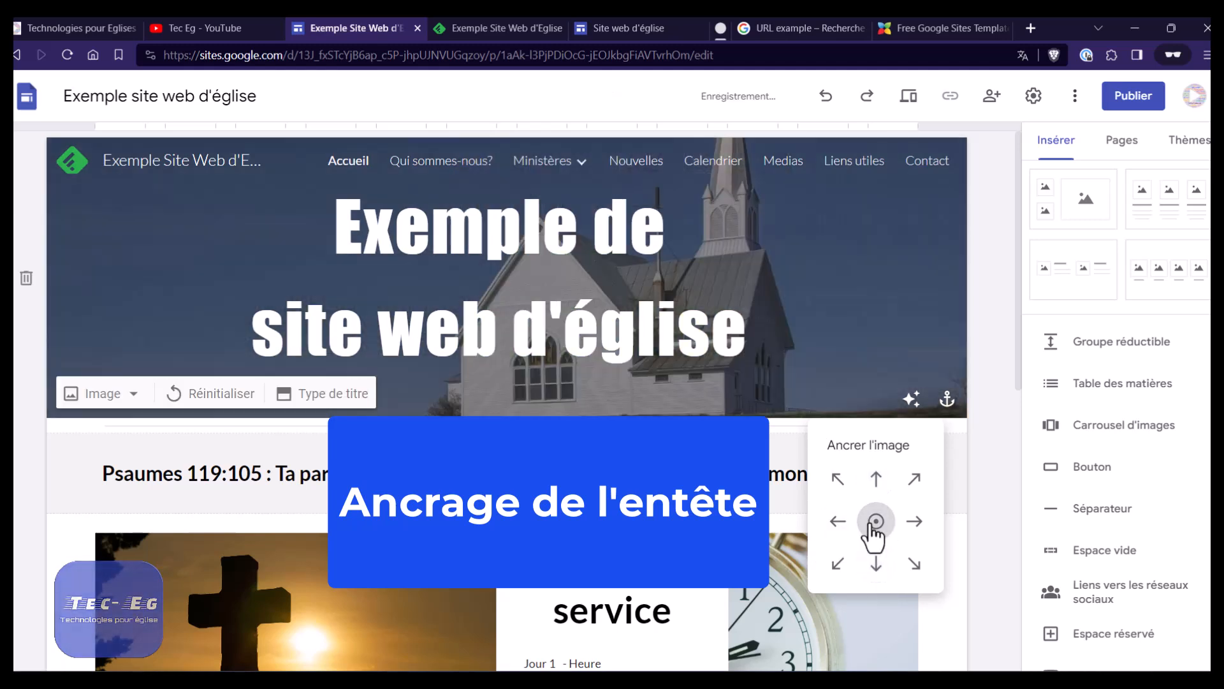
click(838, 526)
click(912, 525)
click(909, 487)
click(876, 523)
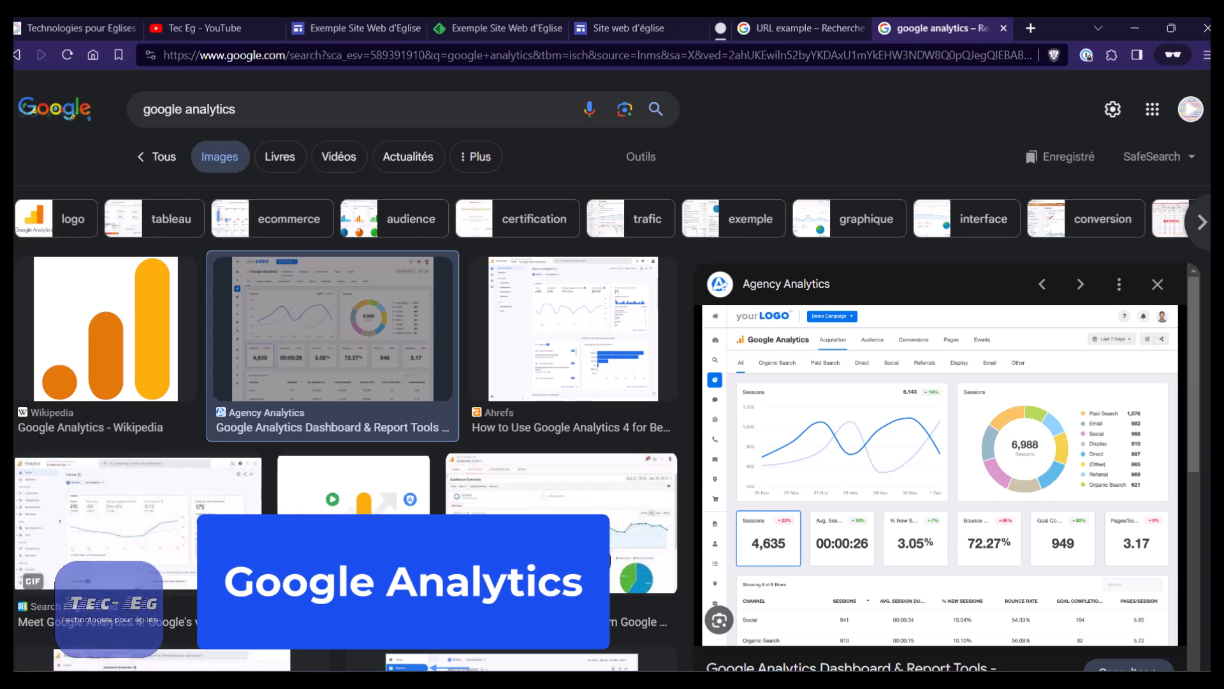
View another Google Analytics example image and open the church site's Analyse settings at the tracking ID field.
click(629, 565)
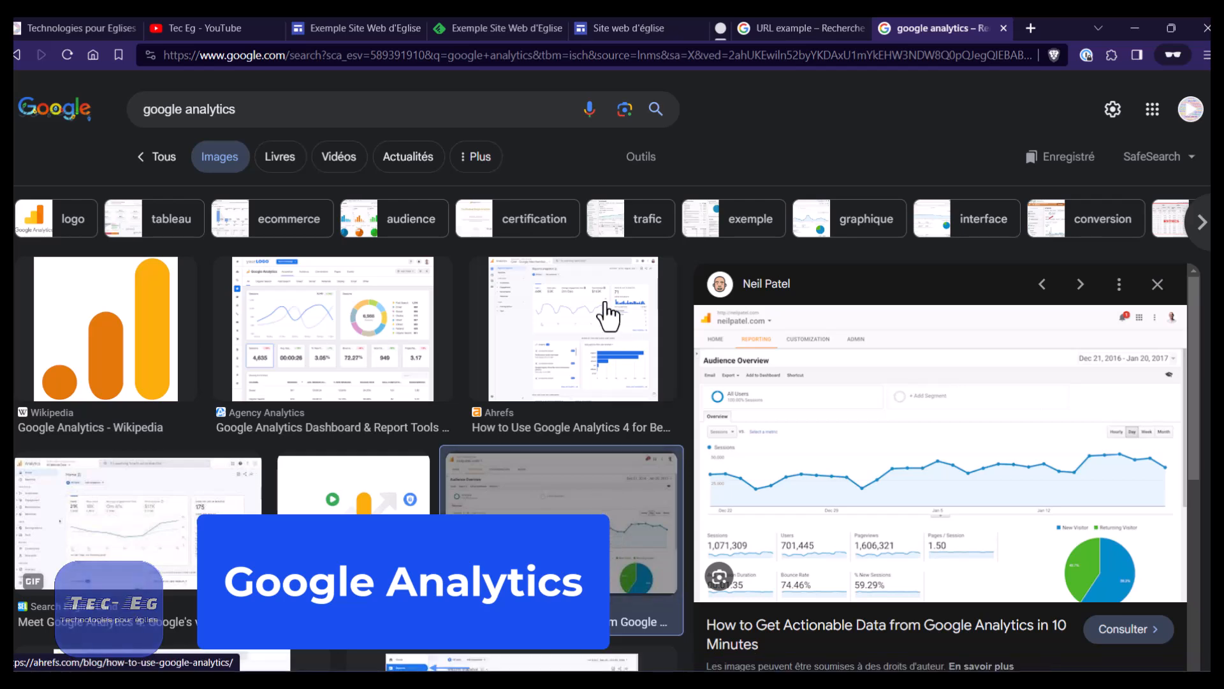
click(346, 35)
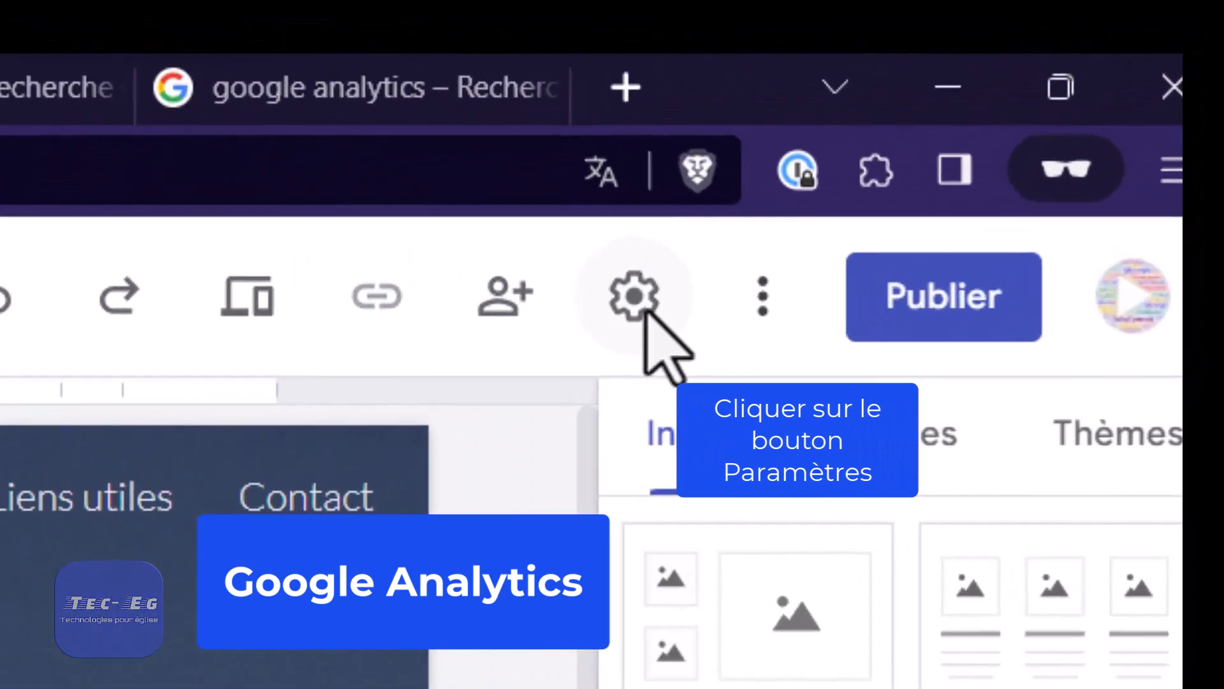
click(636, 298)
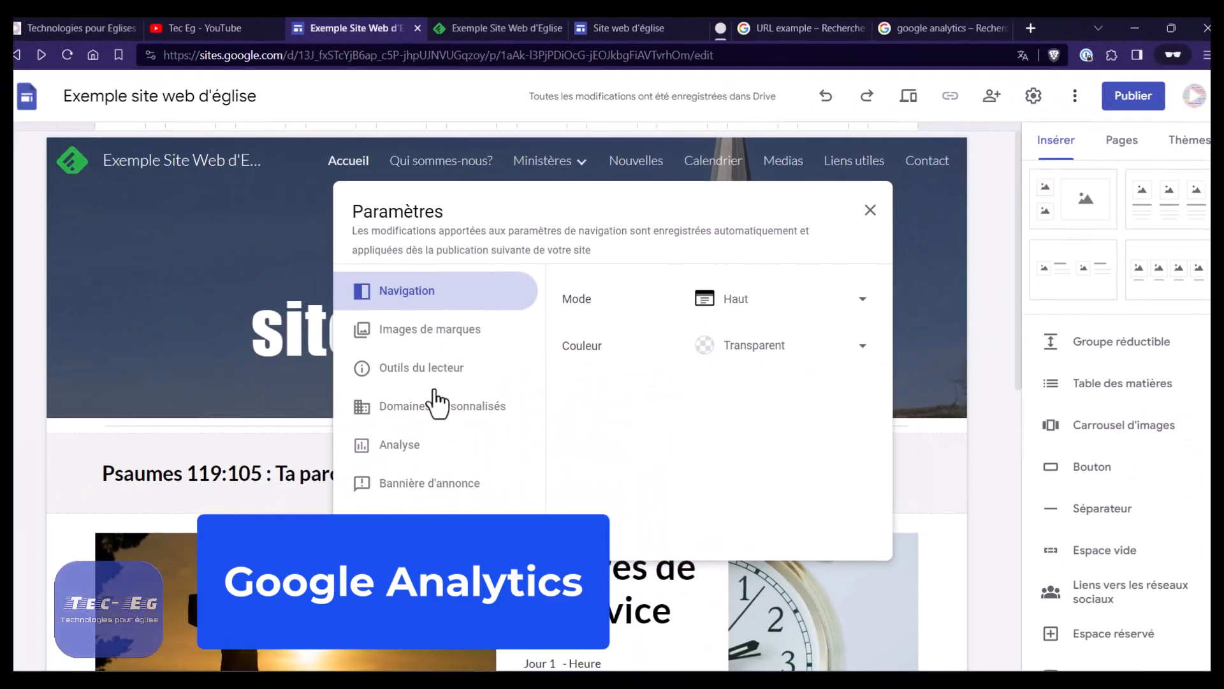
click(402, 446)
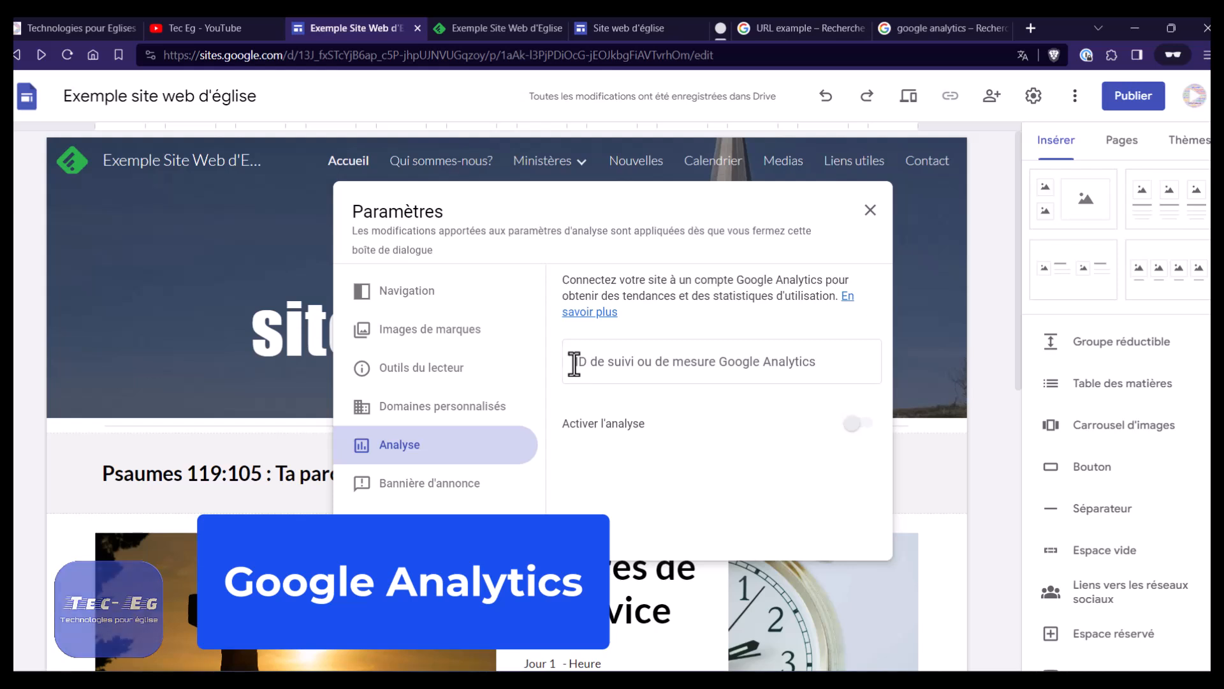
click(575, 364)
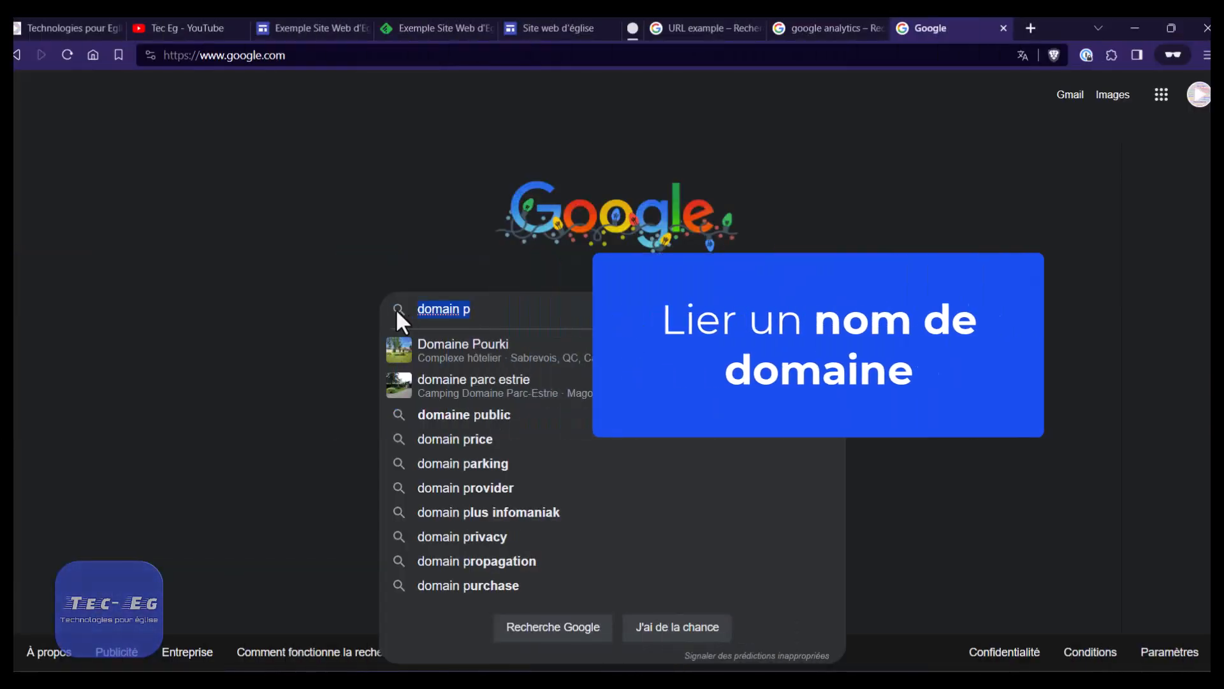
Search Google for "domain name provider".
text(dom)
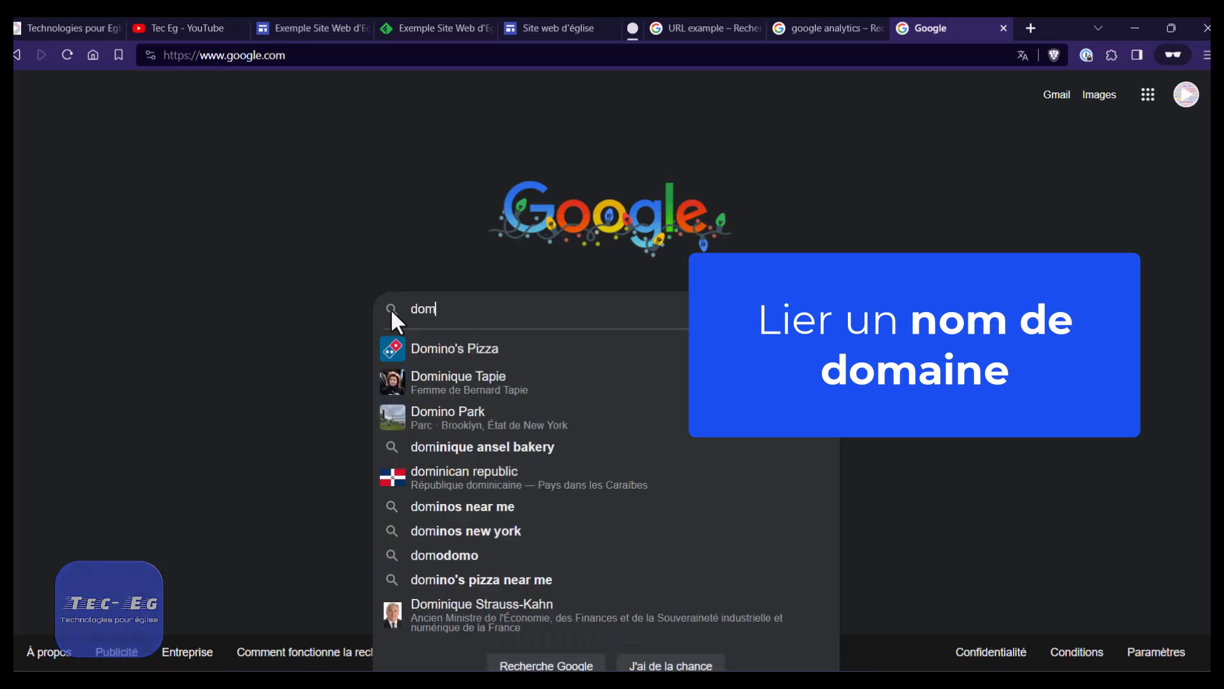
text(ain n)
text(ame pr)
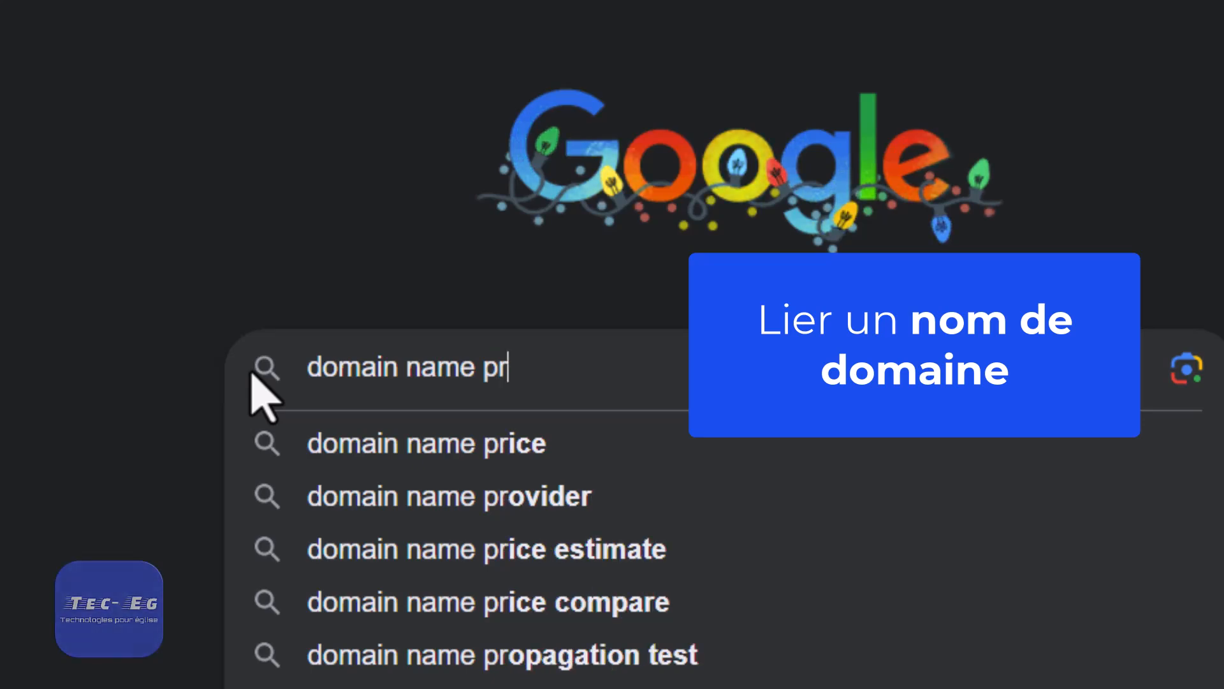
click(424, 498)
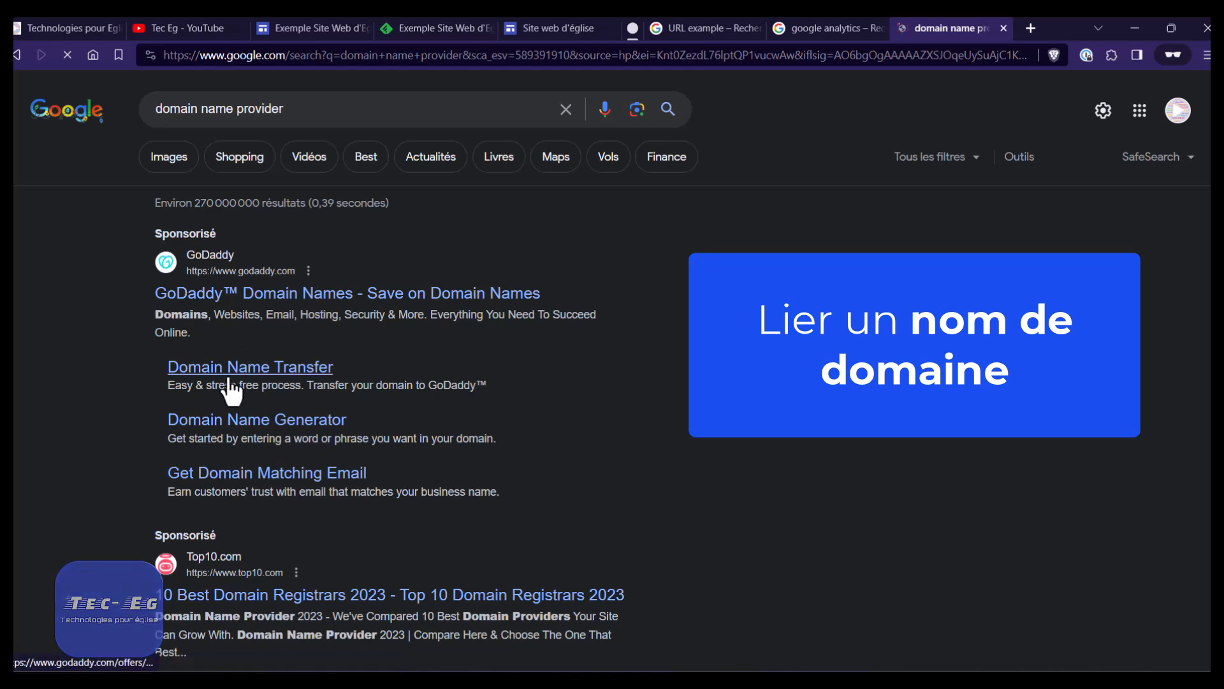
Examine the search results for companies that sell domain names and articles or videos comparing registrars.
scroll(230, 376, down, 3)
scroll(231, 377, down, 8)
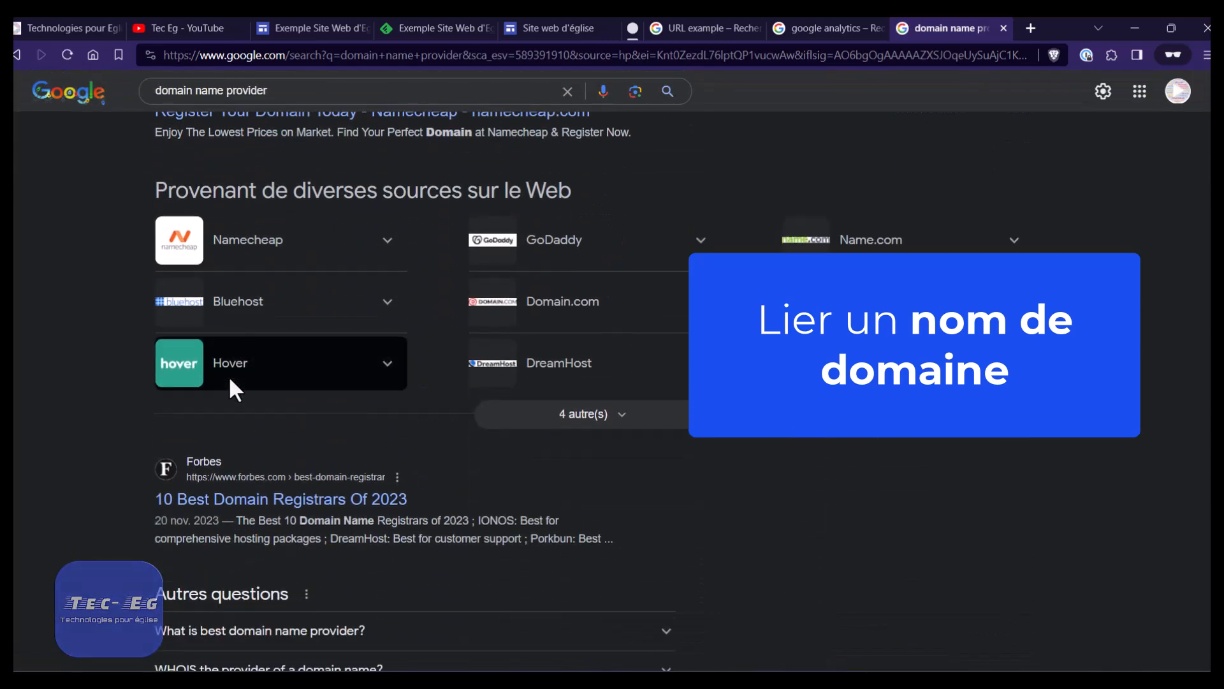
scroll(228, 377, down, 6)
scroll(231, 391, down, 4)
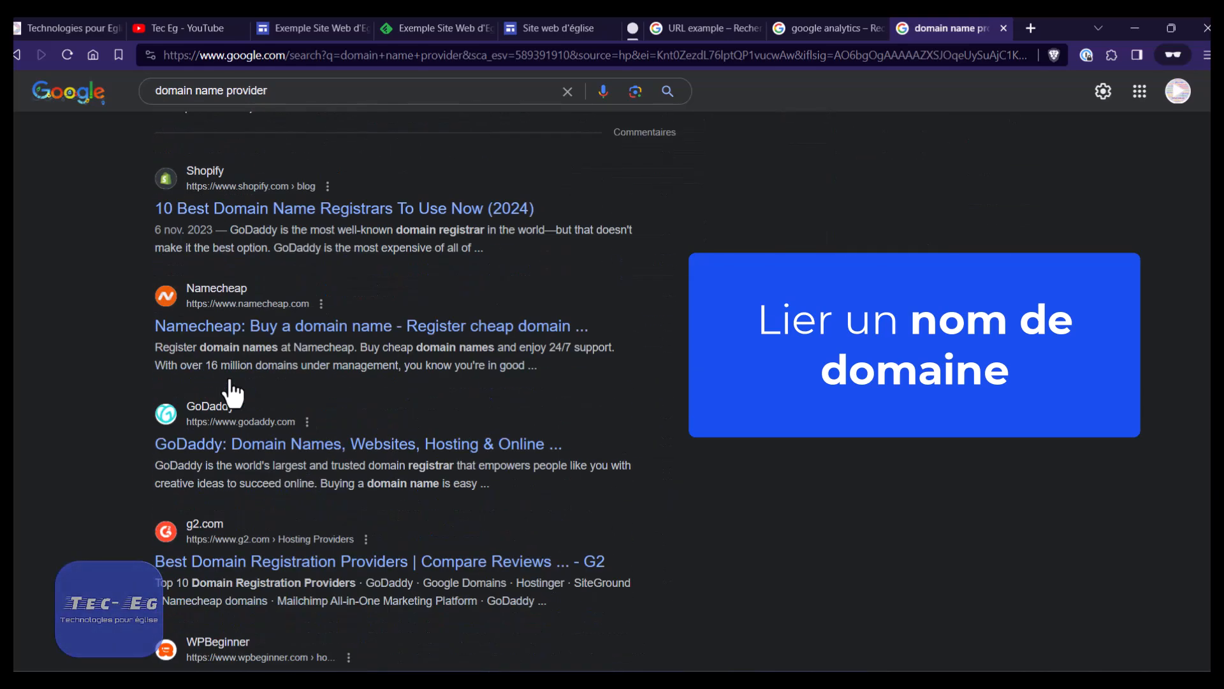
scroll(210, 516, down, 1)
scroll(211, 518, down, 1)
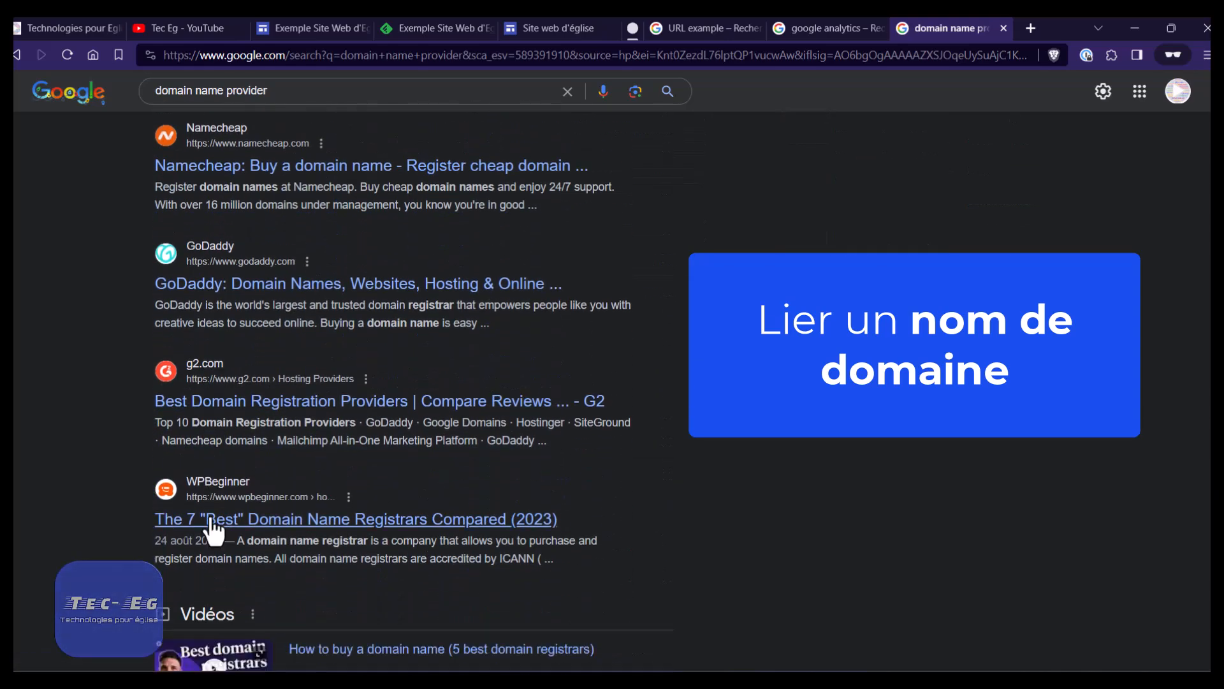
scroll(232, 529, down, 5)
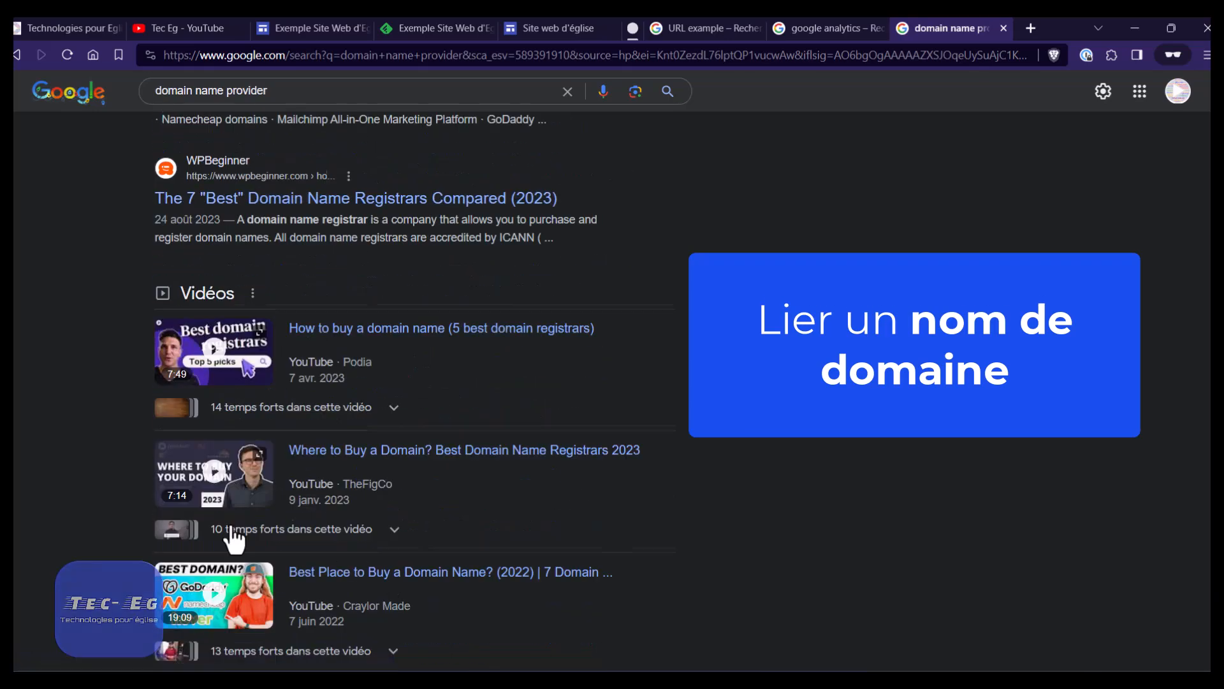
scroll(233, 507, up, 7)
scroll(236, 503, up, 15)
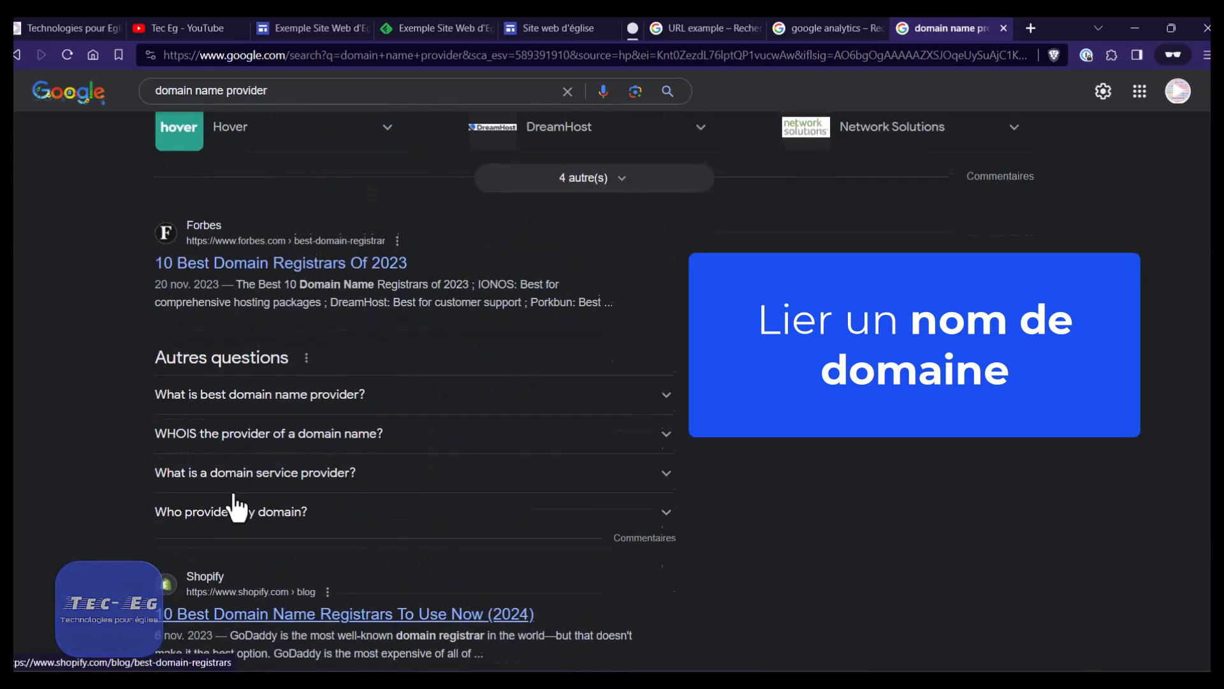
scroll(209, 449, up, 5)
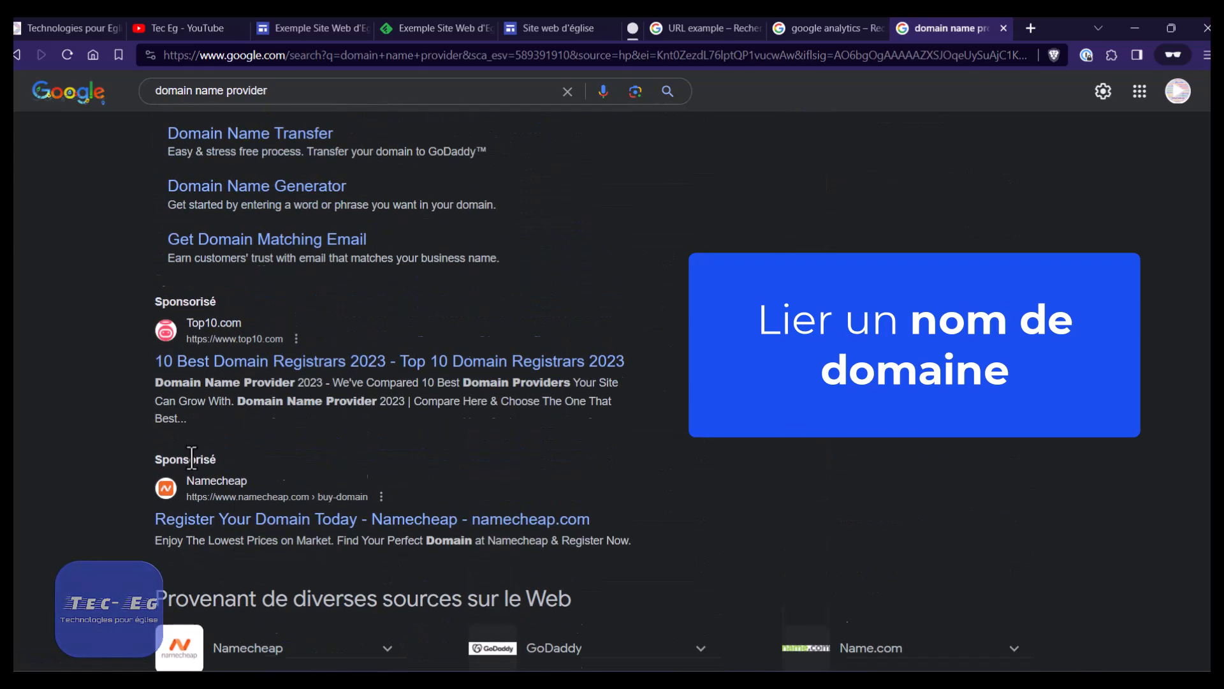
Open GoDaddy's sponsored domain names offer and enter eglisehoreb.com as the desired domain.
click(217, 294)
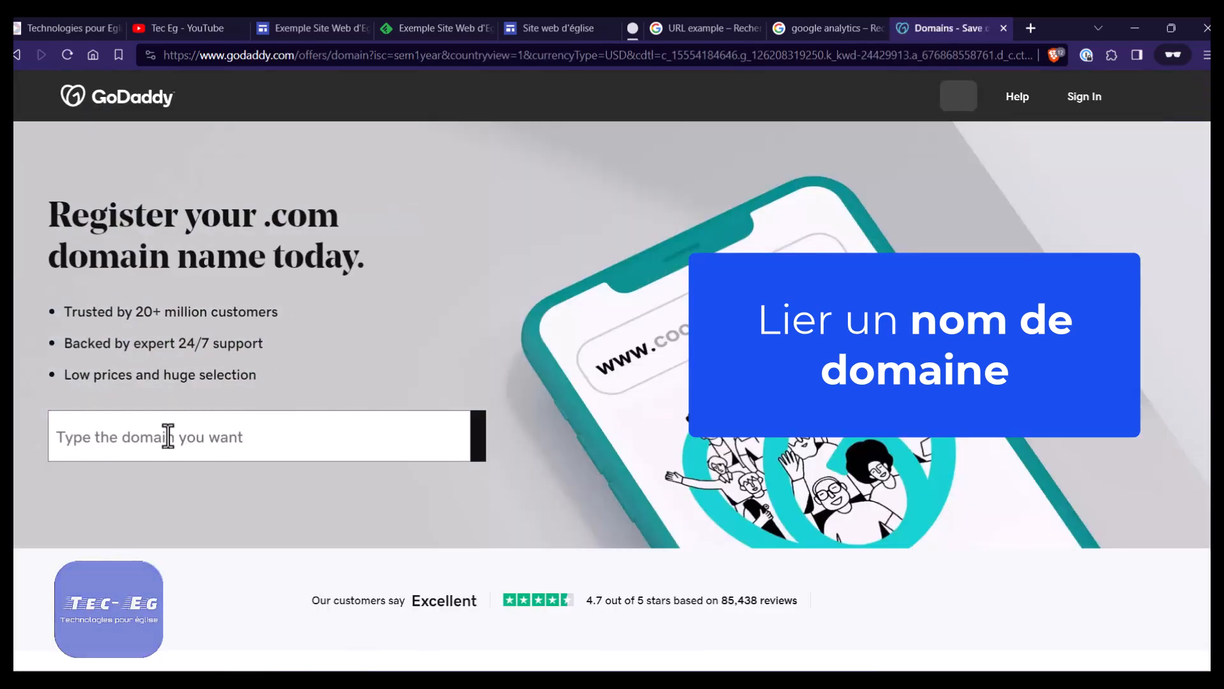
click(143, 437)
text(eglisehoreb.com)
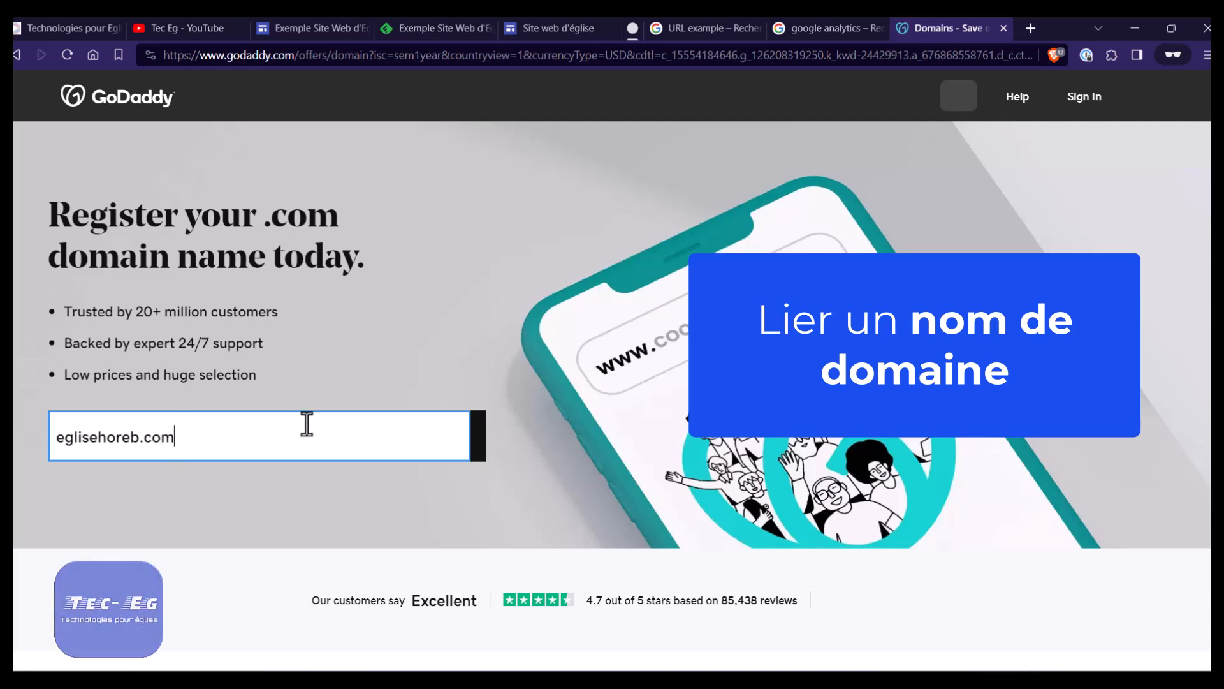
scroll(388, 453, down, 1)
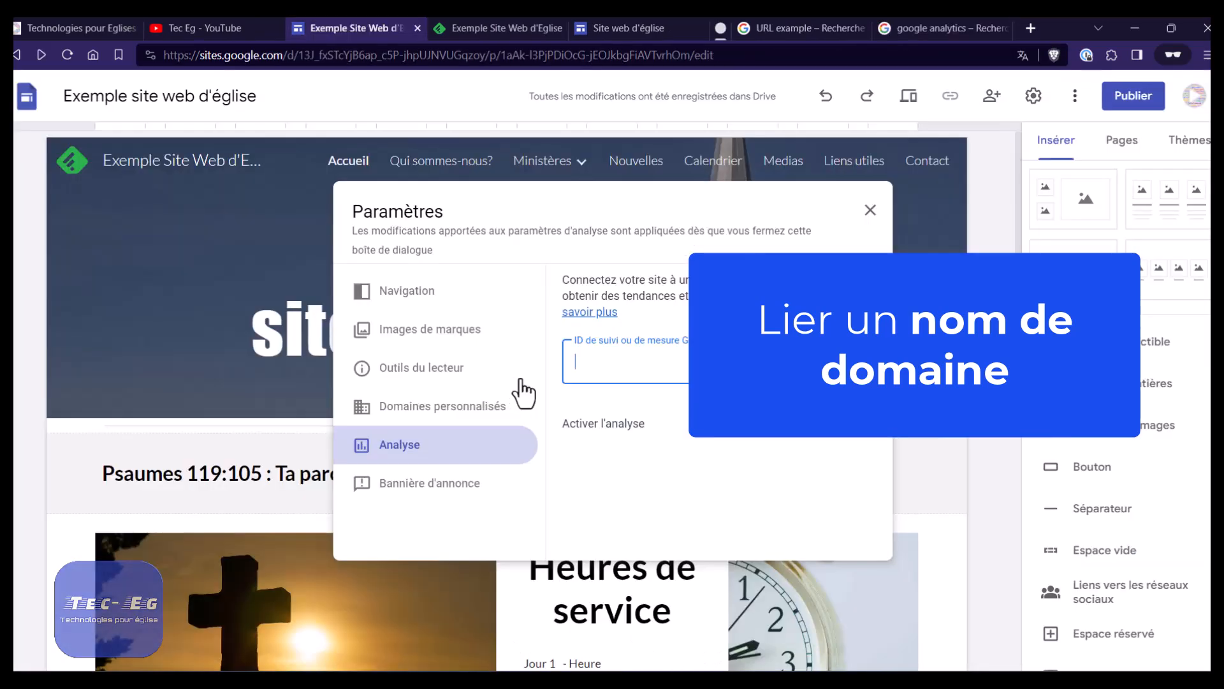
Start a custom domain configuration in the church site's settings and enter eglisehoreb.com with the www prefix.
click(448, 414)
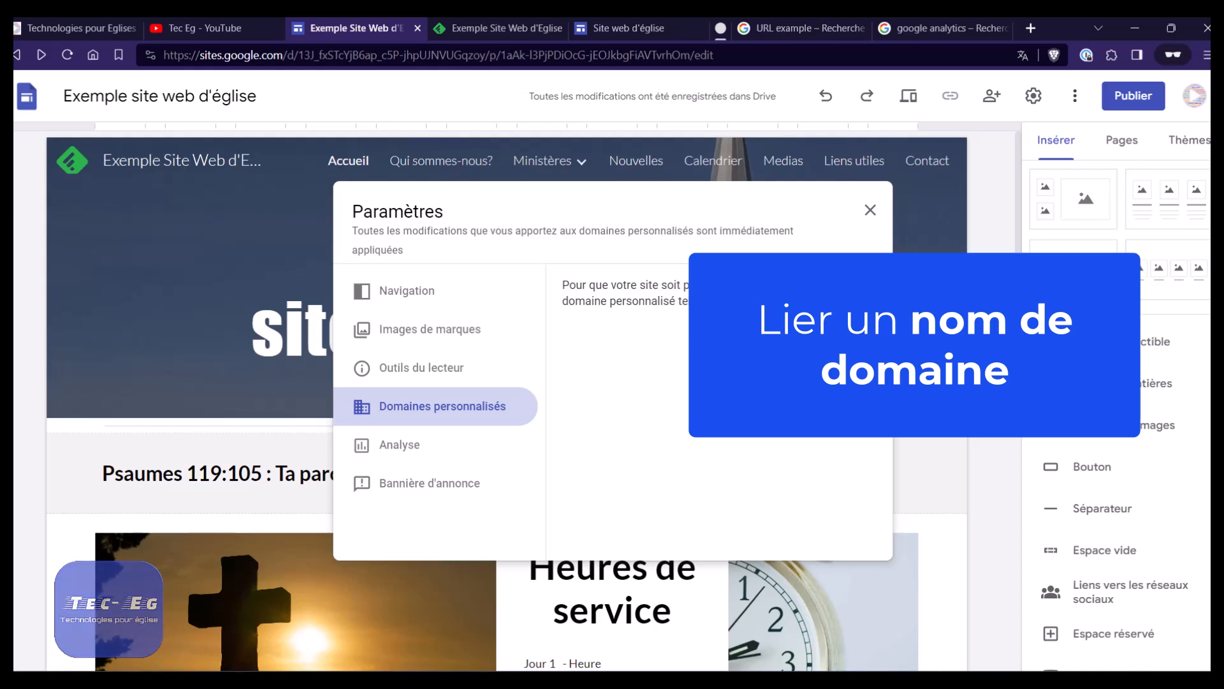
click(804, 341)
click(564, 338)
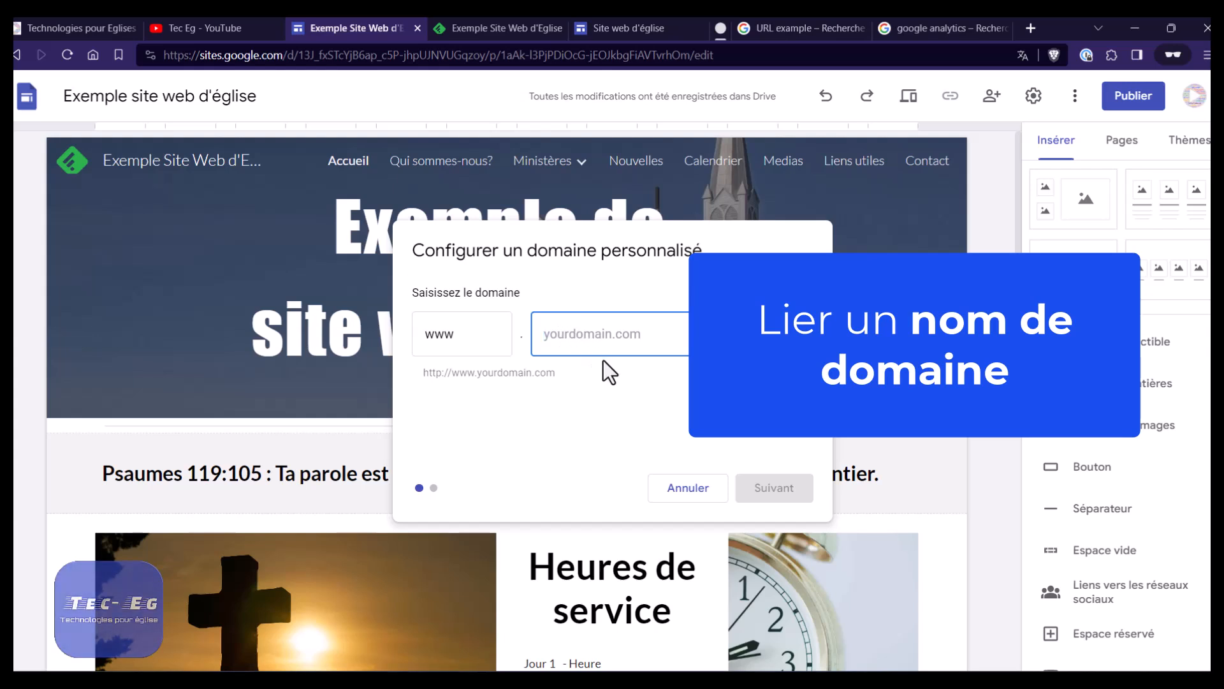
text(eglise)
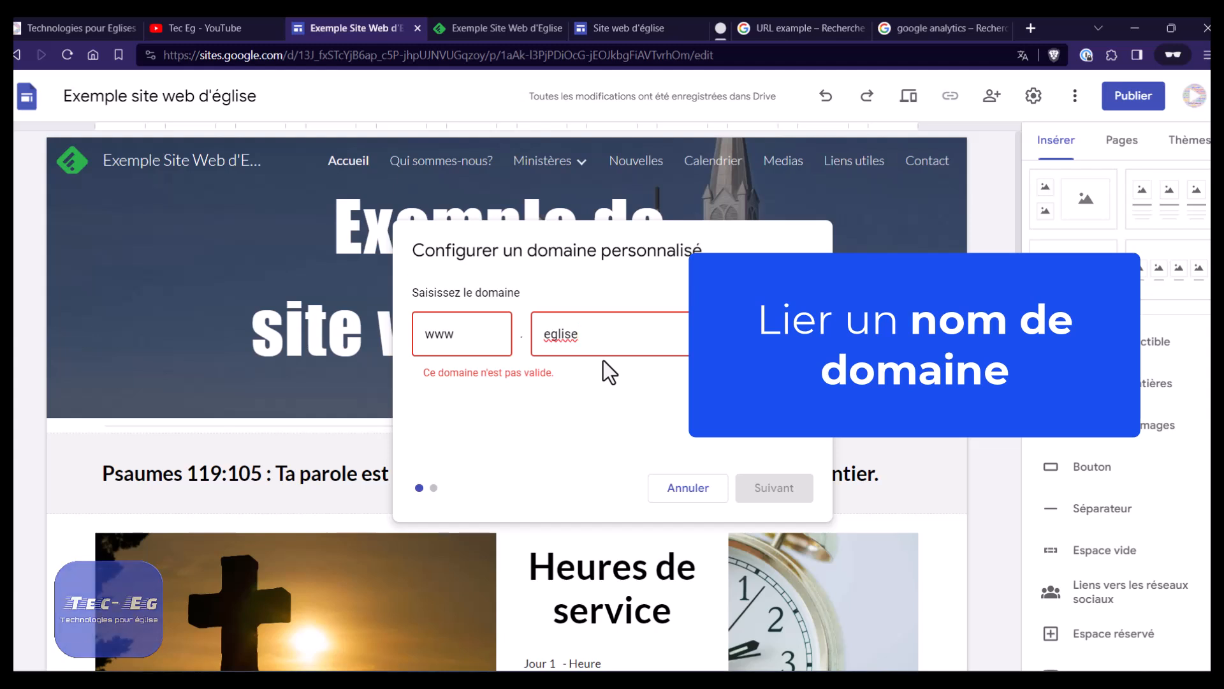
text(horeb.)
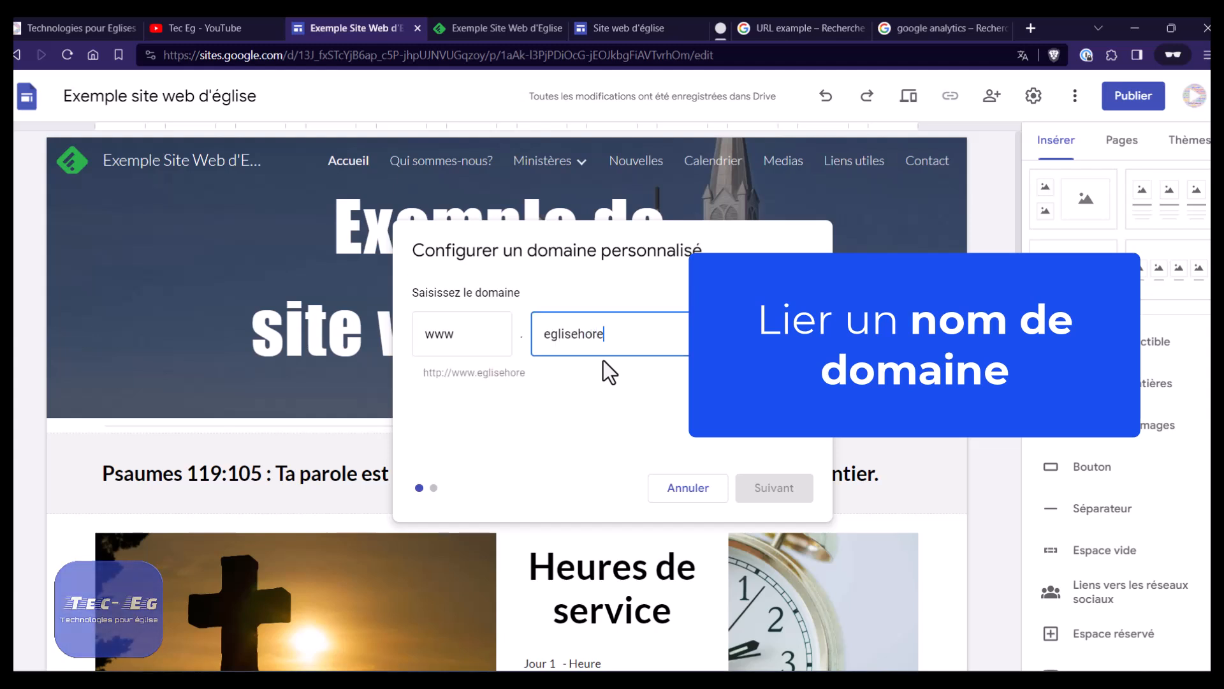
text(com)
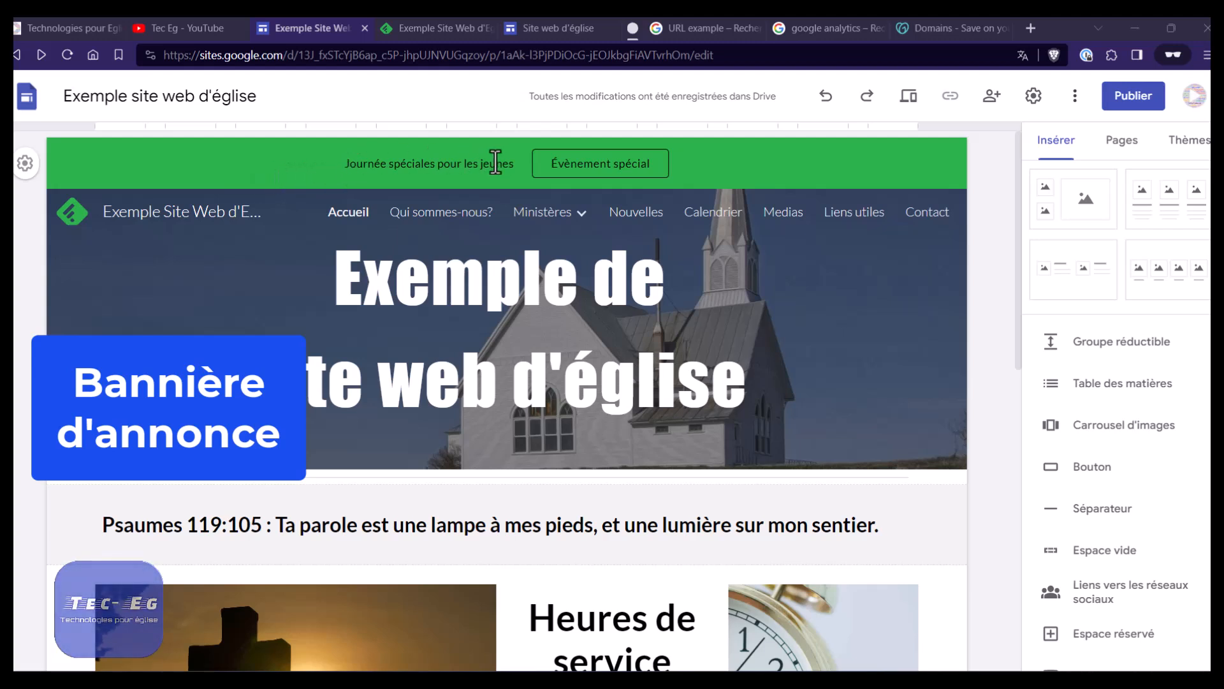
Toggle the announcement banner's display in the site settings and change the banner's colour to dark red.
mouse_move(511, 217)
click(1034, 96)
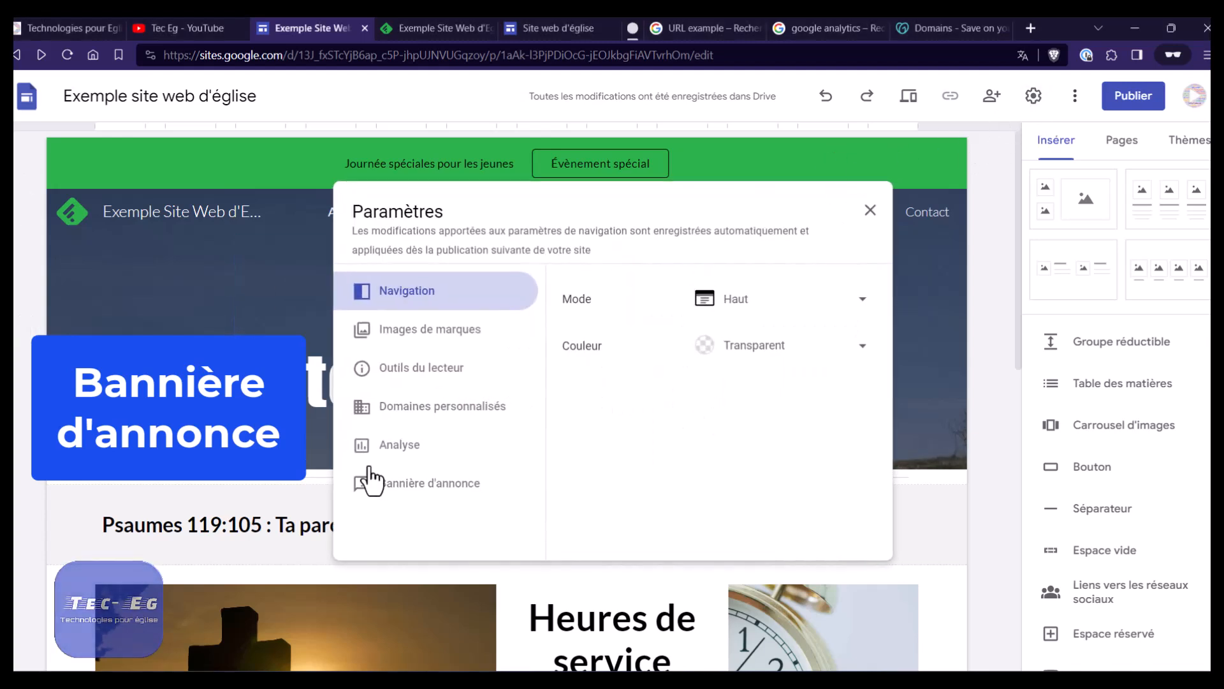
click(398, 486)
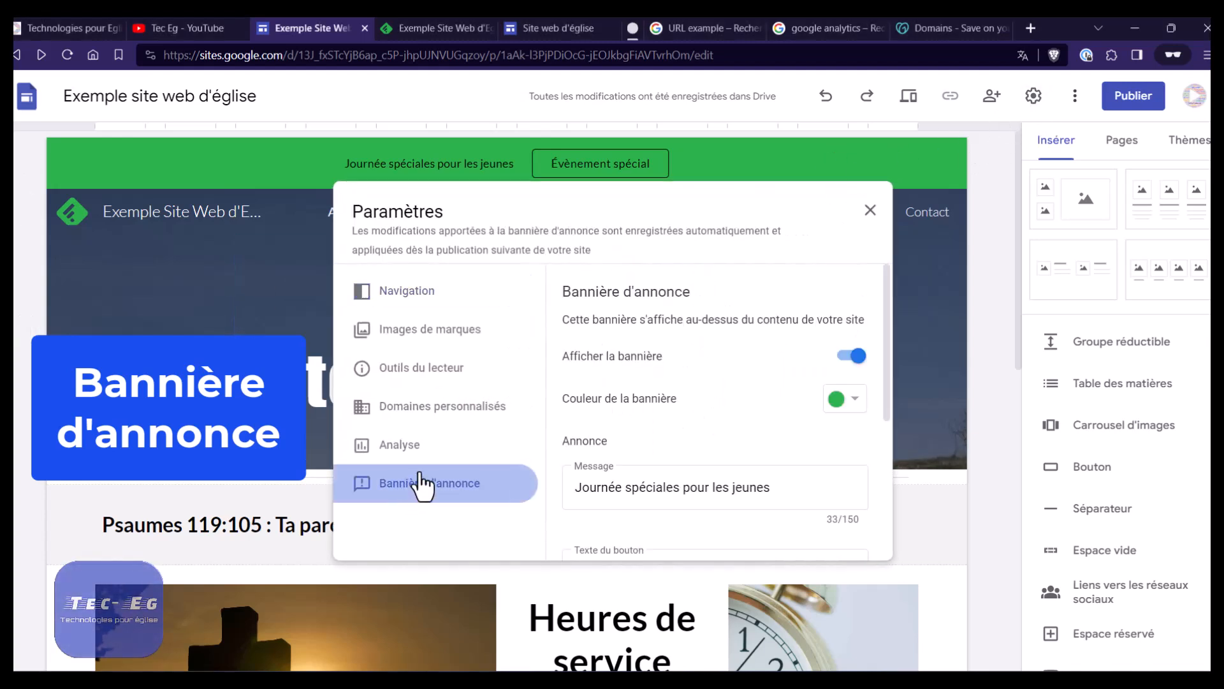
click(852, 357)
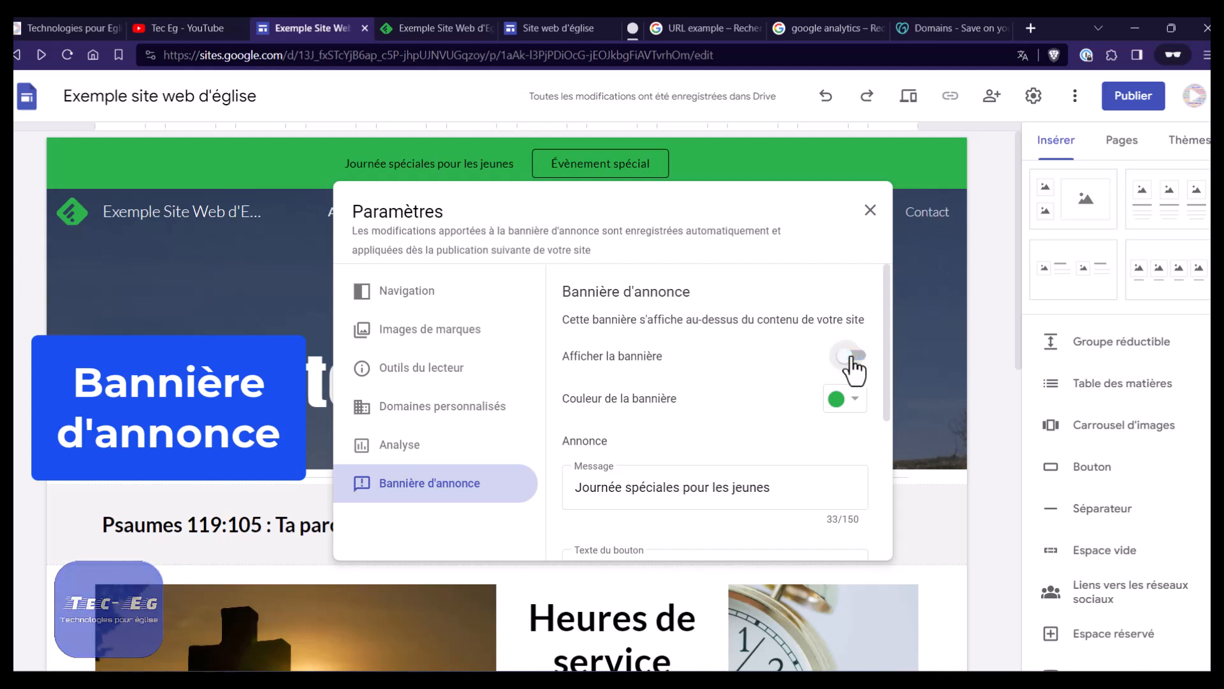
click(870, 210)
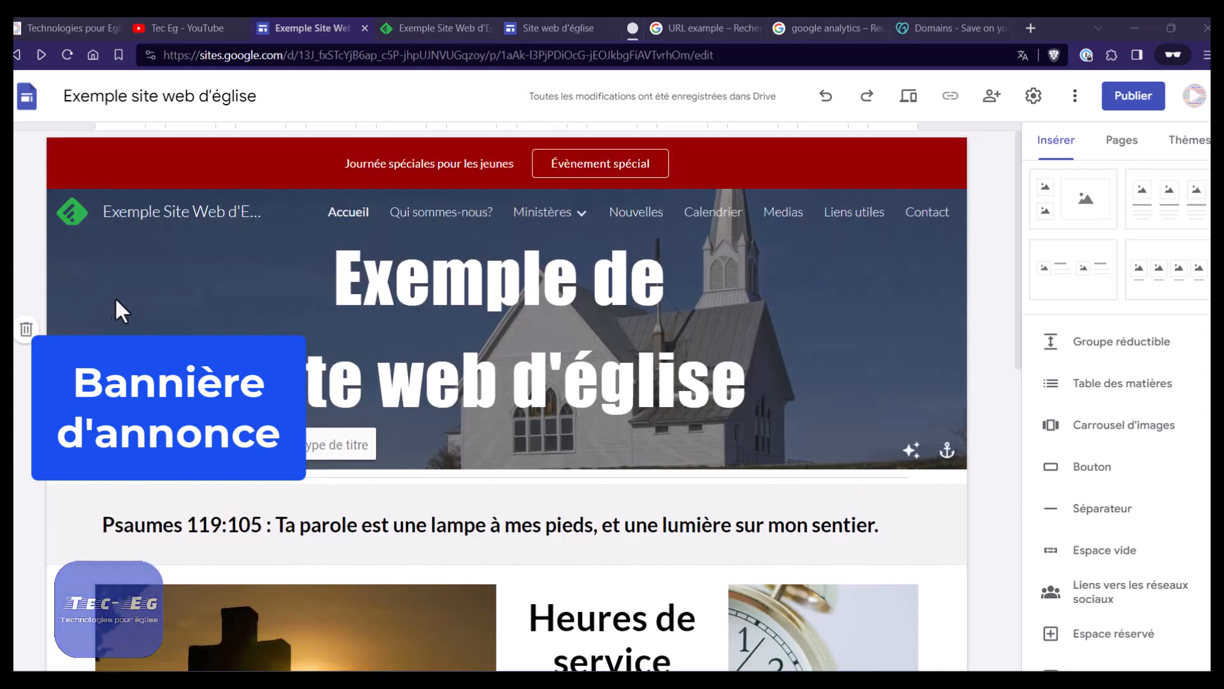
Test the banner's "Évènement spécial" link to view the youth page, and return to the Accueil page editor.
click(593, 179)
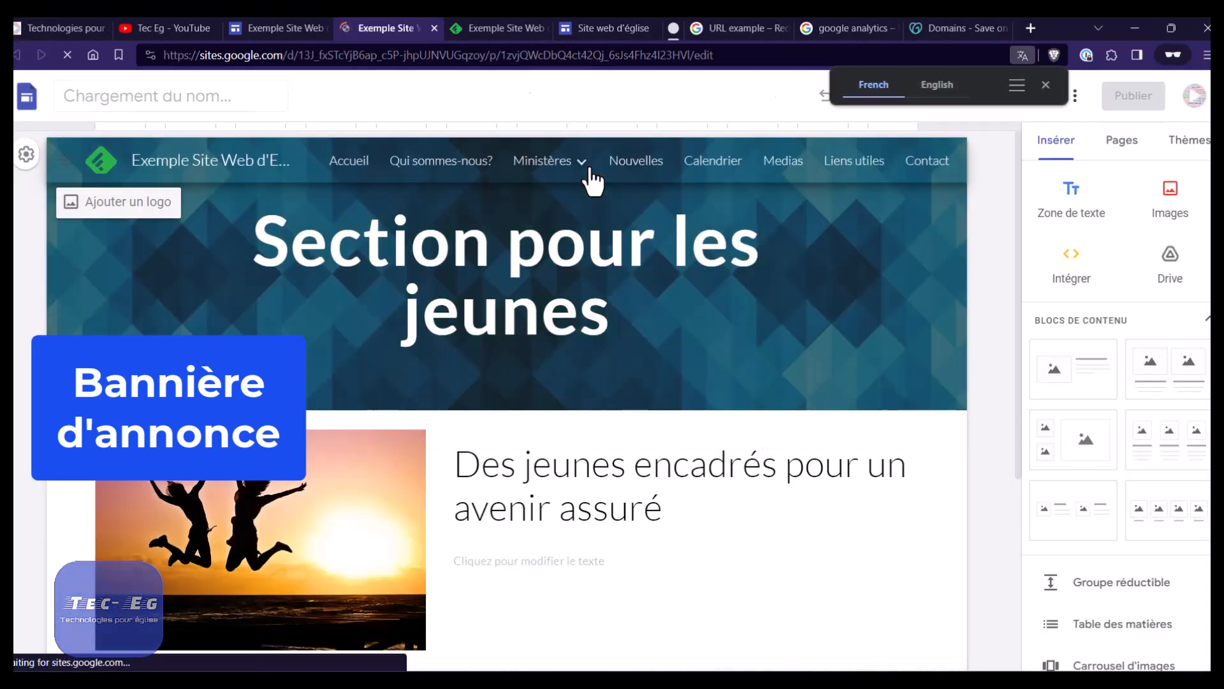
mouse_move(568, 188)
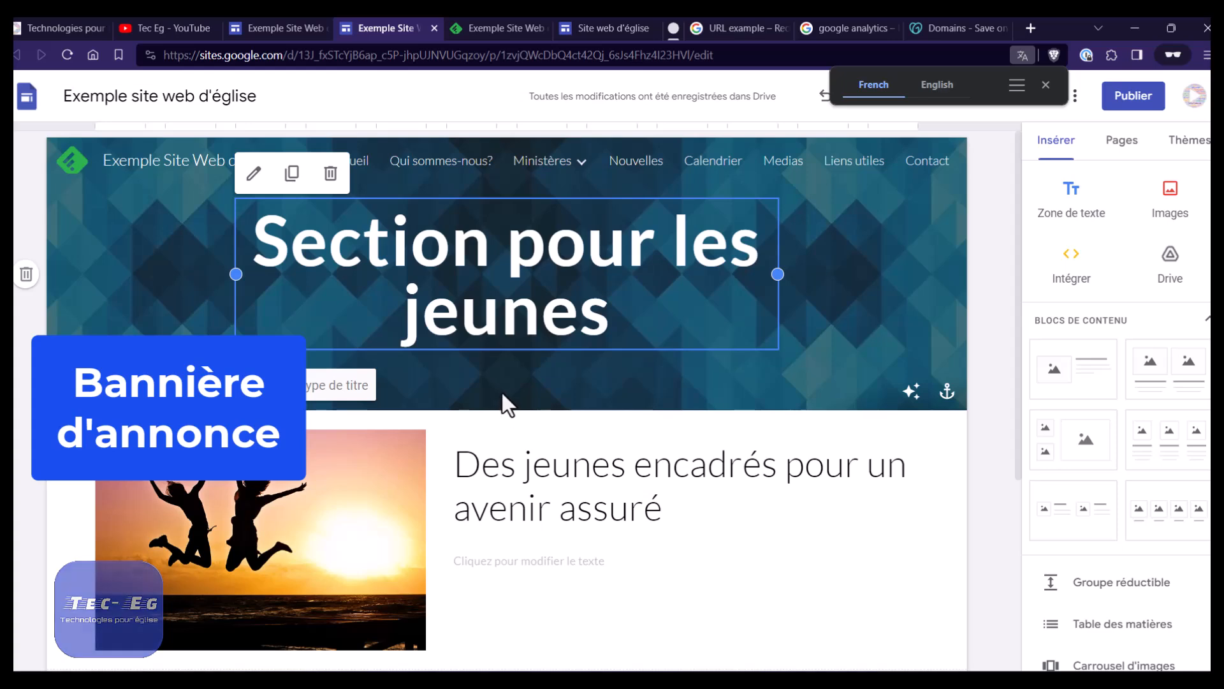
click(271, 28)
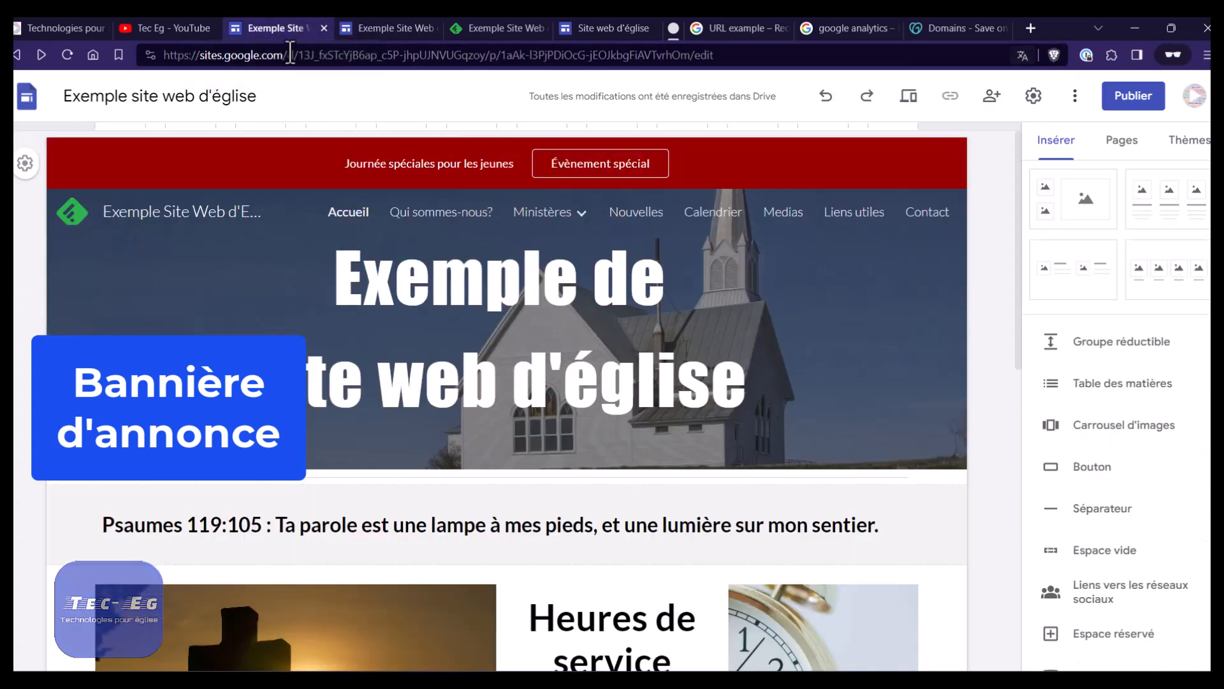